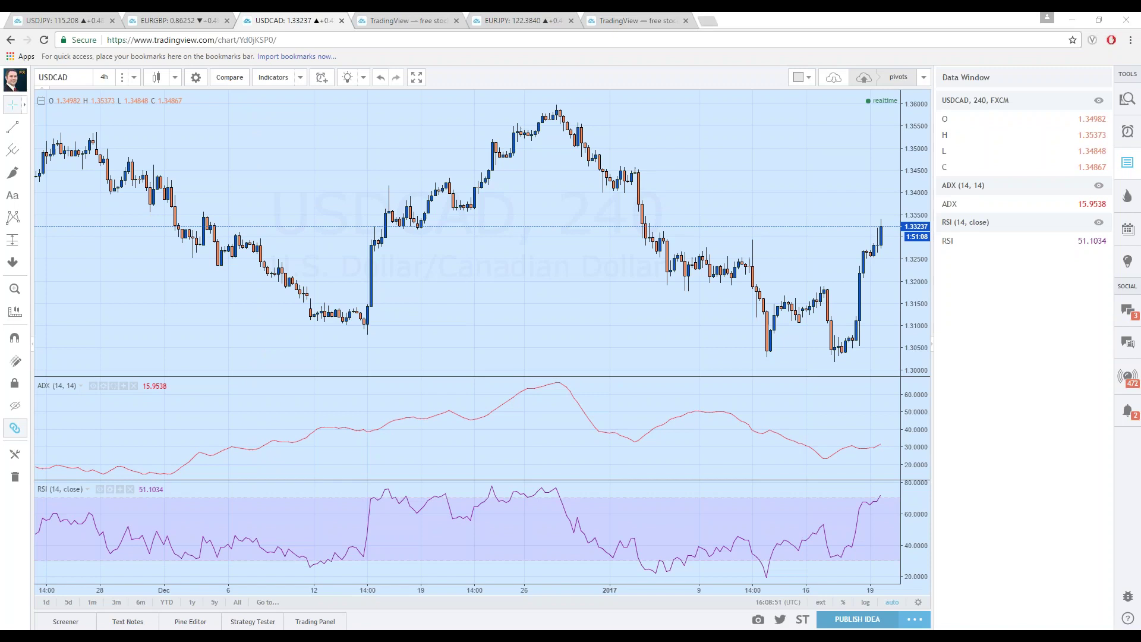
Hide RSI, enlarge the ADX pane, and search indicators for 'average' without adding any.
{"action": "left_click", "coordinate": [100, 489]}
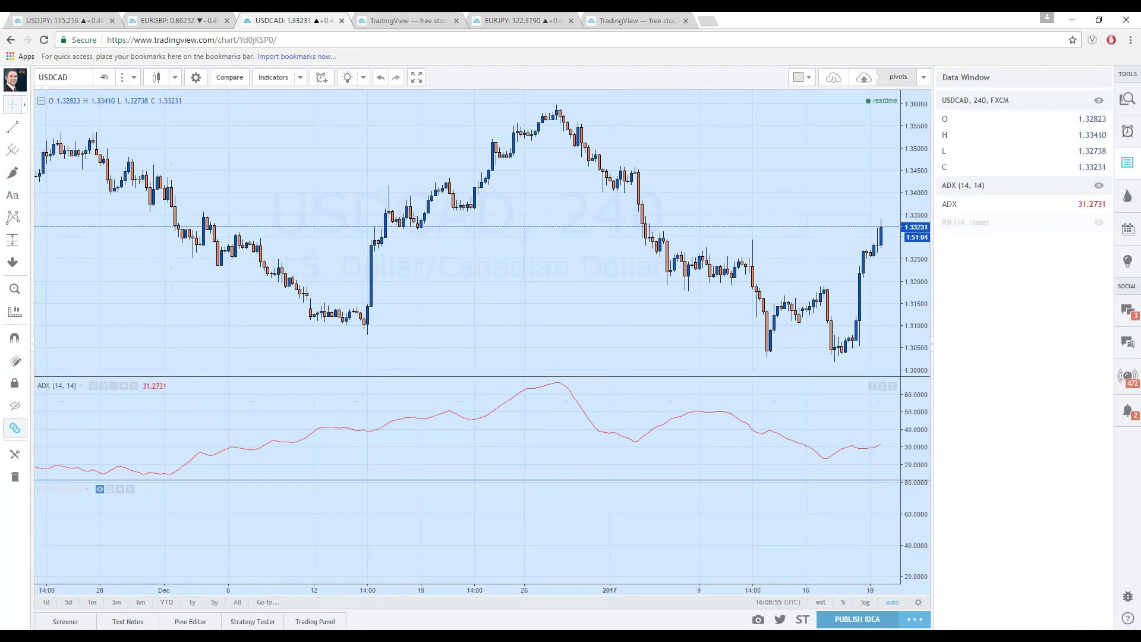
{"action": "left_click_drag", "start_coordinate": [109, 376], "coordinate": [108, 298]}
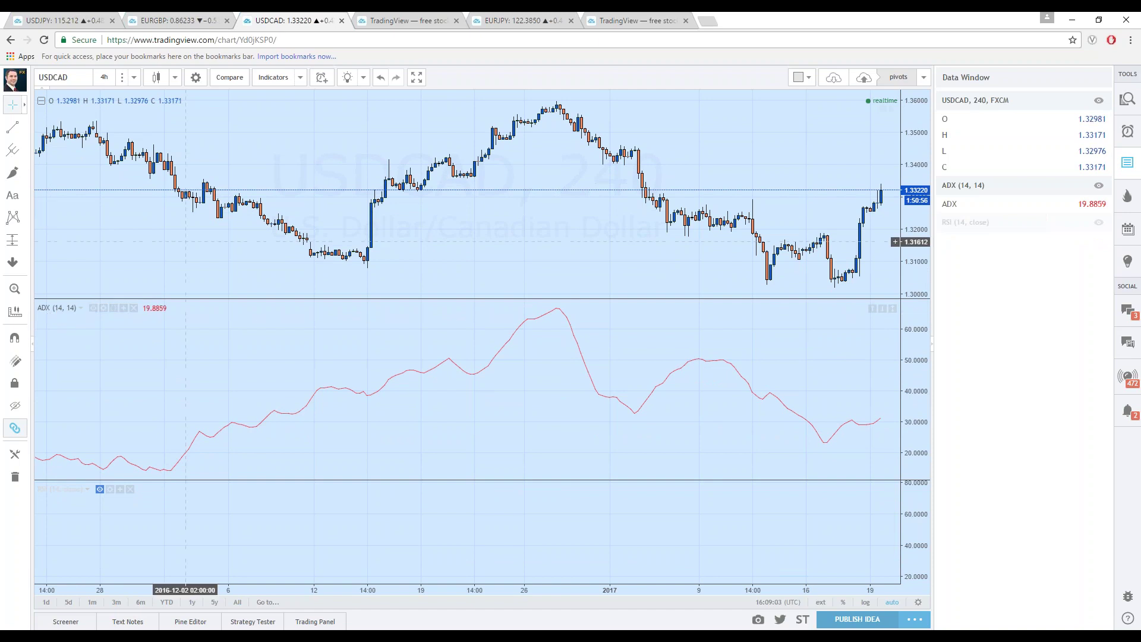
{"action": "right_click", "coordinate": [247, 108]}
{"action": "mouse_move", "coordinate": [296, 343]}
{"action": "left_click", "coordinate": [291, 322]}
{"action": "type", "text": "average"}
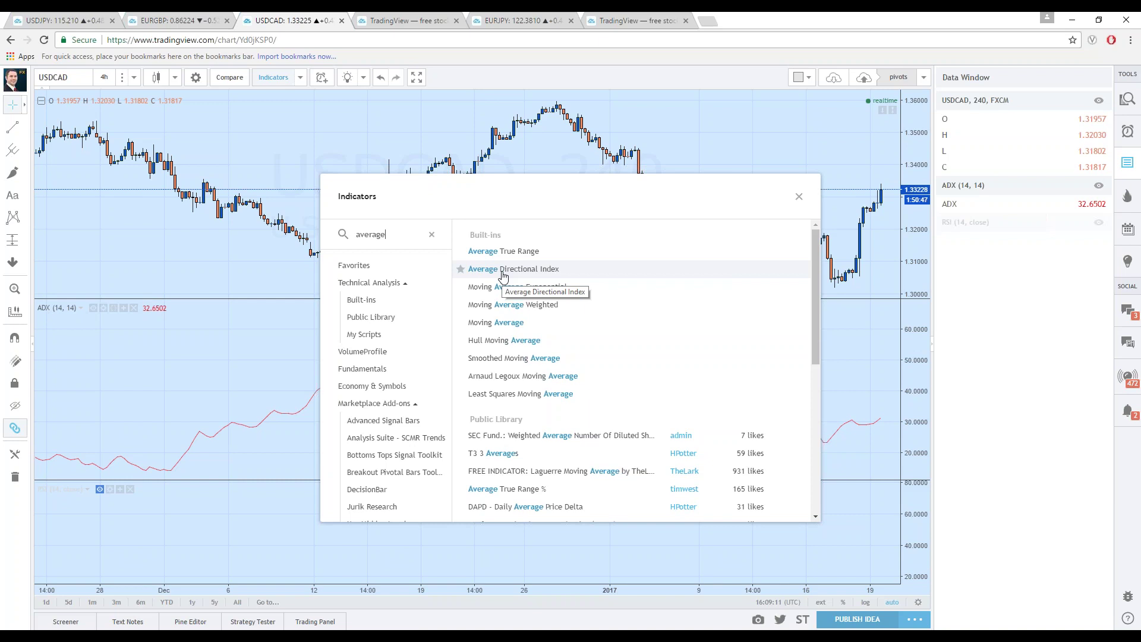
{"action": "left_click", "coordinate": [799, 196]}
{"action": "scroll", "coordinate": [244, 415], "scroll_direction": "down", "scroll_amount": 2}
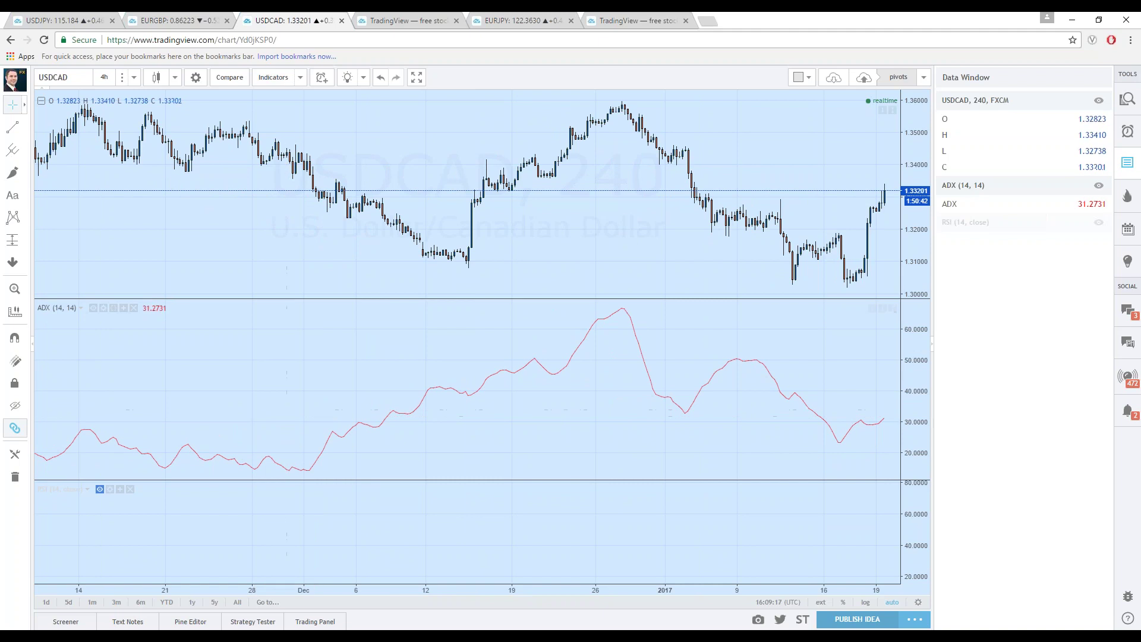
Widen the ADX line in its Style settings and confirm with OK.
{"action": "left_click", "coordinate": [105, 309]}
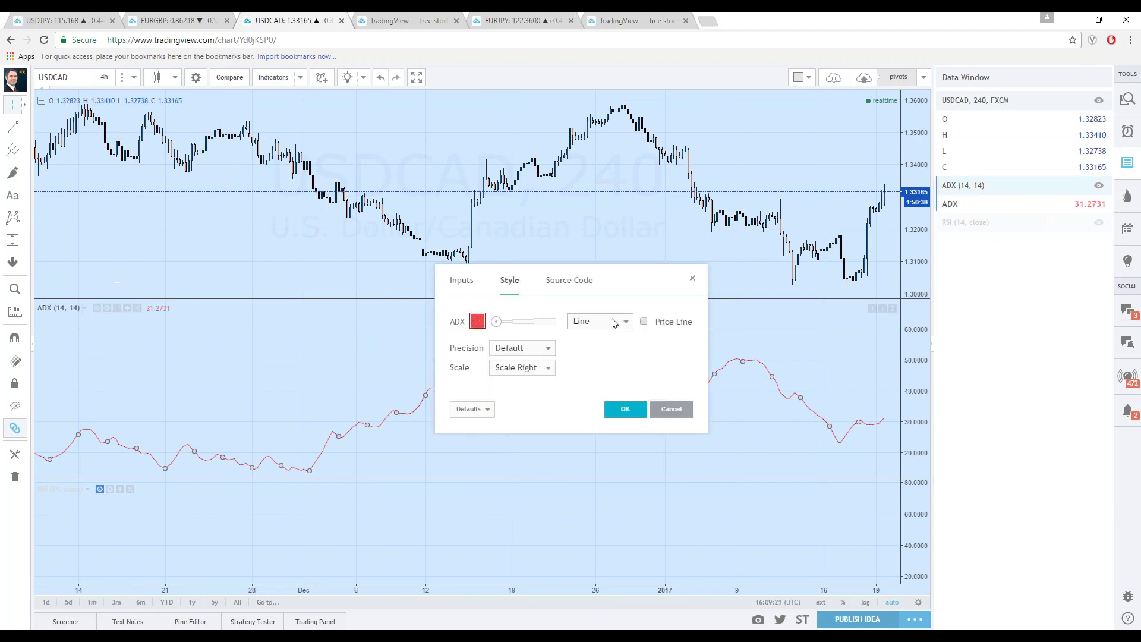
{"action": "left_click", "coordinate": [534, 322]}
{"action": "left_click", "coordinate": [466, 286]}
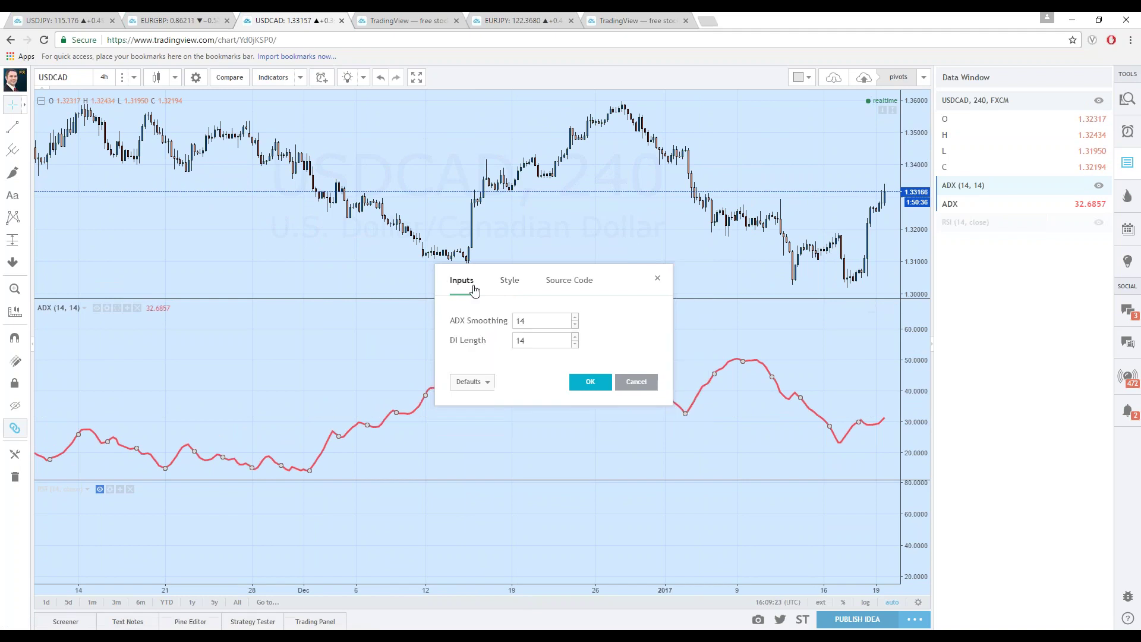
{"action": "left_click", "coordinate": [513, 286]}
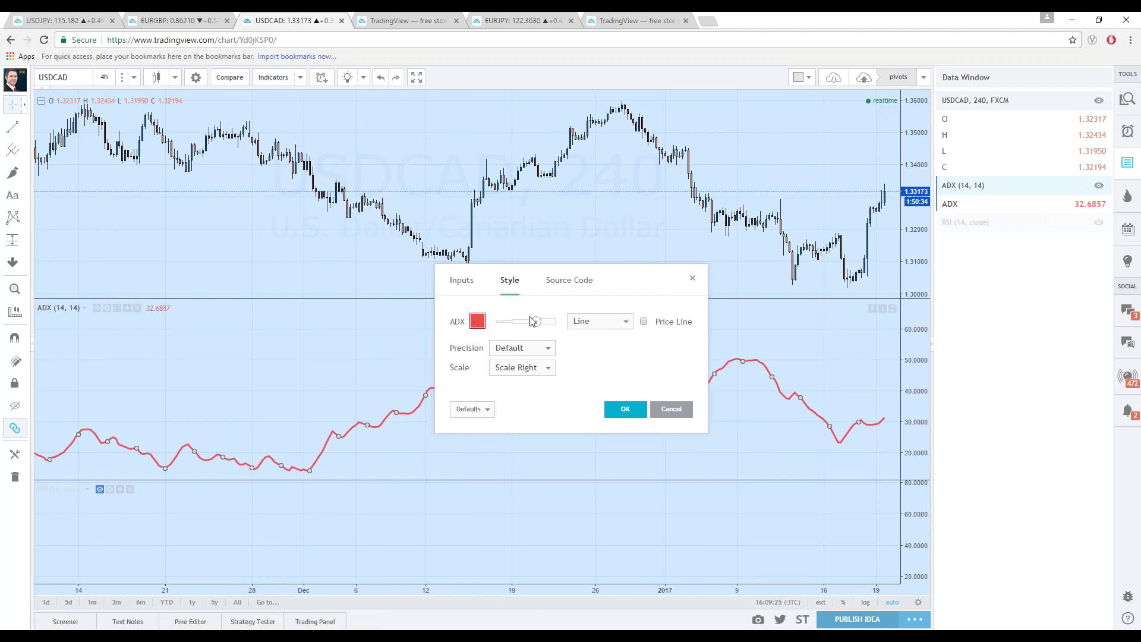
{"action": "left_click", "coordinate": [625, 410]}
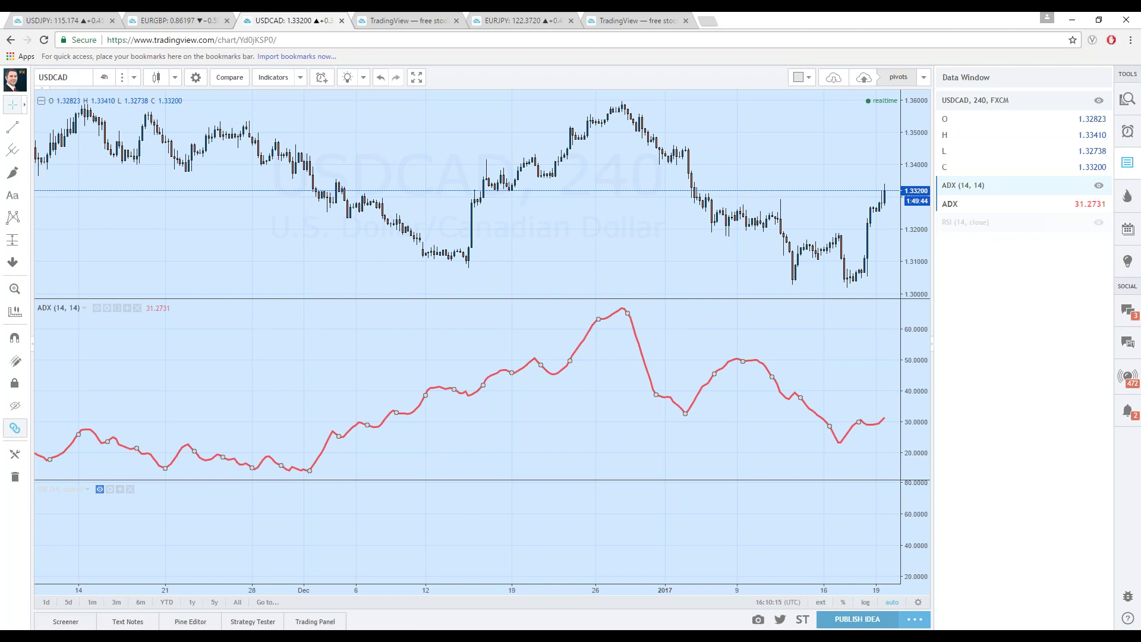
Zoom out to about seven months of 4-hour history, keeping the price pane above ADX.
{"action": "scroll", "coordinate": [558, 277], "scroll_direction": "down", "scroll_amount": 6}
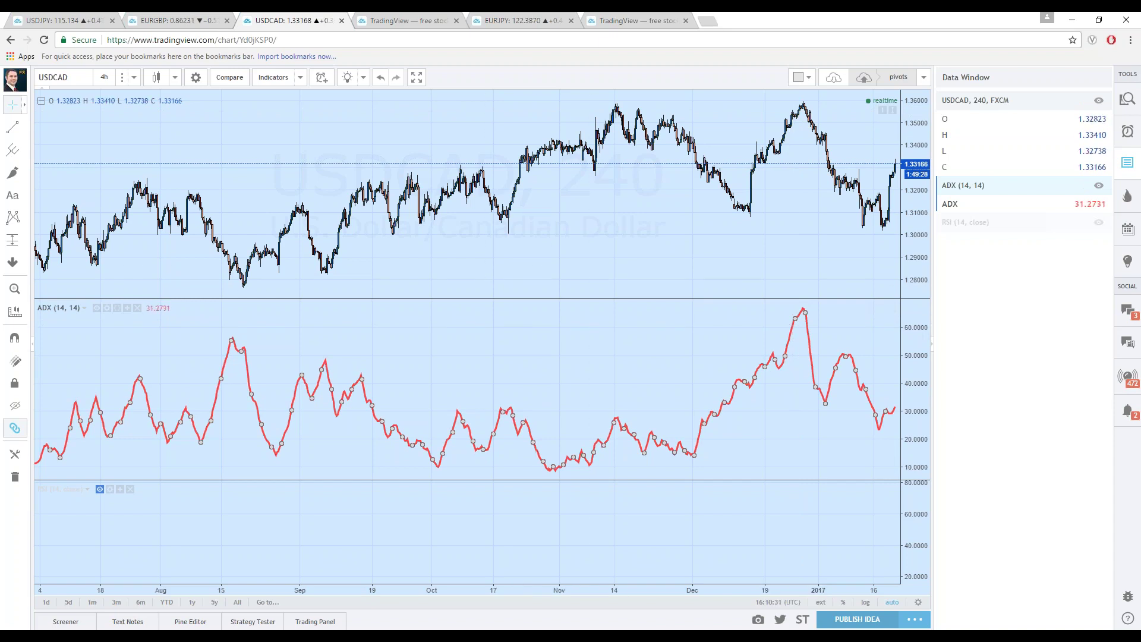
{"action": "left_click_drag", "start_coordinate": [482, 300], "coordinate": [482, 107]}
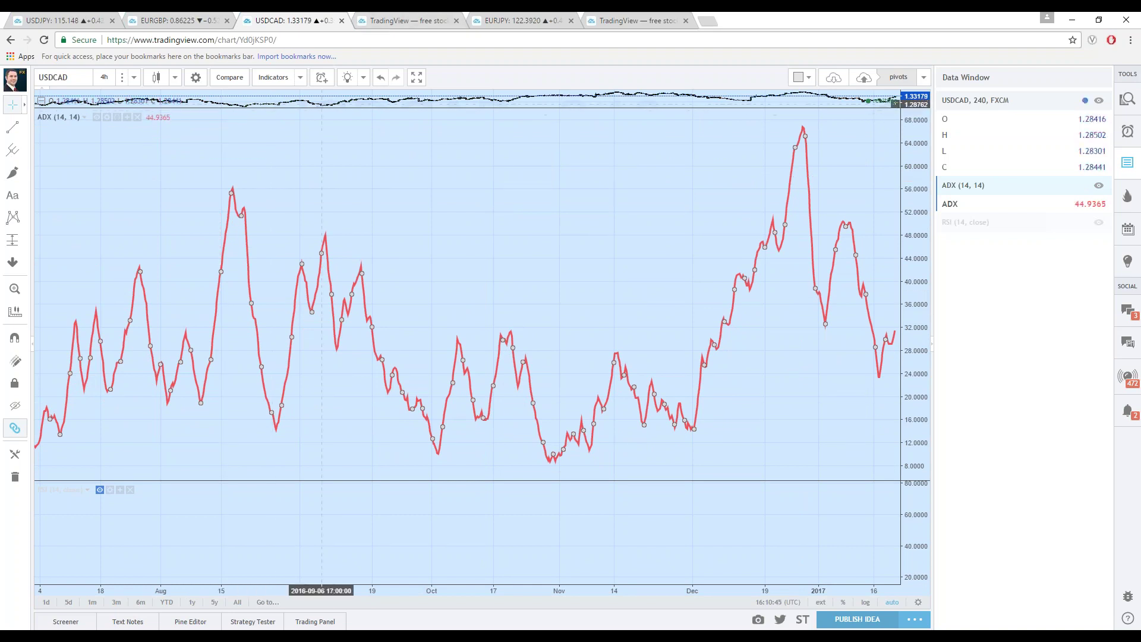
{"action": "double_click", "coordinate": [321, 101]}
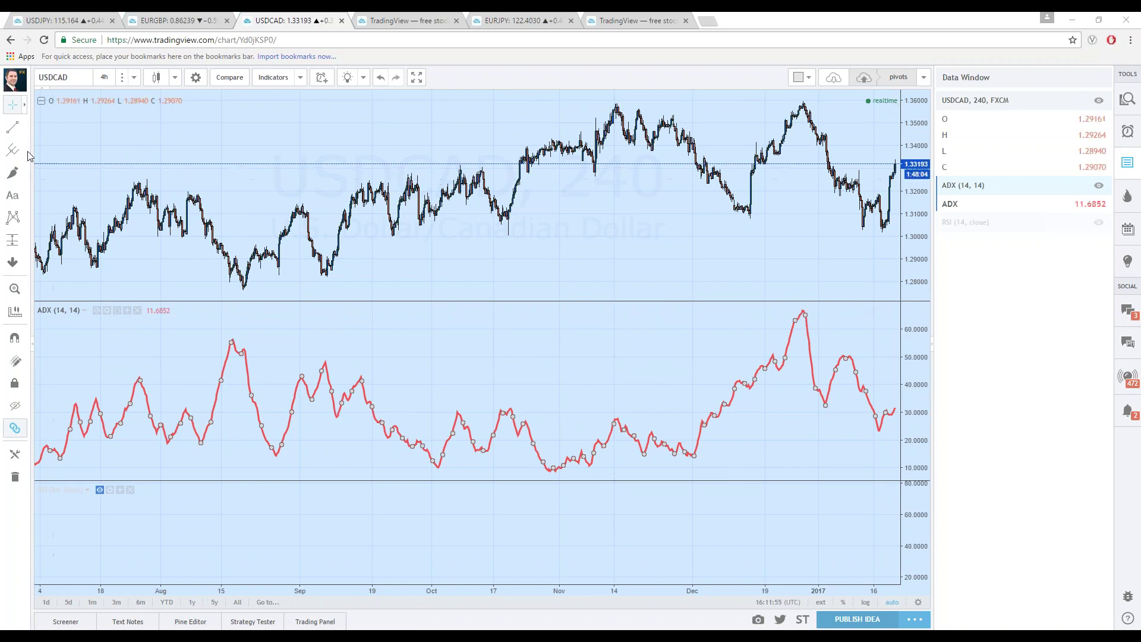
Draw a rectangle around the 11–28 November USDCAD price range near 1.35.
{"action": "left_click", "coordinate": [26, 172]}
{"action": "left_click", "coordinate": [65, 193]}
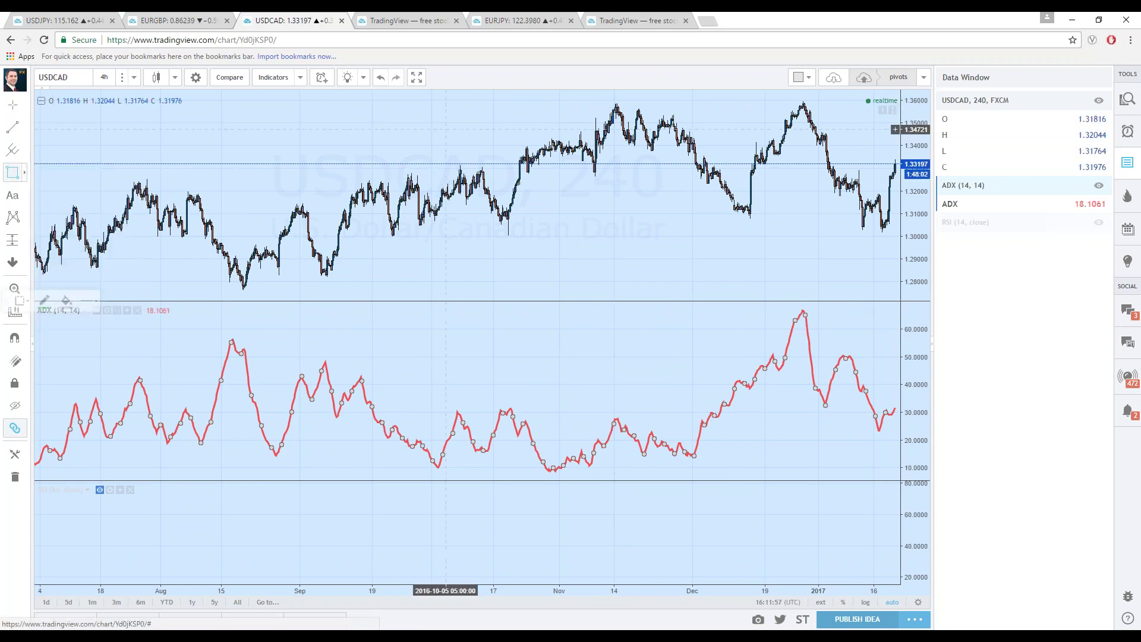
{"action": "left_click_drag", "start_coordinate": [611, 99], "coordinate": [677, 149]}
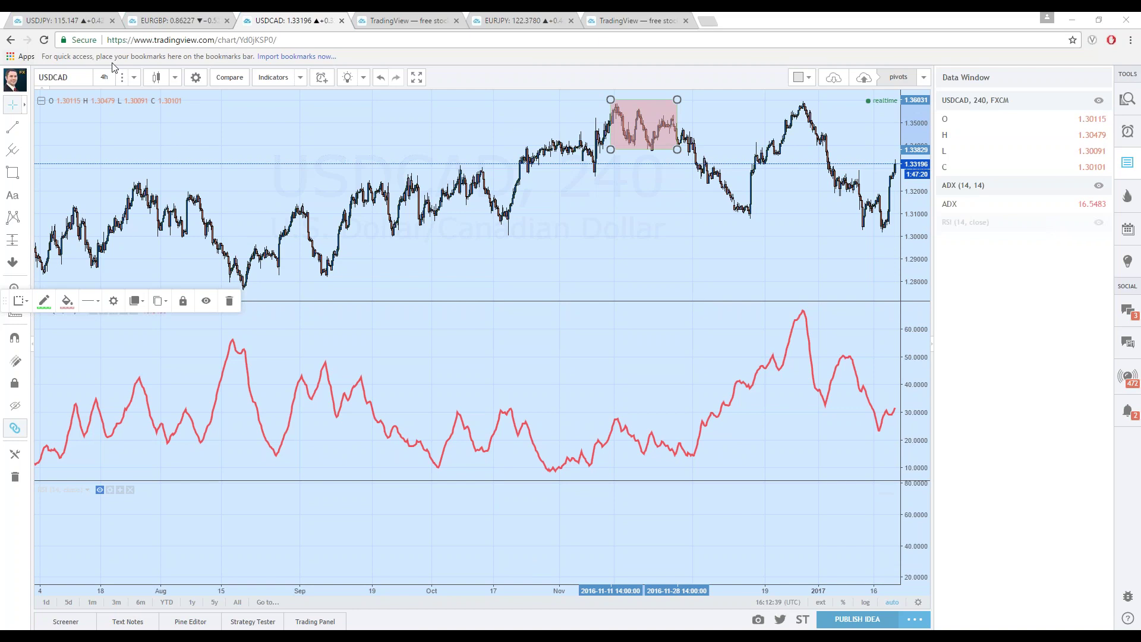
{"action": "left_click", "coordinate": [26, 129]}
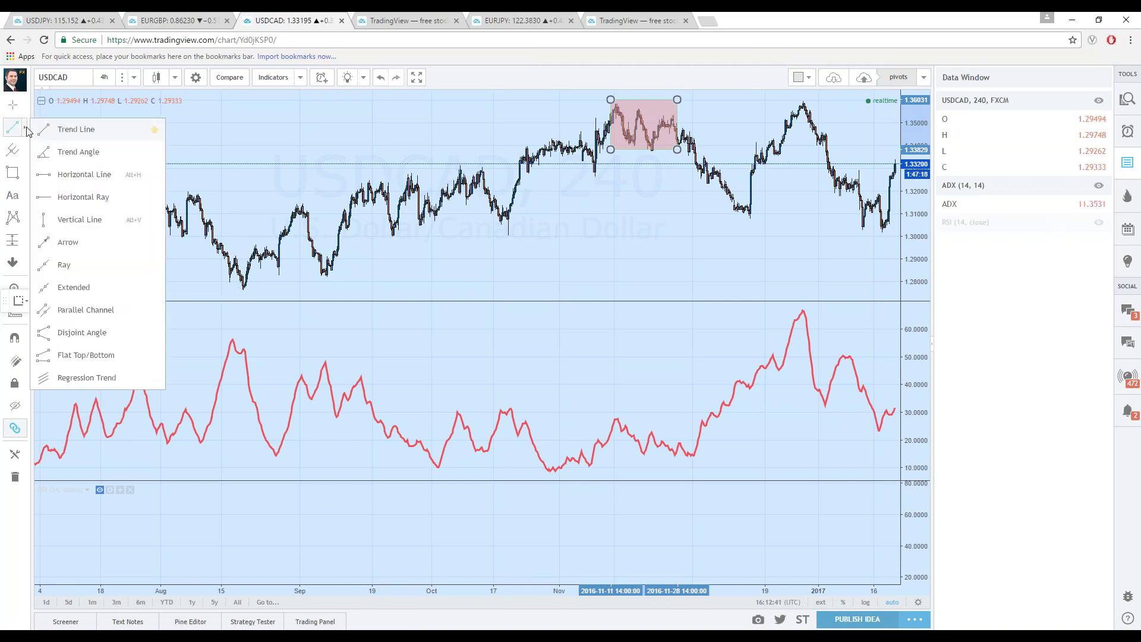
Place a horizontal line at ADX 25.4894 and pan back to June–October history.
{"action": "left_click", "coordinate": [84, 174]}
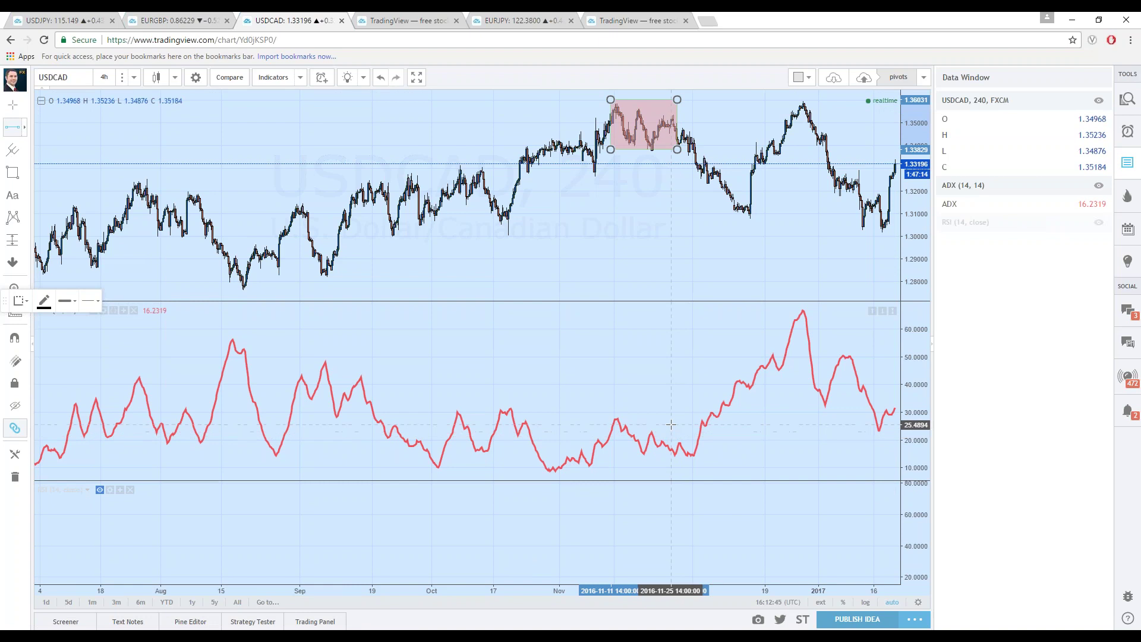
{"action": "left_click", "coordinate": [671, 424]}
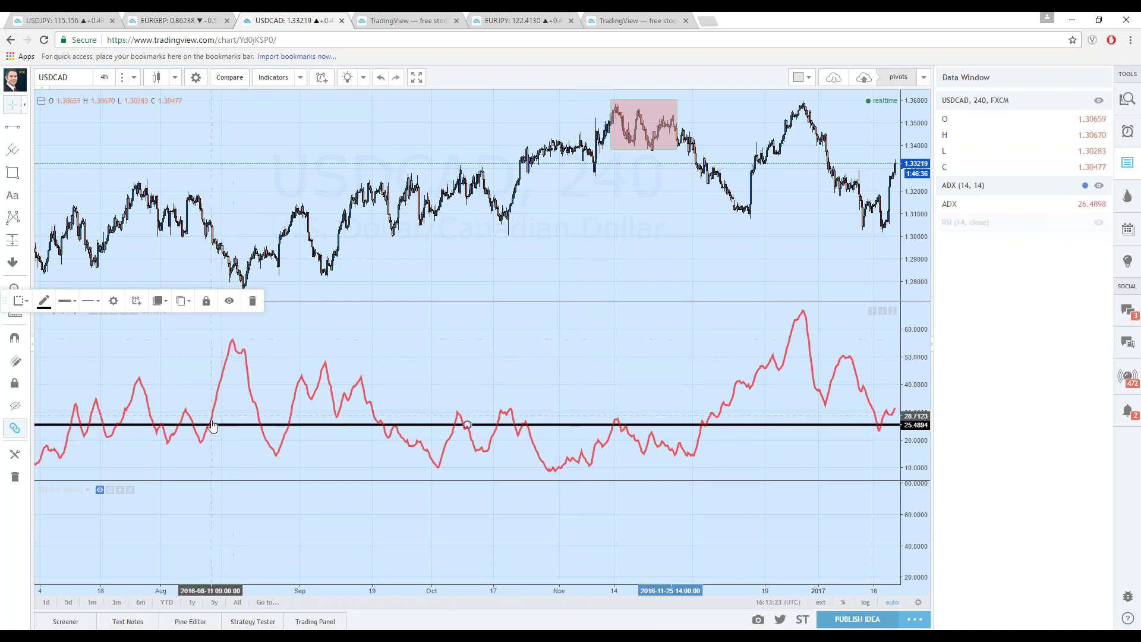
{"action": "left_click_drag", "start_coordinate": [212, 404], "coordinate": [430, 388]}
{"action": "left_click_drag", "start_coordinate": [285, 389], "coordinate": [545, 387]}
{"action": "scroll", "coordinate": [545, 388], "scroll_direction": "up", "scroll_amount": 2}
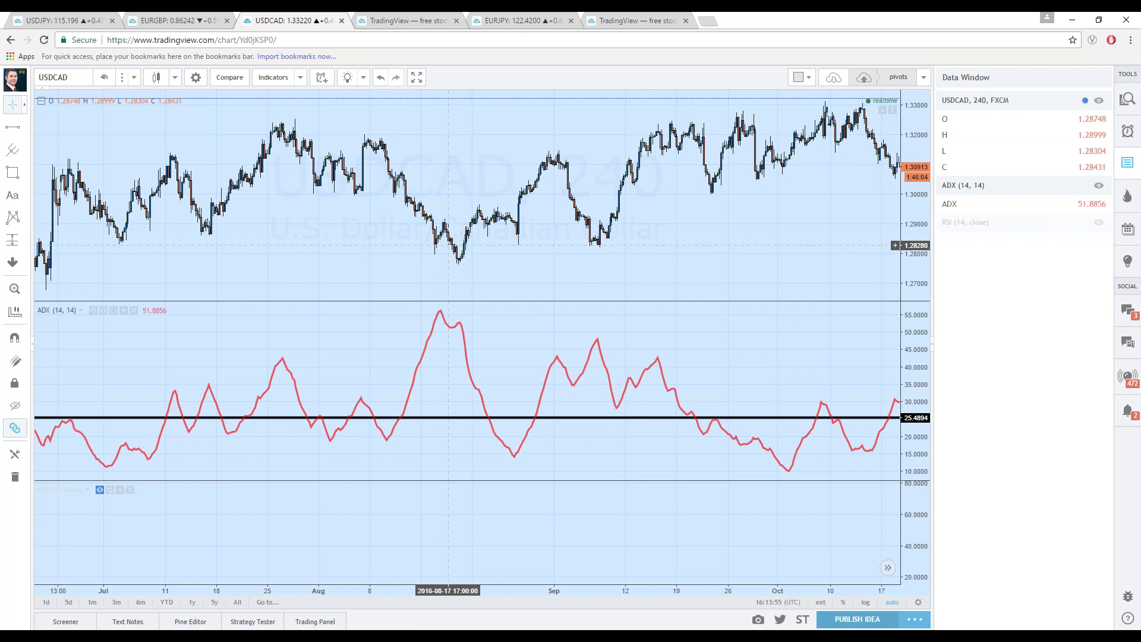
Add a horizontal line at ADX 50.0357 and deselect it.
{"action": "scroll", "coordinate": [153, 193], "scroll_direction": "down", "scroll_amount": 3}
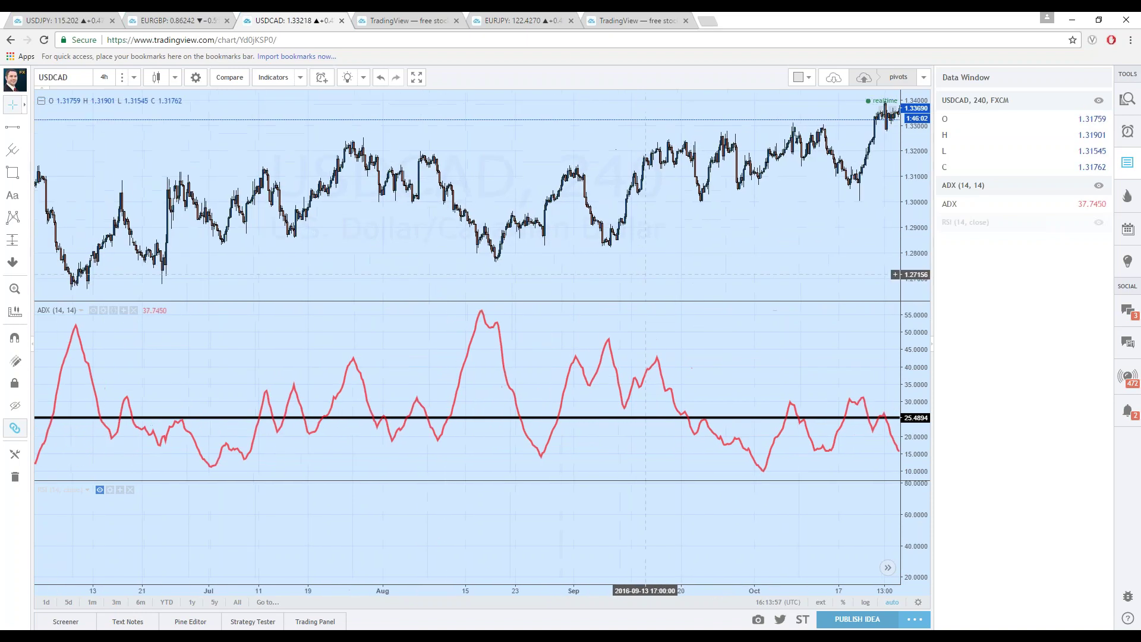
{"action": "left_click", "coordinate": [12, 127]}
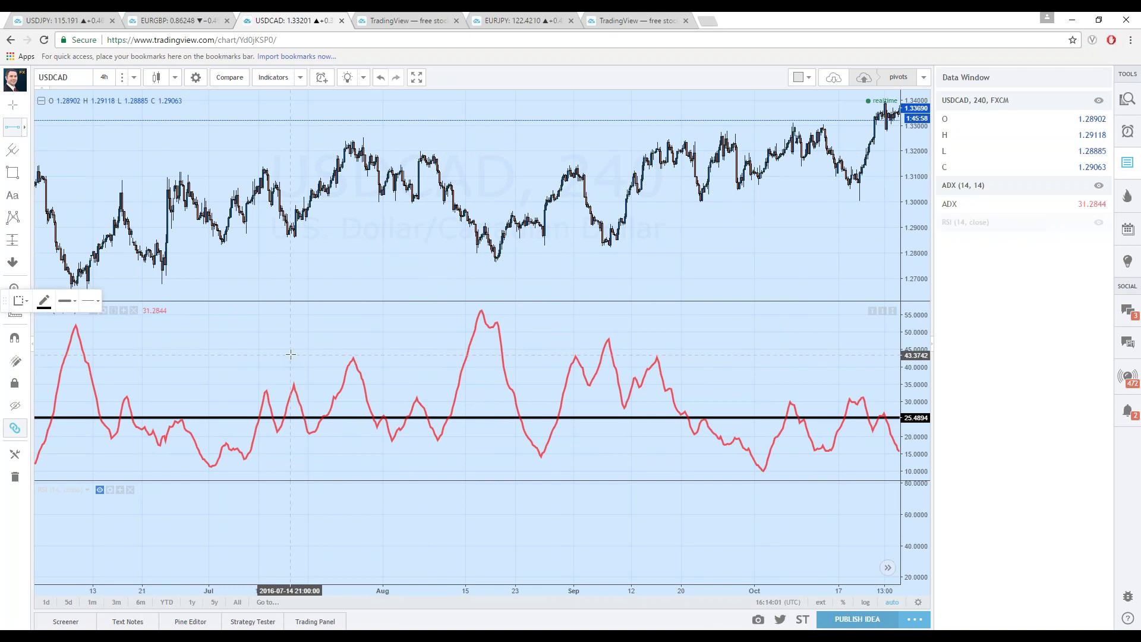
{"action": "left_click", "coordinate": [292, 331]}
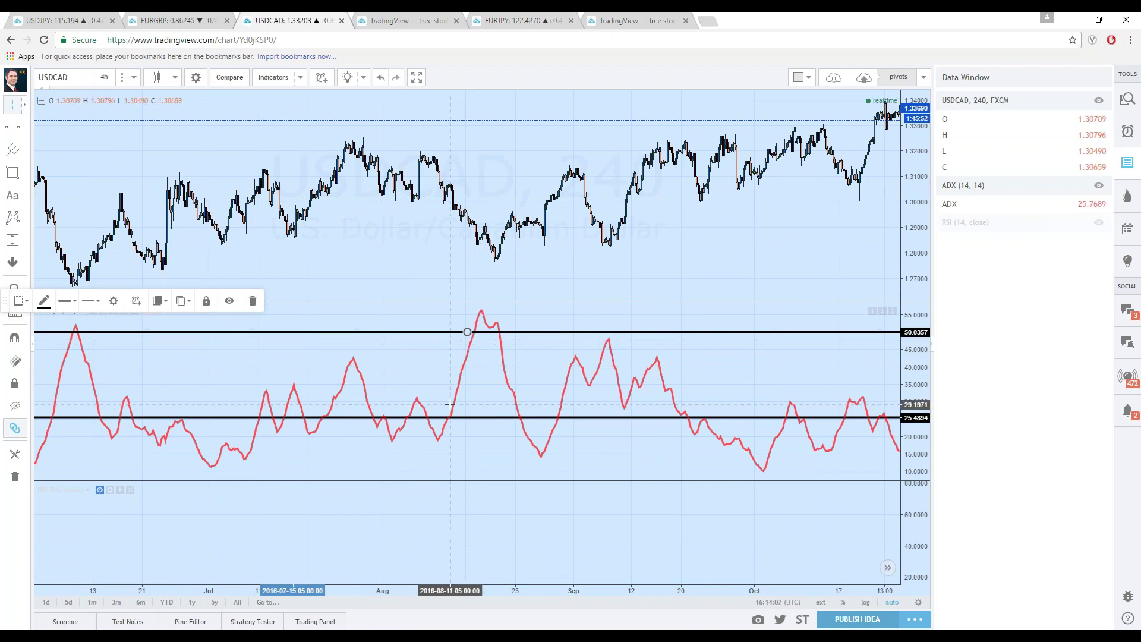
{"action": "scroll", "coordinate": [450, 405], "scroll_direction": "down", "scroll_amount": 3}
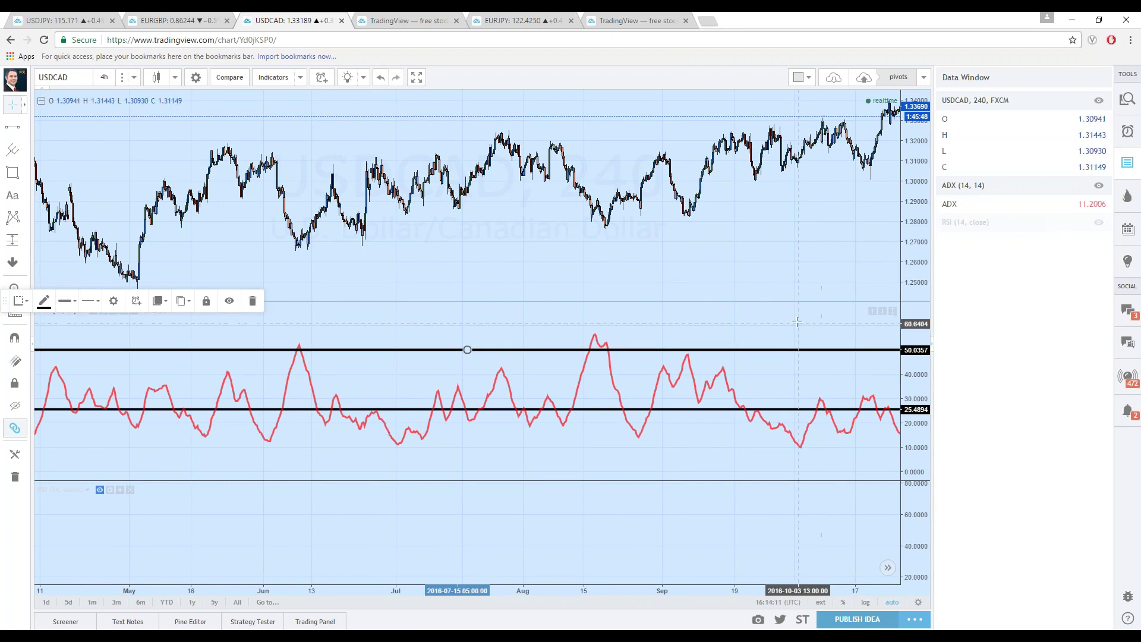
{"action": "left_click", "coordinate": [791, 344]}
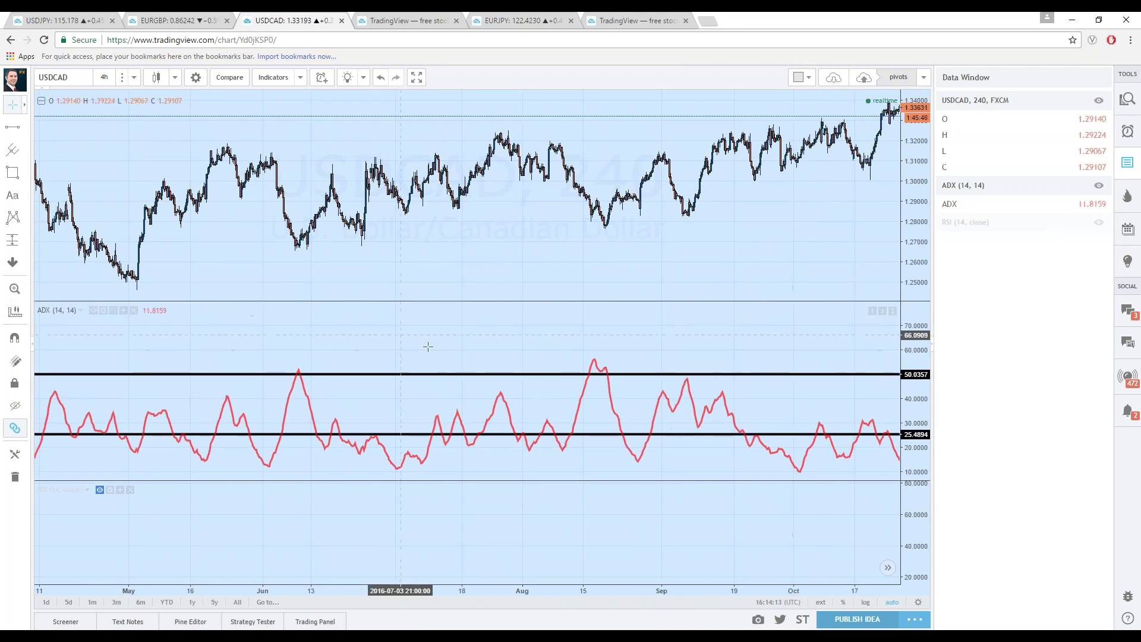
{"action": "left_click", "coordinate": [23, 127]}
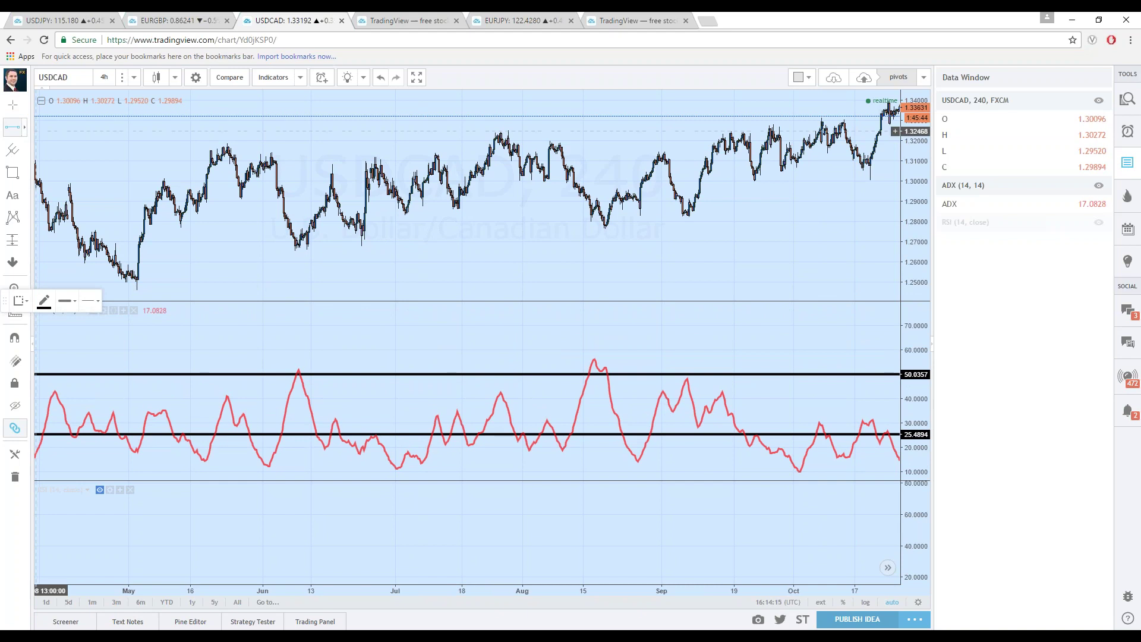
Add a third horizontal line at ADX 75.5871 and nudge the middle line.
{"action": "left_click", "coordinate": [237, 312]}
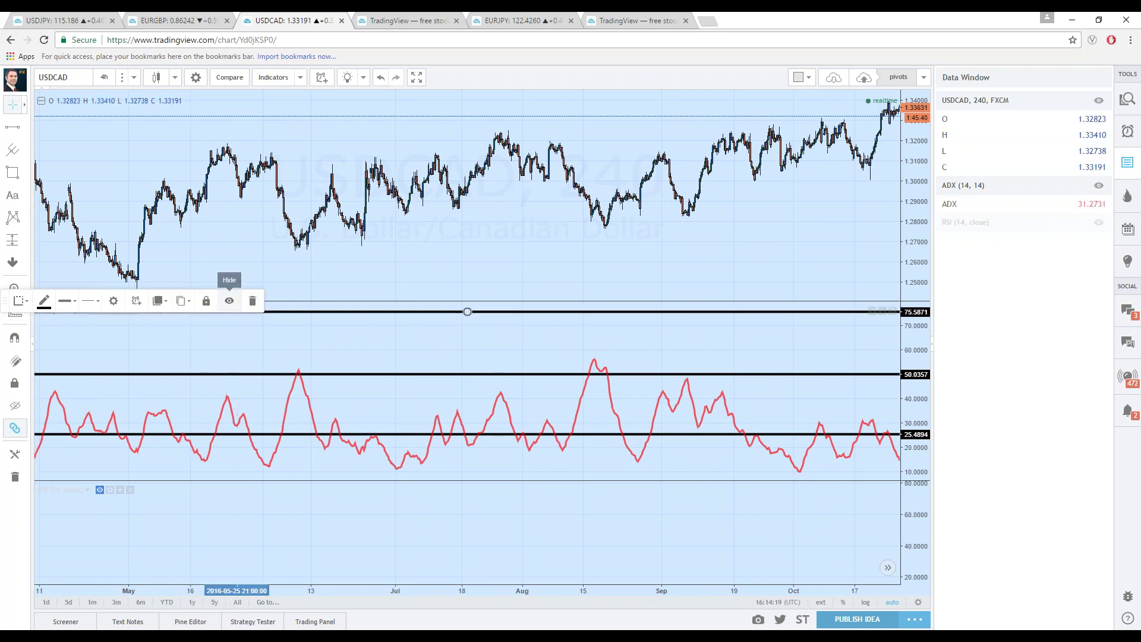
{"action": "left_click_drag", "start_coordinate": [430, 375], "coordinate": [431, 373]}
{"action": "scroll", "coordinate": [431, 374], "scroll_direction": "down", "scroll_amount": 1}
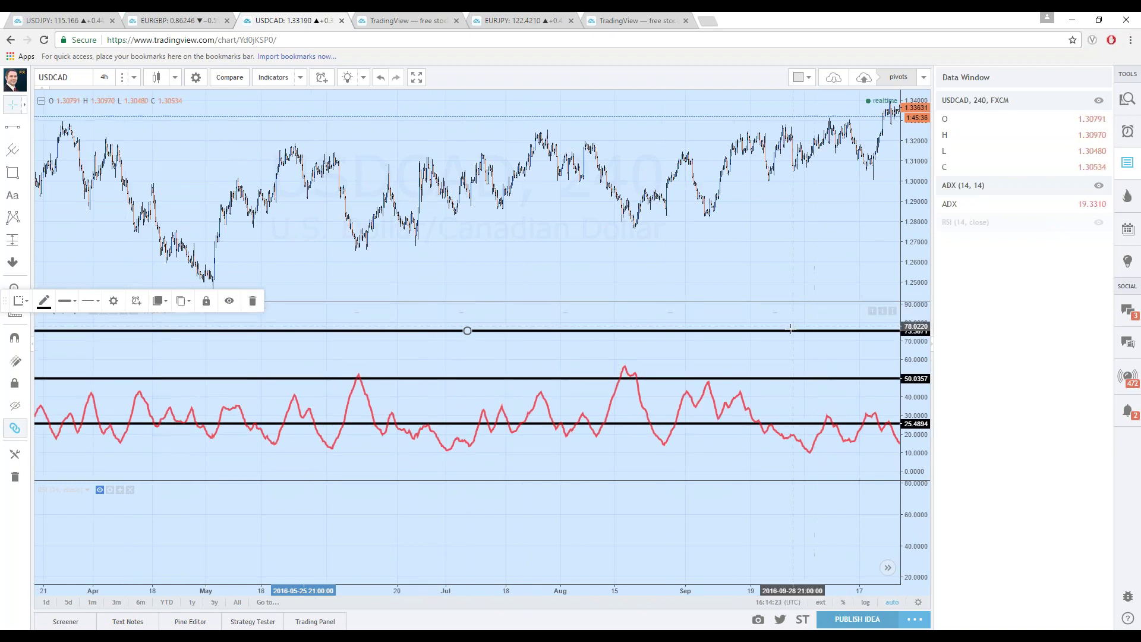
Stretch the ADX value scale and pan to the August–January months.
{"action": "scroll", "coordinate": [745, 350], "scroll_direction": "down", "scroll_amount": 1}
{"action": "scroll", "coordinate": [744, 350], "scroll_direction": "down", "scroll_amount": 1}
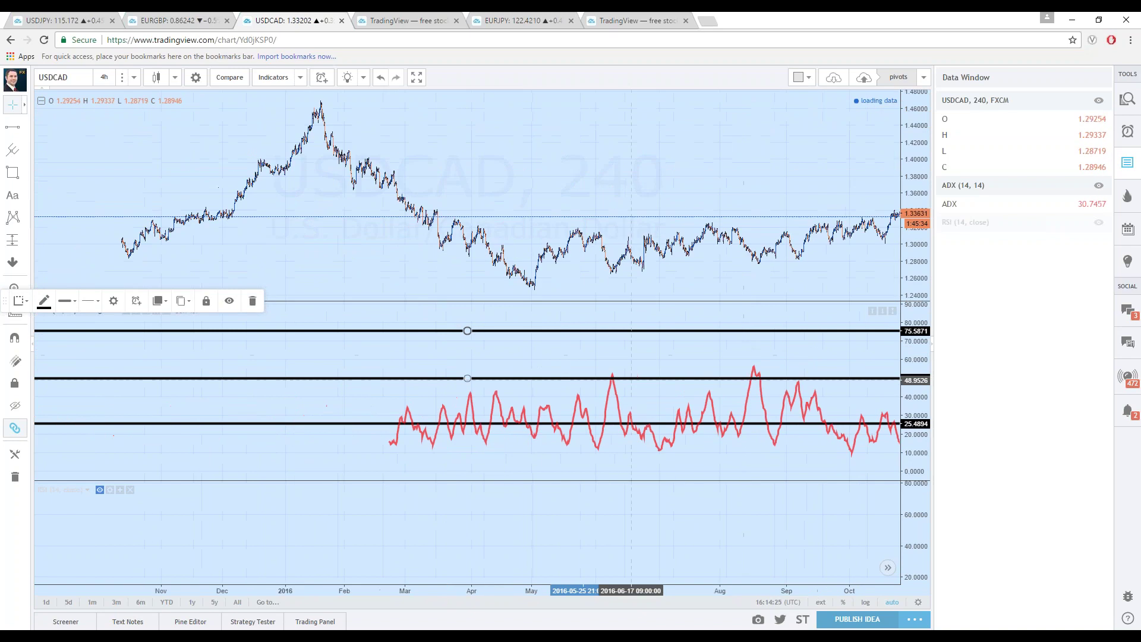
{"action": "scroll", "coordinate": [309, 368], "scroll_direction": "down", "scroll_amount": 1}
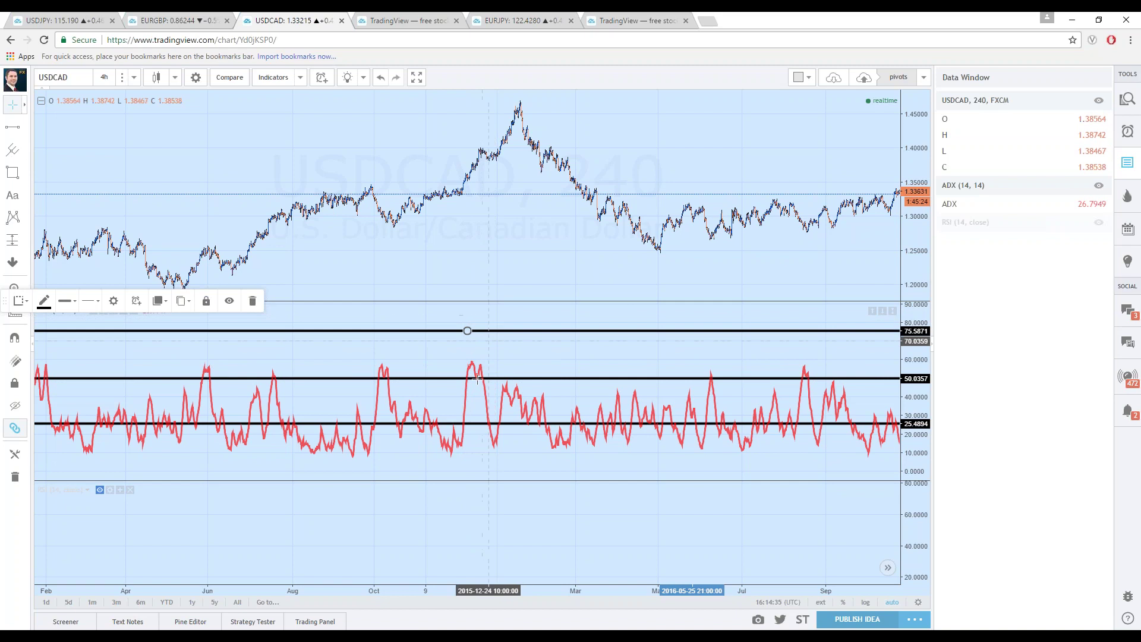
{"action": "scroll", "coordinate": [474, 390], "scroll_direction": "up", "scroll_amount": 5}
{"action": "scroll", "coordinate": [474, 389], "scroll_direction": "up", "scroll_amount": 3}
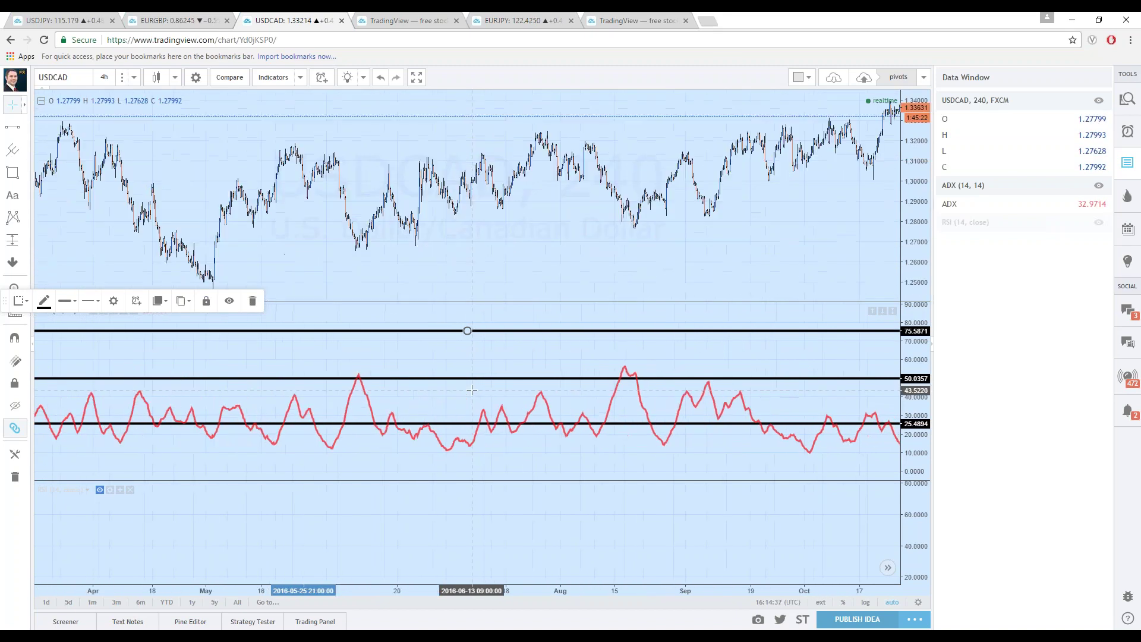
{"action": "left_click_drag", "start_coordinate": [915, 369], "coordinate": [918, 326]}
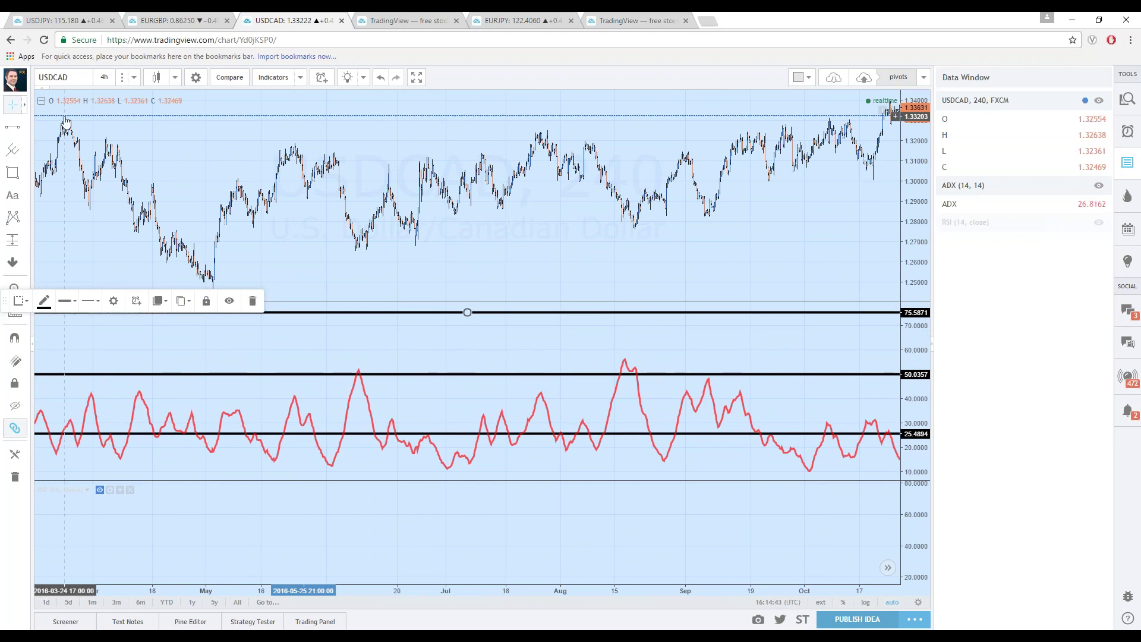
{"action": "left_click_drag", "start_coordinate": [826, 365], "coordinate": [320, 366]}
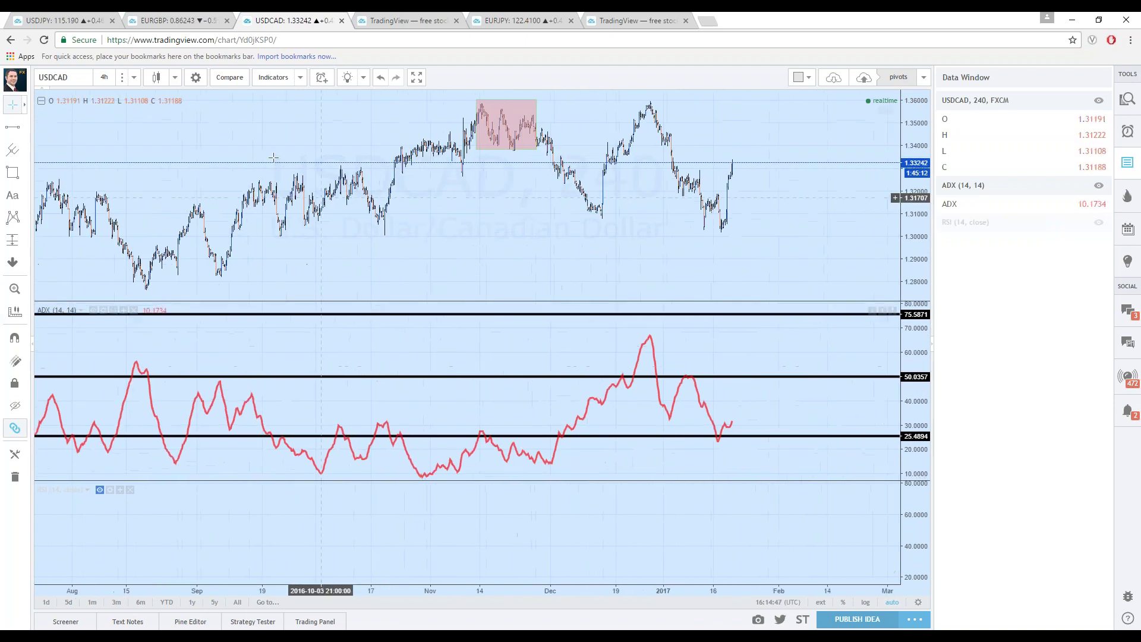
Shade the ADX 25.4894–50.0357 band from August to February with a pink rectangle.
{"action": "left_click", "coordinate": [25, 176]}
{"action": "left_click", "coordinate": [53, 195]}
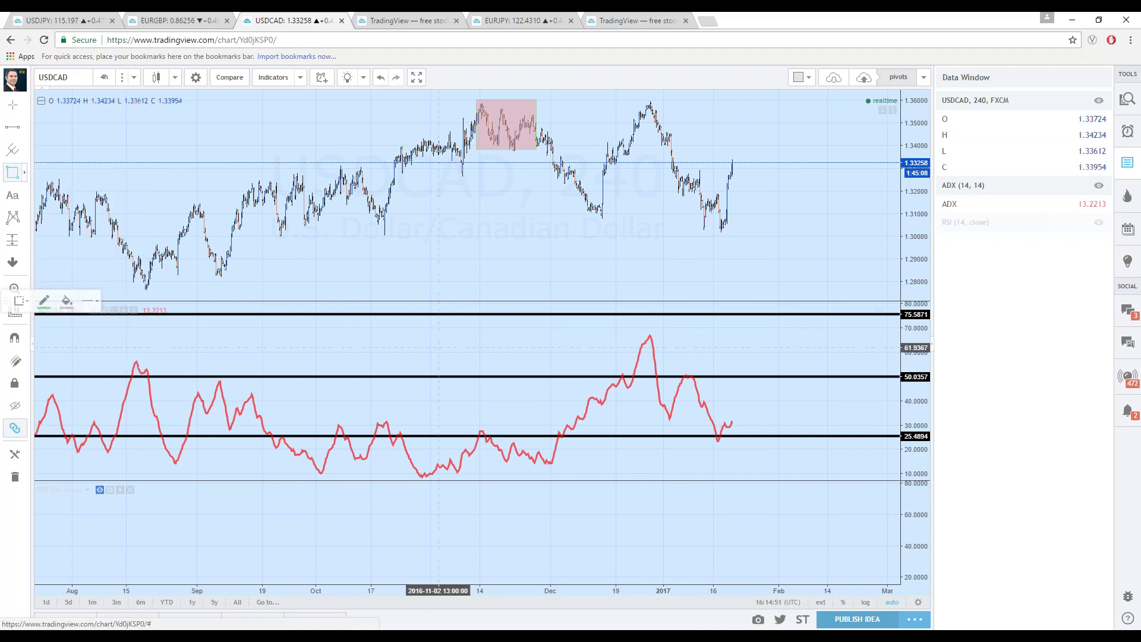
{"action": "mouse_move", "coordinate": [111, 375]}
{"action": "left_mouse_down"}
{"action": "mouse_move", "coordinate": [678, 436]}
{"action": "mouse_move", "coordinate": [818, 434]}
{"action": "left_mouse_up"}
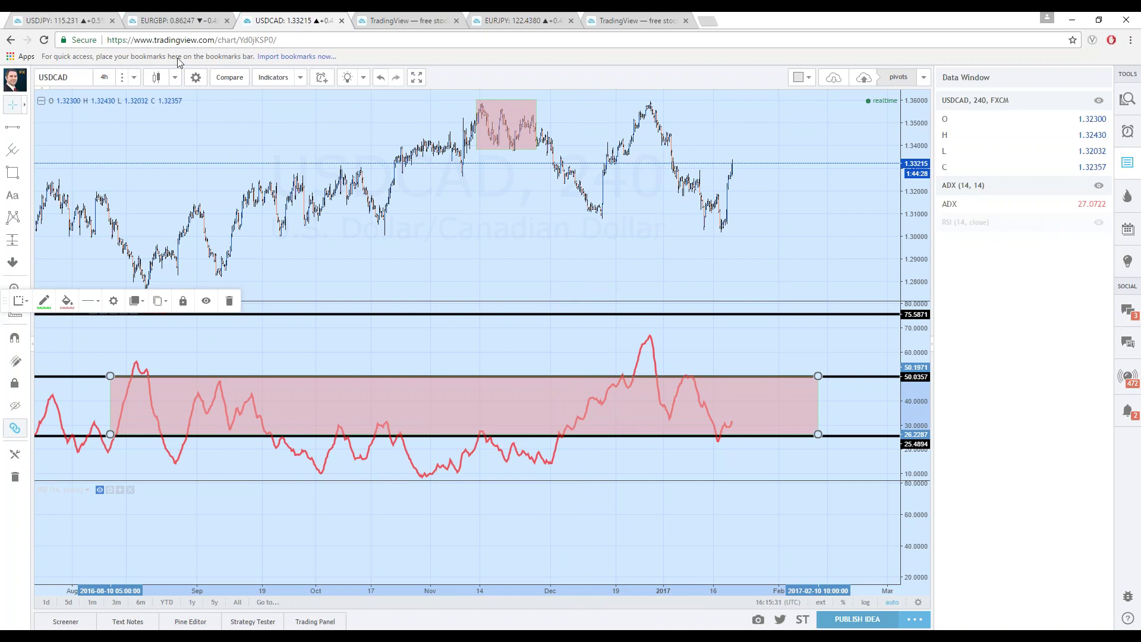
{"action": "left_click", "coordinate": [59, 76]}
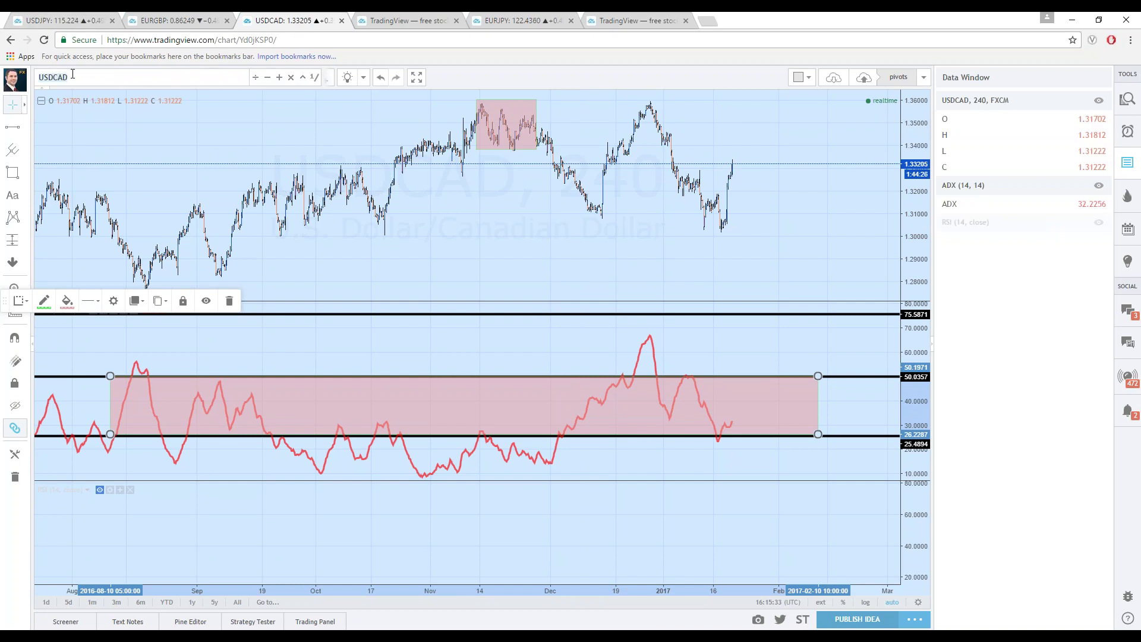
Load the AUDUSD forex pair from the symbol search.
{"action": "type", "text": "AU"}
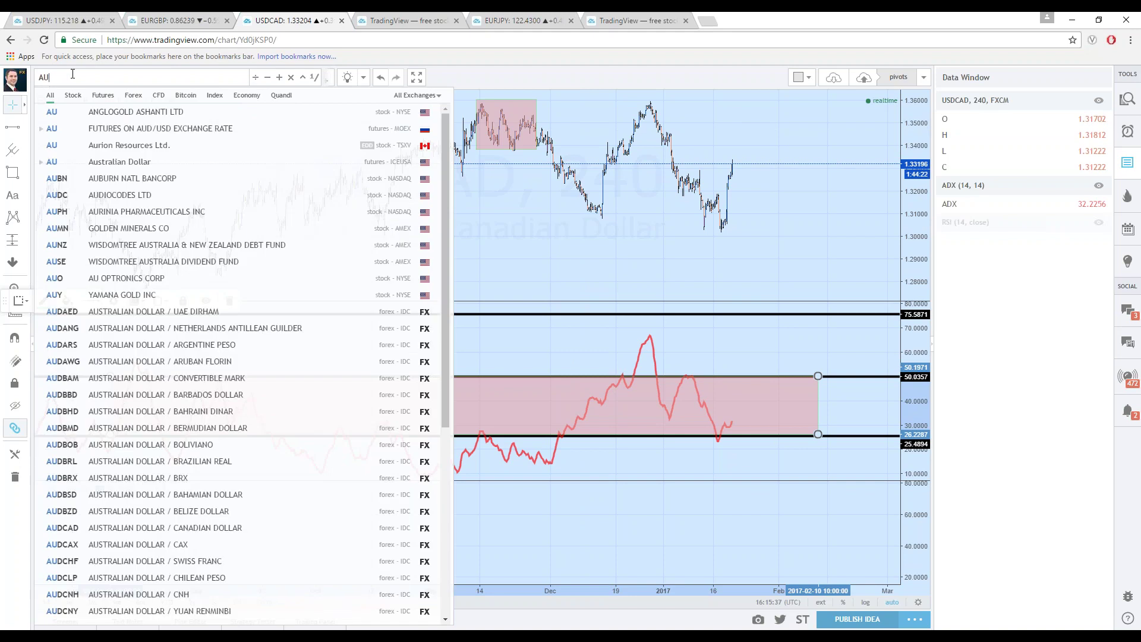
{"action": "type", "text": "DUSD"}
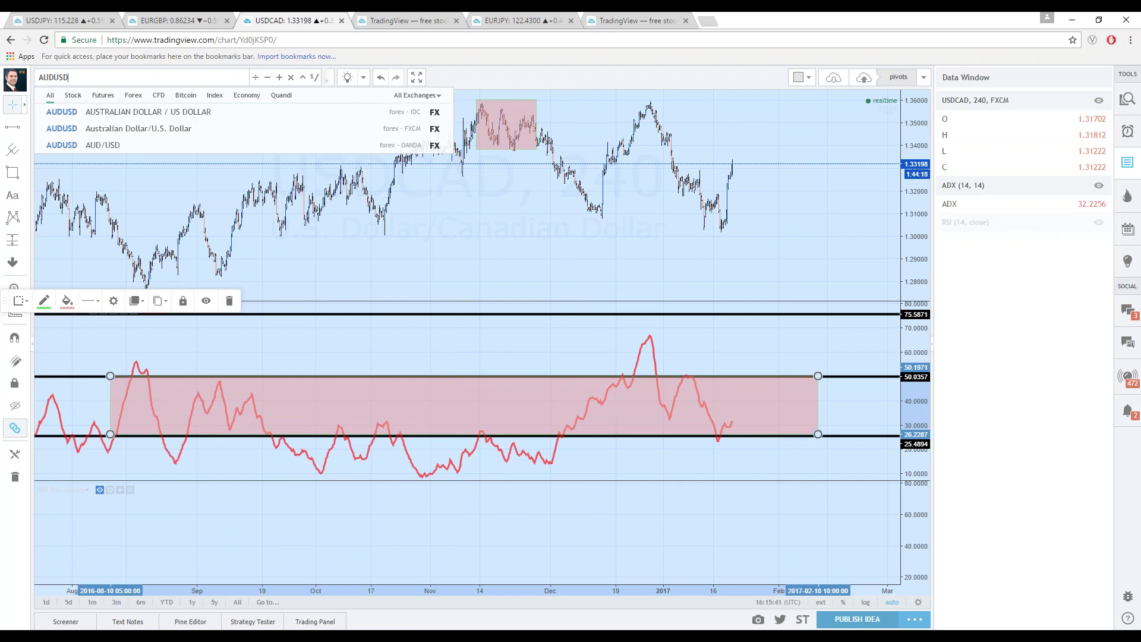
{"action": "left_click", "coordinate": [126, 113]}
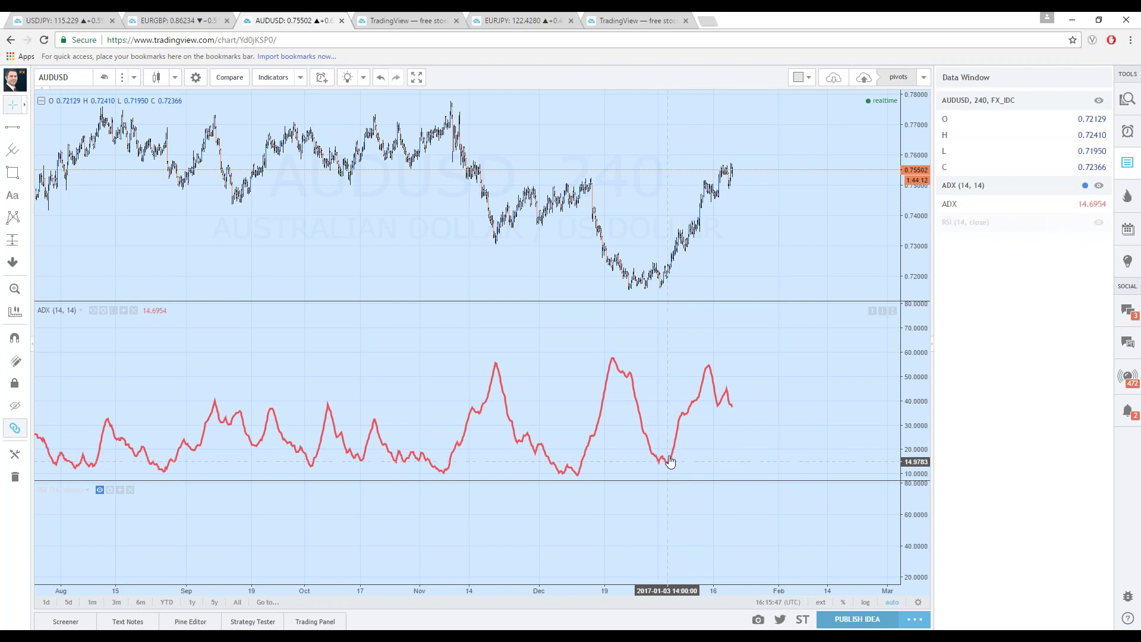
Zoom out and place a horizontal line at ADX 25.2504.
{"action": "scroll", "coordinate": [713, 378], "scroll_direction": "down", "scroll_amount": 3}
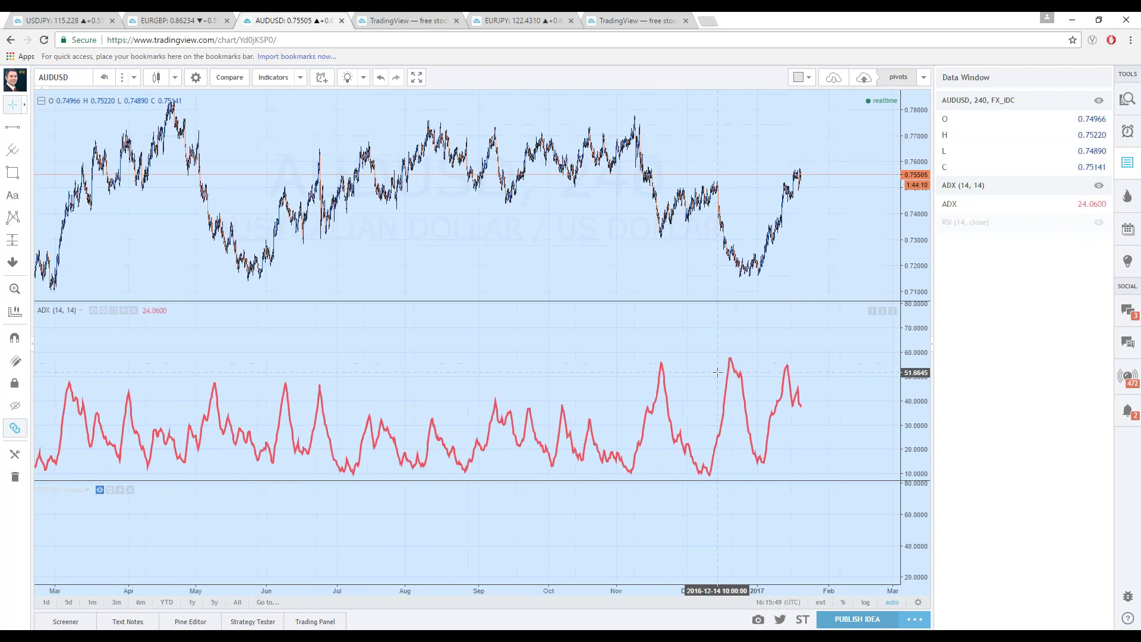
{"action": "scroll", "coordinate": [718, 372], "scroll_direction": "down", "scroll_amount": 2}
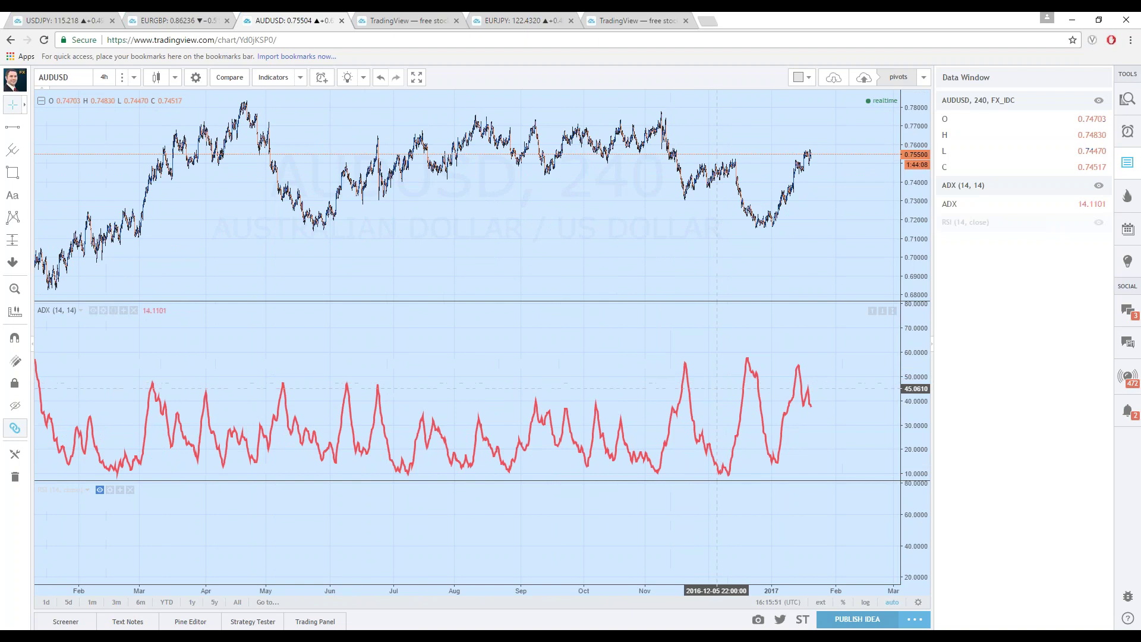
{"action": "left_click", "coordinate": [12, 127]}
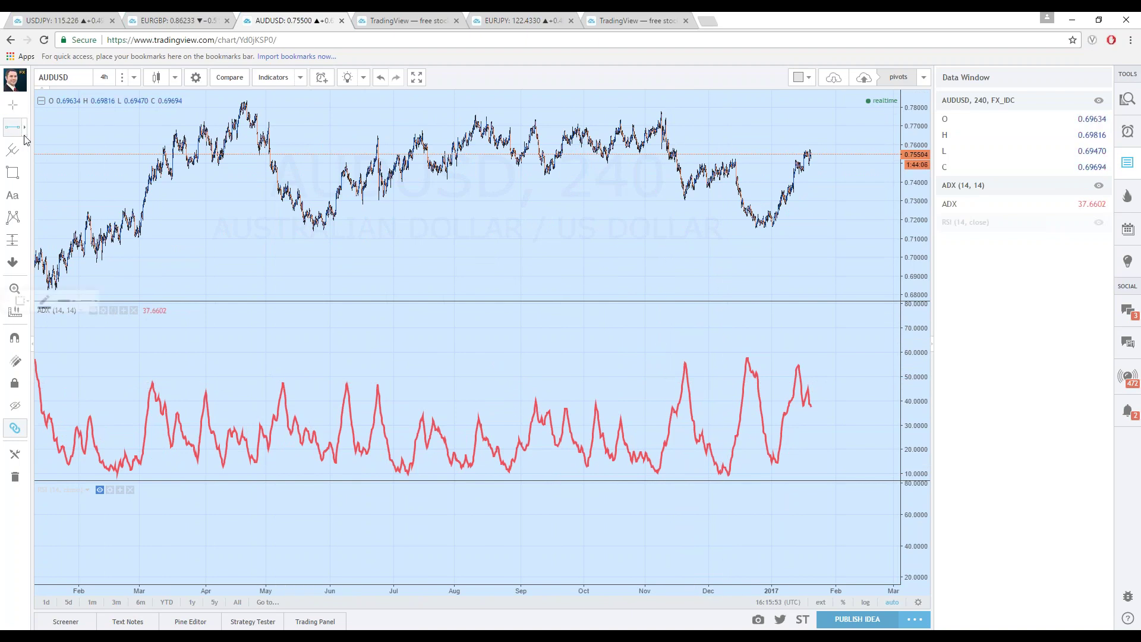
{"action": "left_click", "coordinate": [662, 437]}
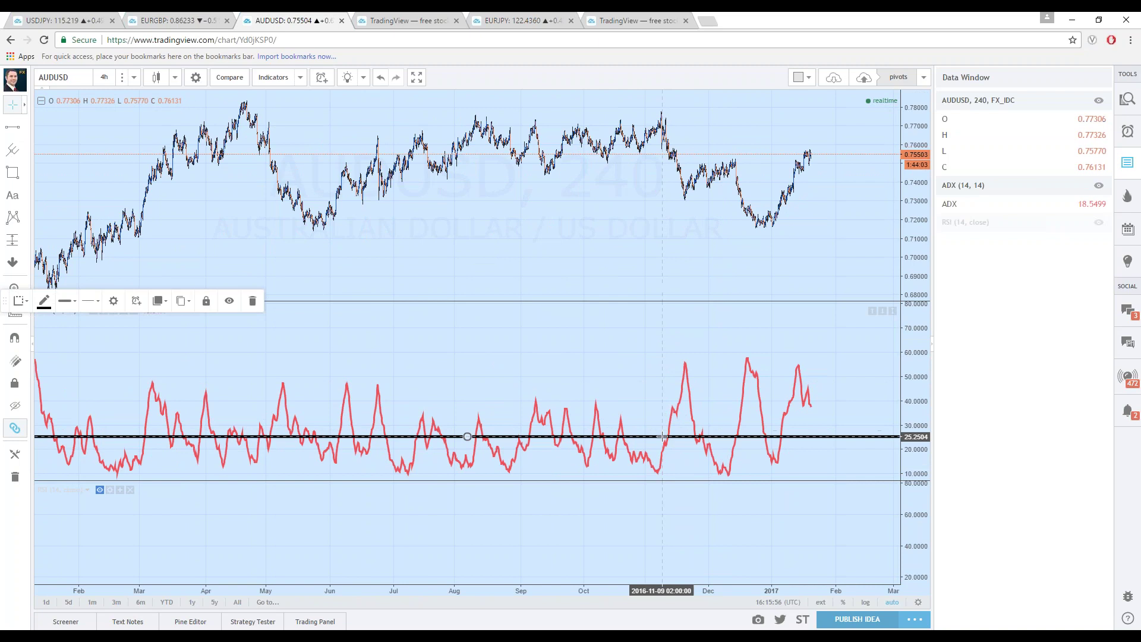
{"action": "left_click", "coordinate": [648, 376]}
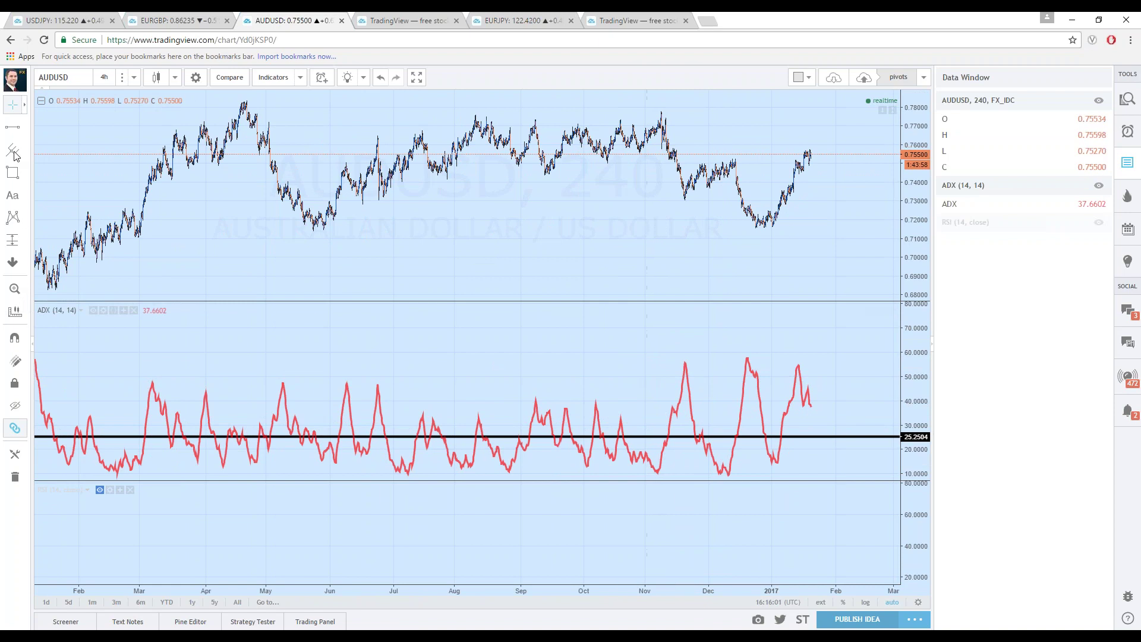
Add a second horizontal line at ADX 50.9308, then zoom back in.
{"action": "left_click", "coordinate": [13, 130]}
{"action": "left_click", "coordinate": [469, 374]}
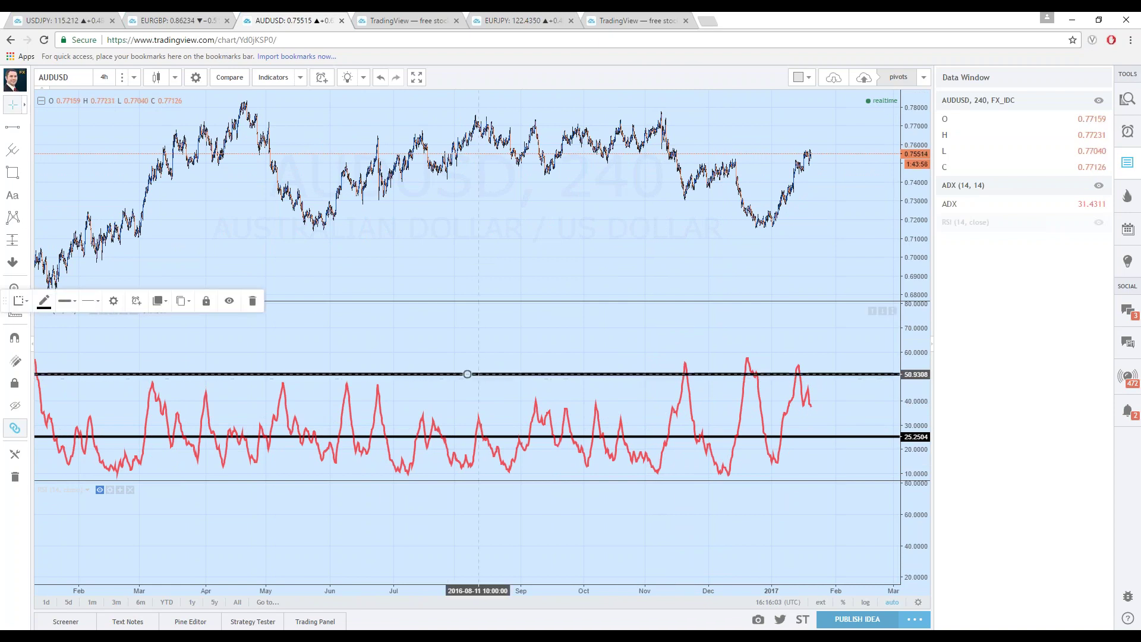
{"action": "scroll", "coordinate": [714, 318], "scroll_direction": "up", "scroll_amount": 4}
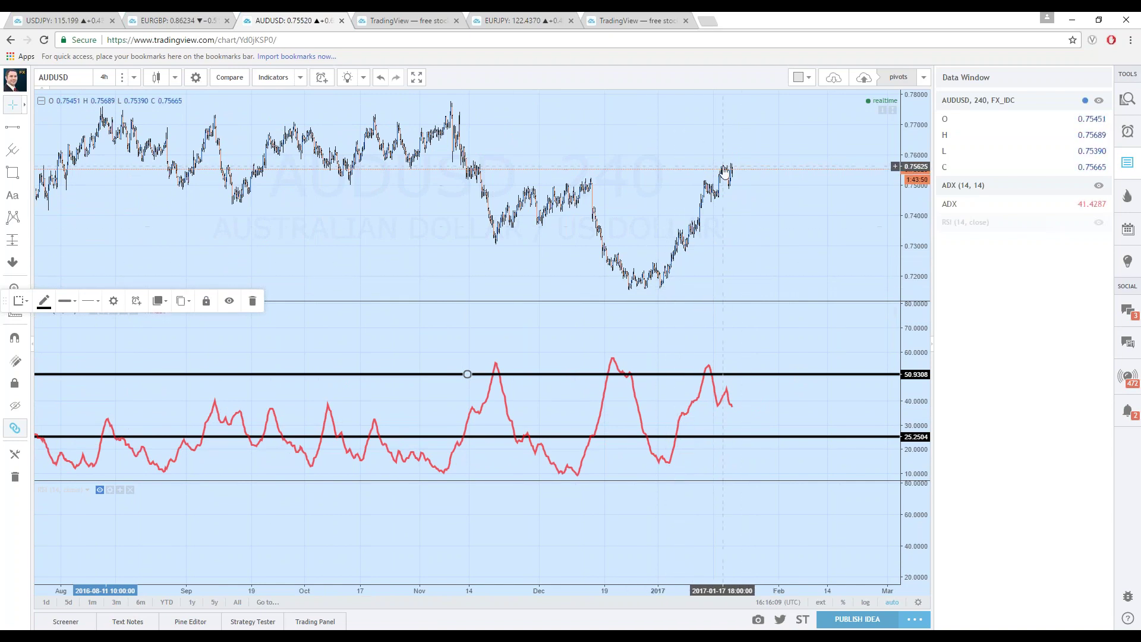
{"action": "scroll", "coordinate": [712, 237], "scroll_direction": "up", "scroll_amount": 3}
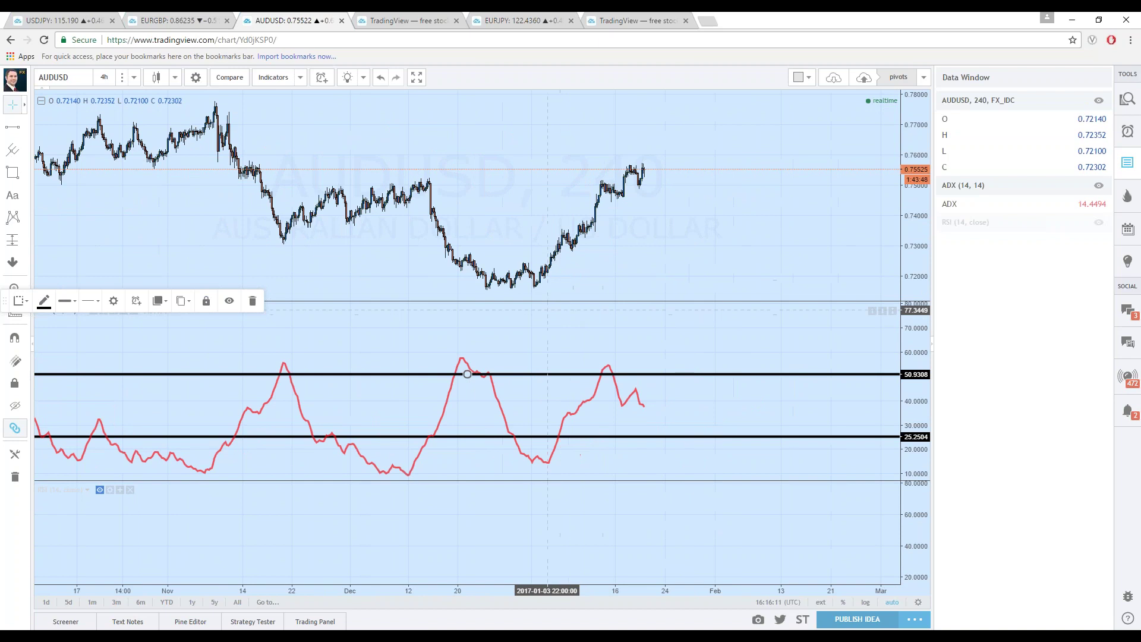
{"action": "scroll", "coordinate": [528, 284], "scroll_direction": "up", "scroll_amount": 1}
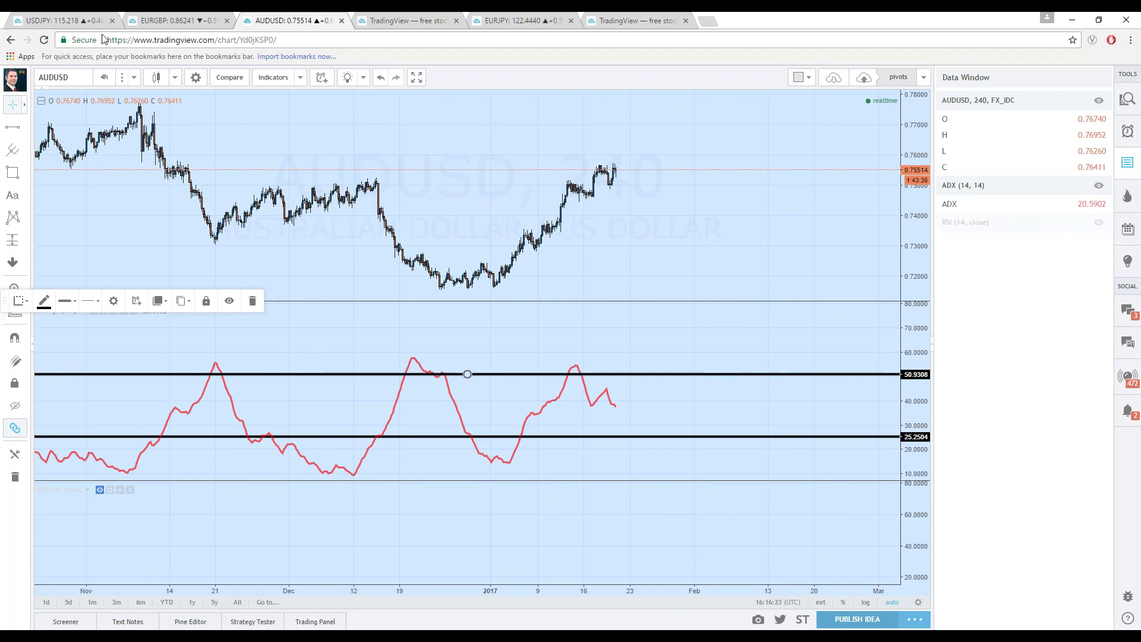
{"action": "left_click", "coordinate": [79, 77]}
Load the EURGBP pair and place a horizontal level at 25.25 in the ADX pane.
{"action": "type", "text": "EURGBP"}
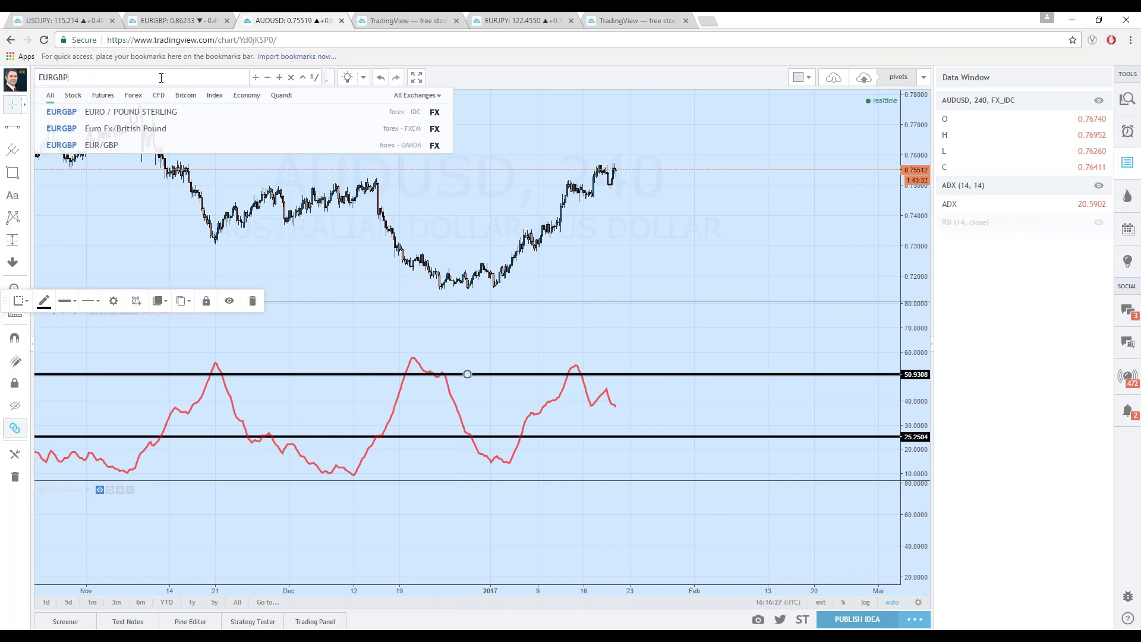
{"action": "key", "text": "Return"}
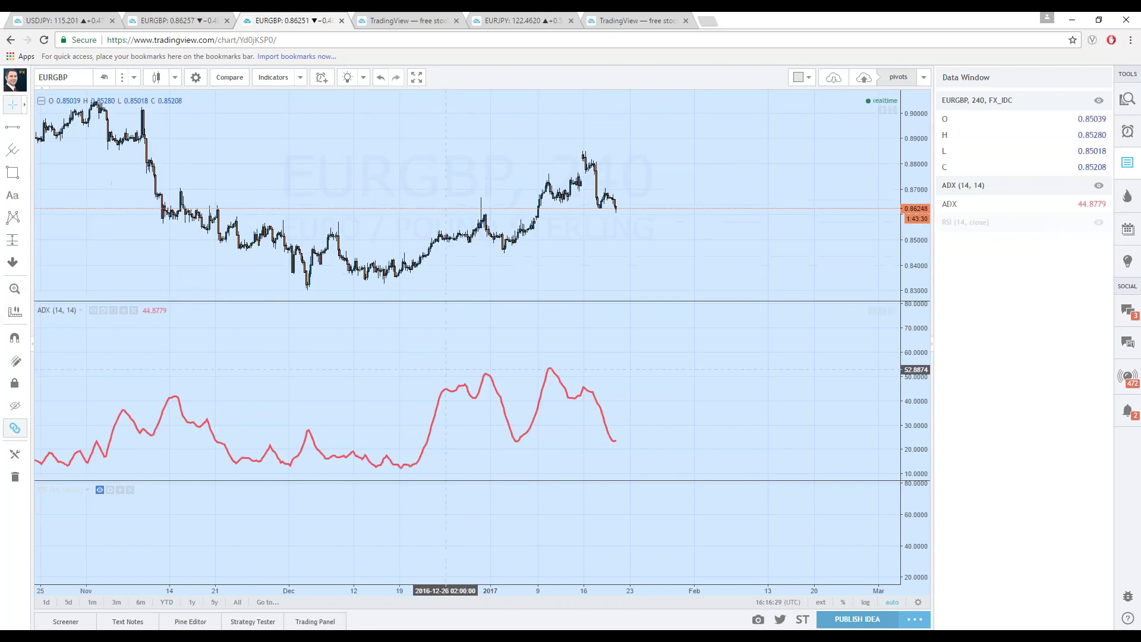
{"action": "left_click", "coordinate": [12, 127]}
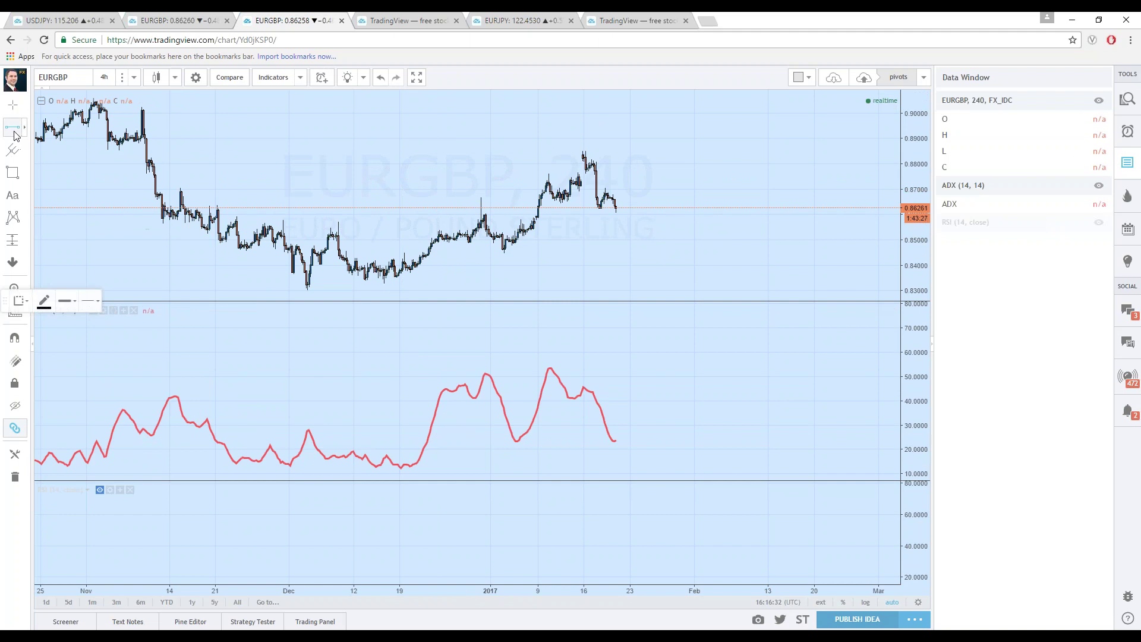
{"action": "left_click", "coordinate": [534, 436]}
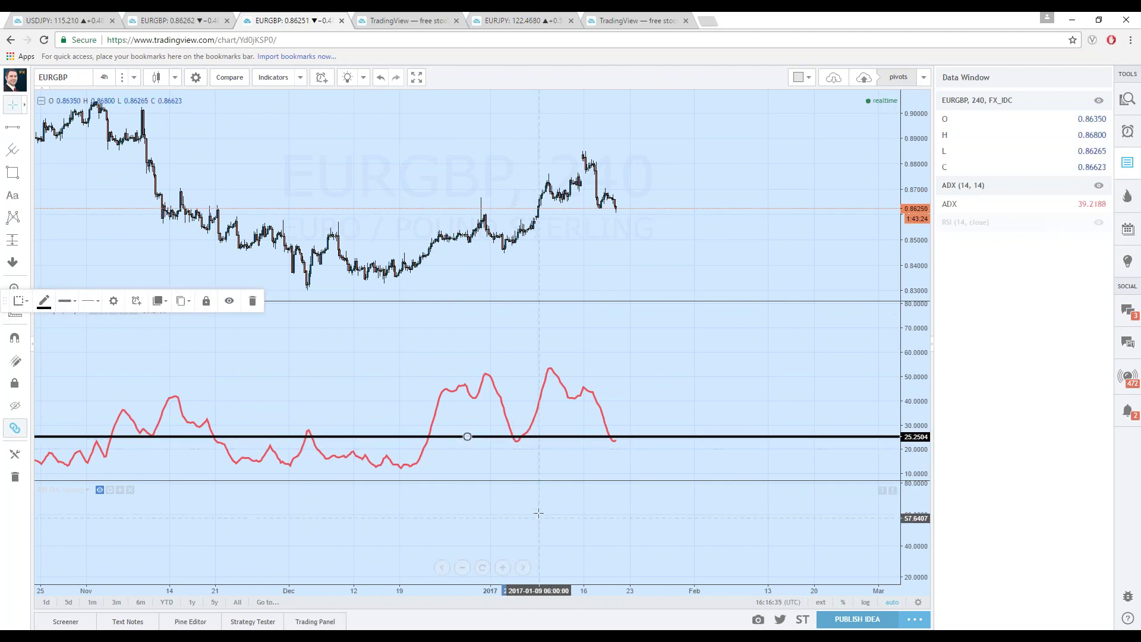
{"action": "right_click", "coordinate": [608, 441]}
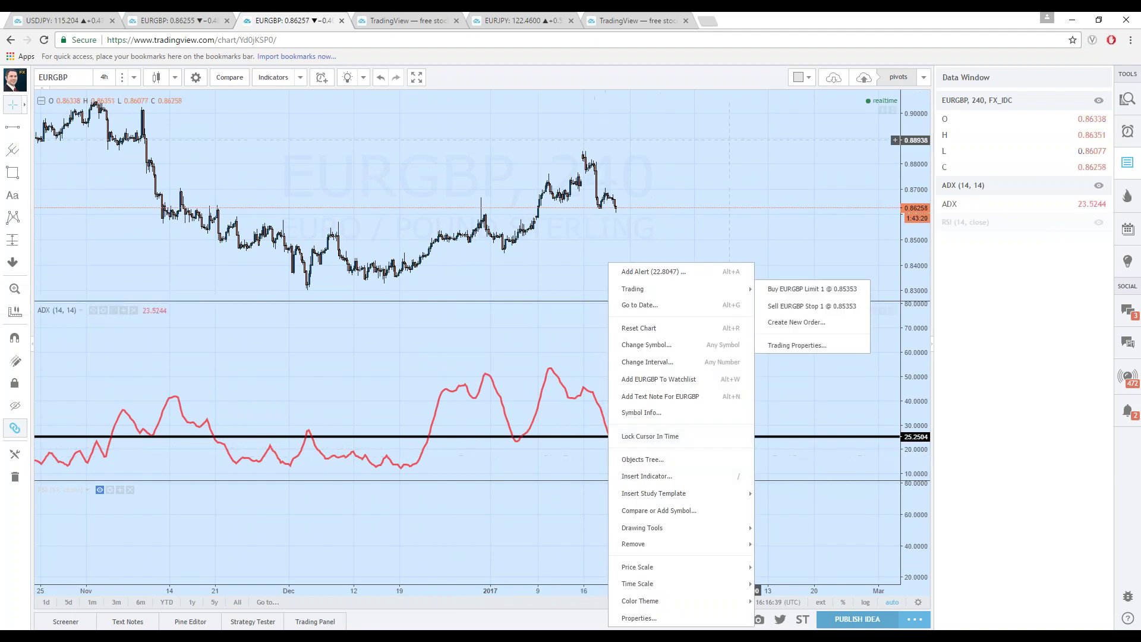
{"action": "left_click", "coordinate": [881, 333]}
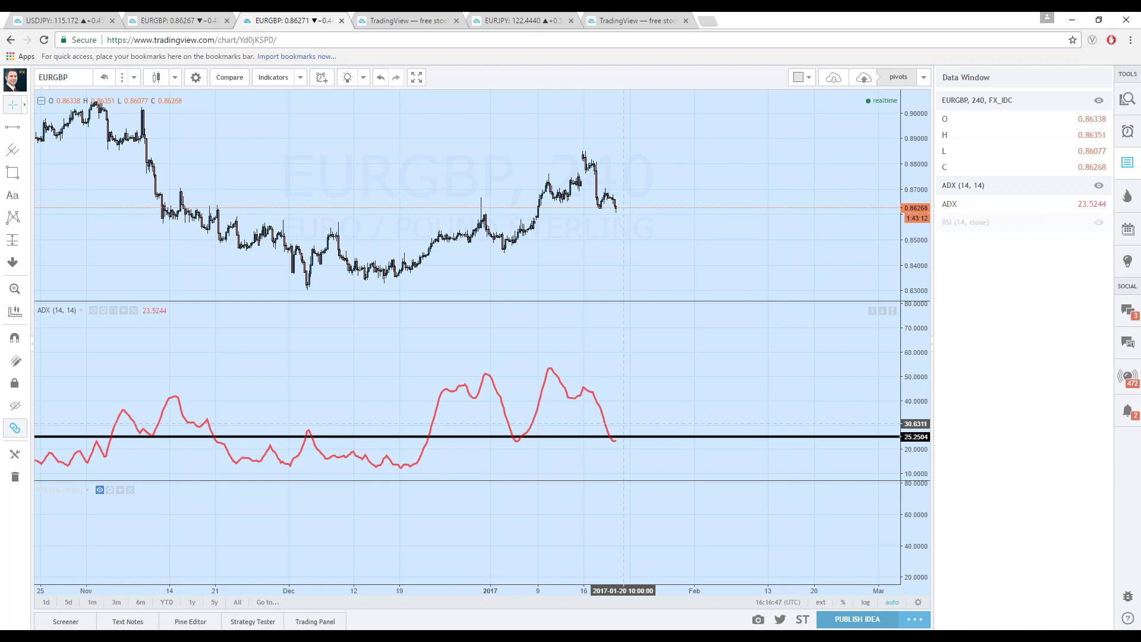
{"action": "scroll", "coordinate": [406, 221], "scroll_direction": "up", "scroll_amount": 3}
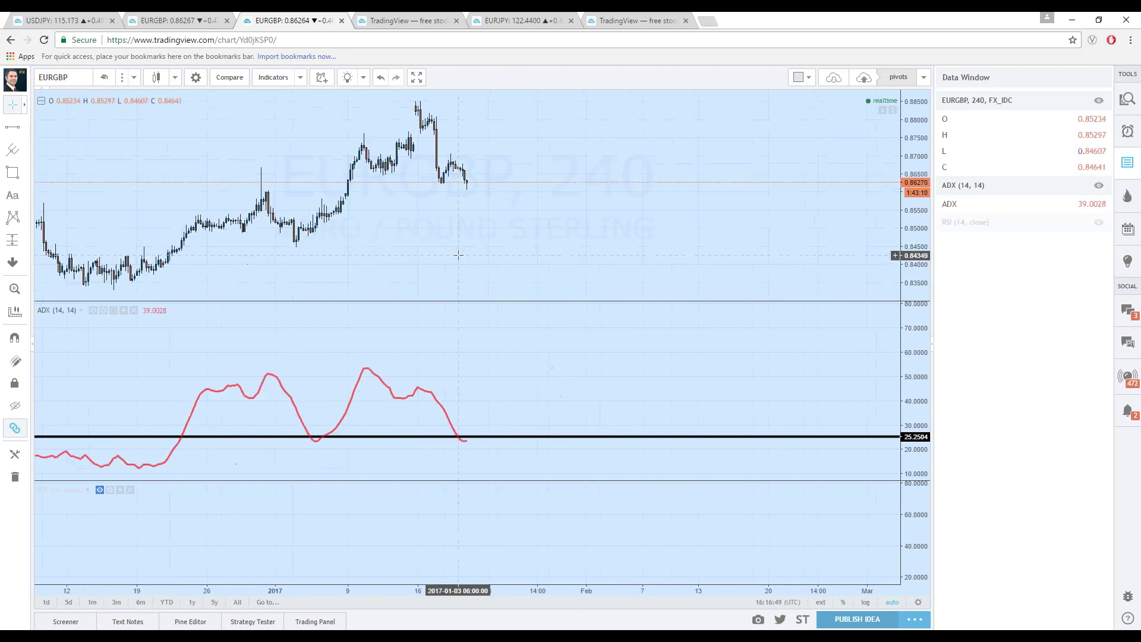
{"action": "scroll", "coordinate": [405, 220], "scroll_direction": "up", "scroll_amount": 2}
{"action": "scroll", "coordinate": [545, 188], "scroll_direction": "down", "scroll_amount": 1}
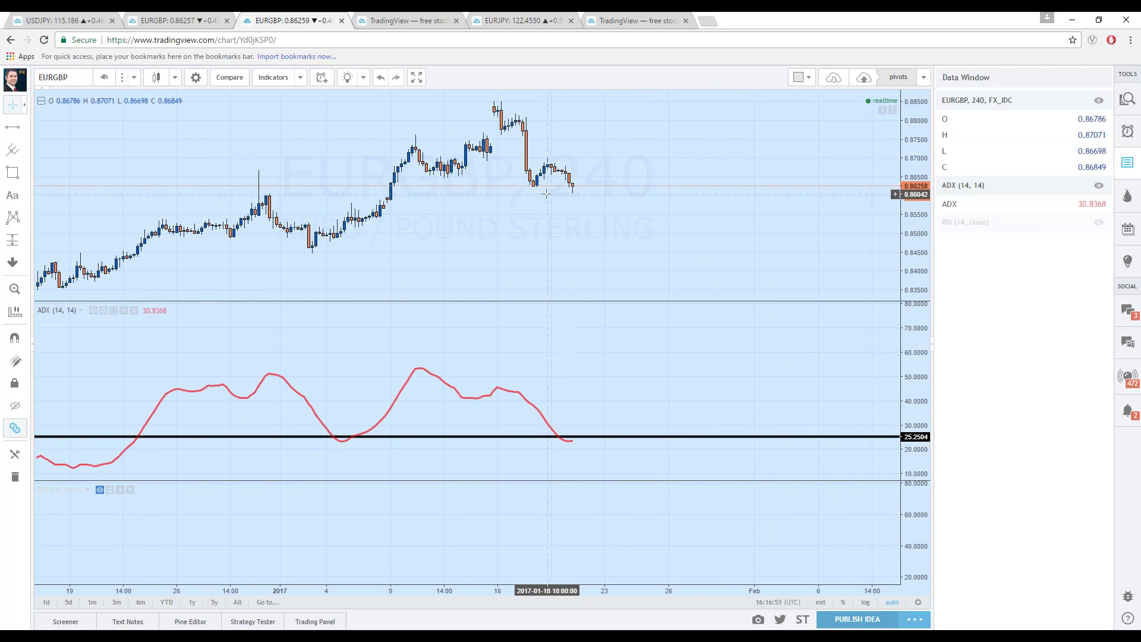
Draw a pink rectangle around the 17–20 January candles, from about 0.8606 to 0.8710.
{"action": "left_click", "coordinate": [13, 172]}
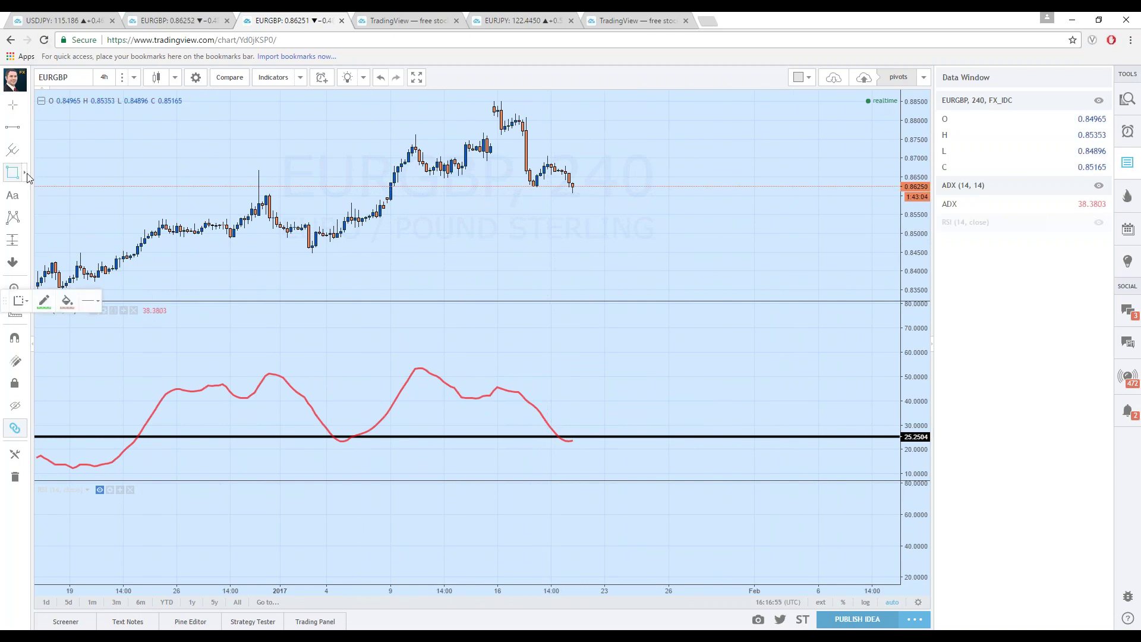
{"action": "left_click", "coordinate": [25, 173]}
{"action": "left_click", "coordinate": [74, 197]}
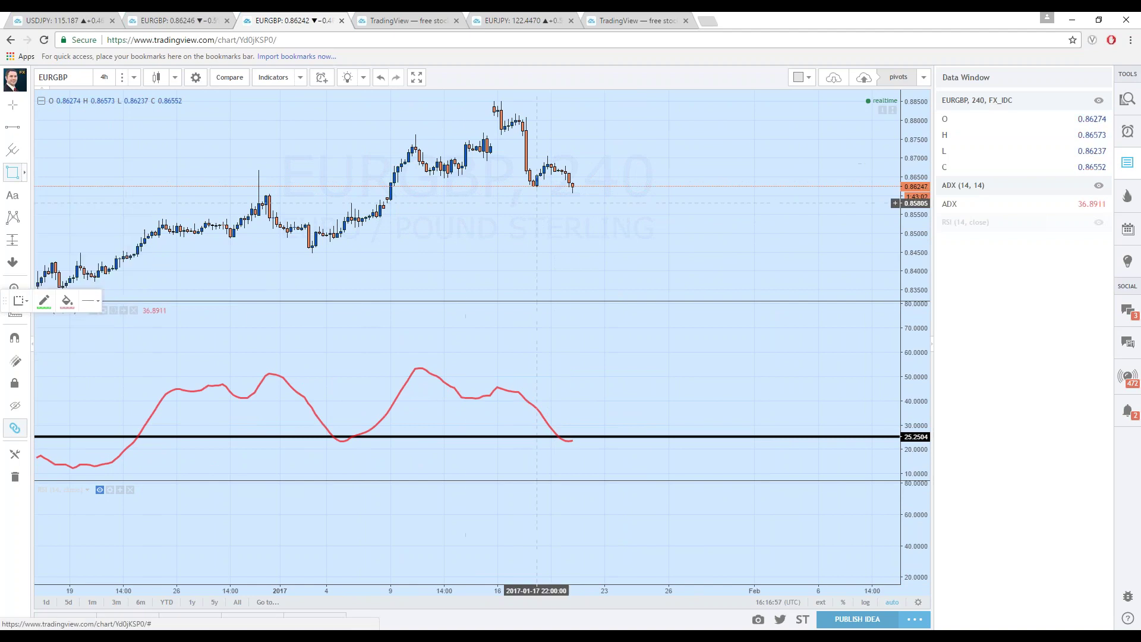
{"action": "left_click", "coordinate": [529, 154]}
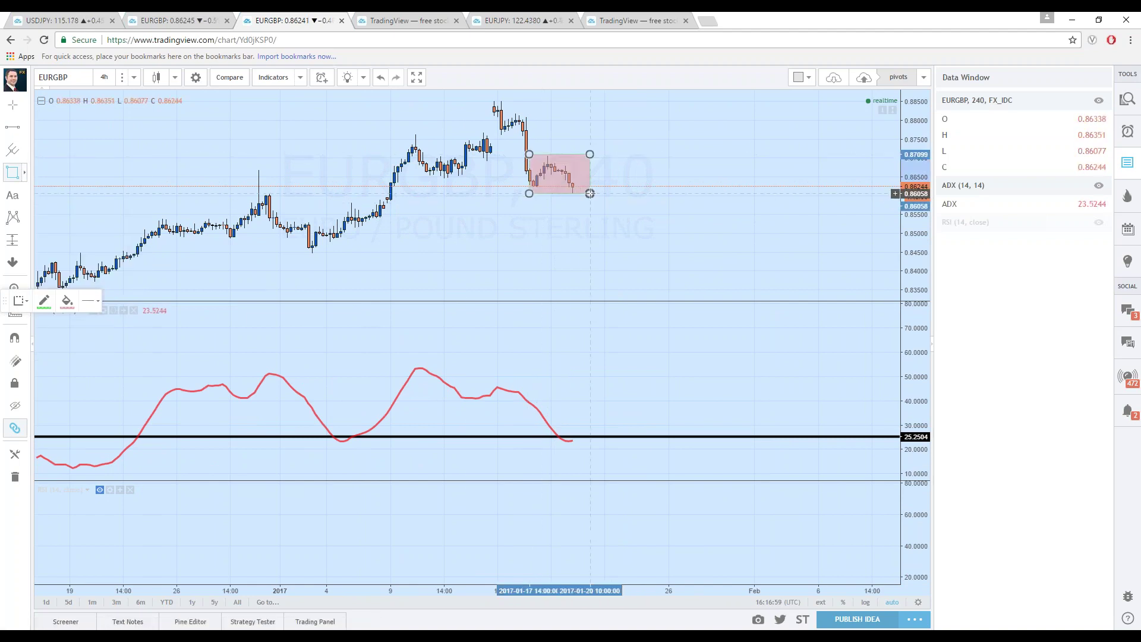
{"action": "left_click", "coordinate": [589, 194]}
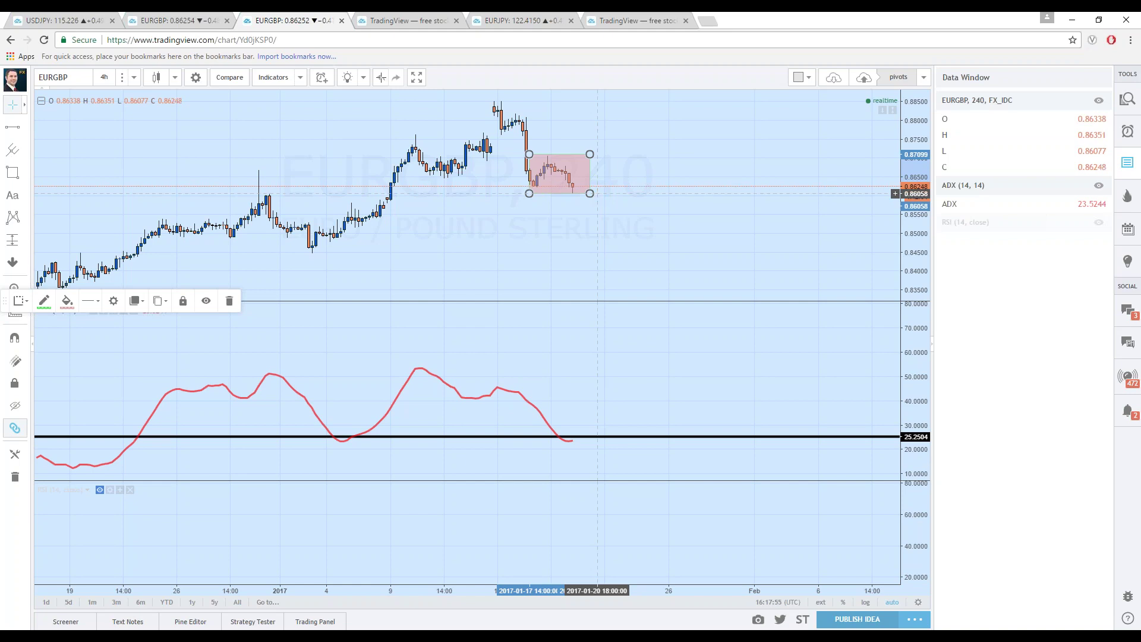
{"action": "left_click", "coordinate": [135, 77]}
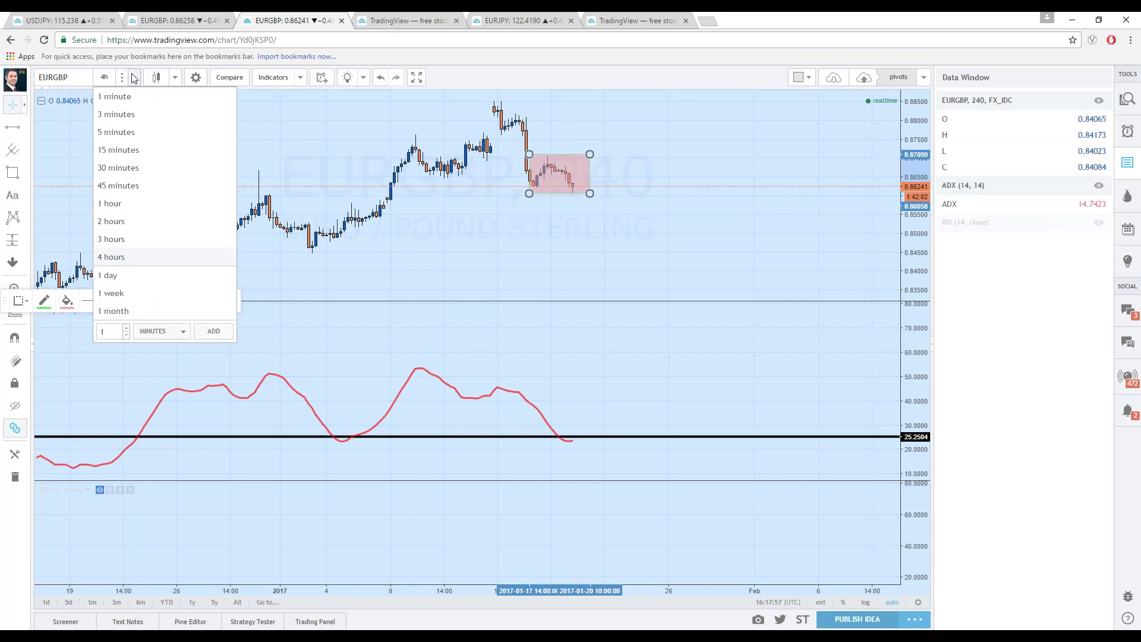
Put EURGBP on 1-minute bars and zoom through the 19 January candles.
{"action": "left_click", "coordinate": [119, 97]}
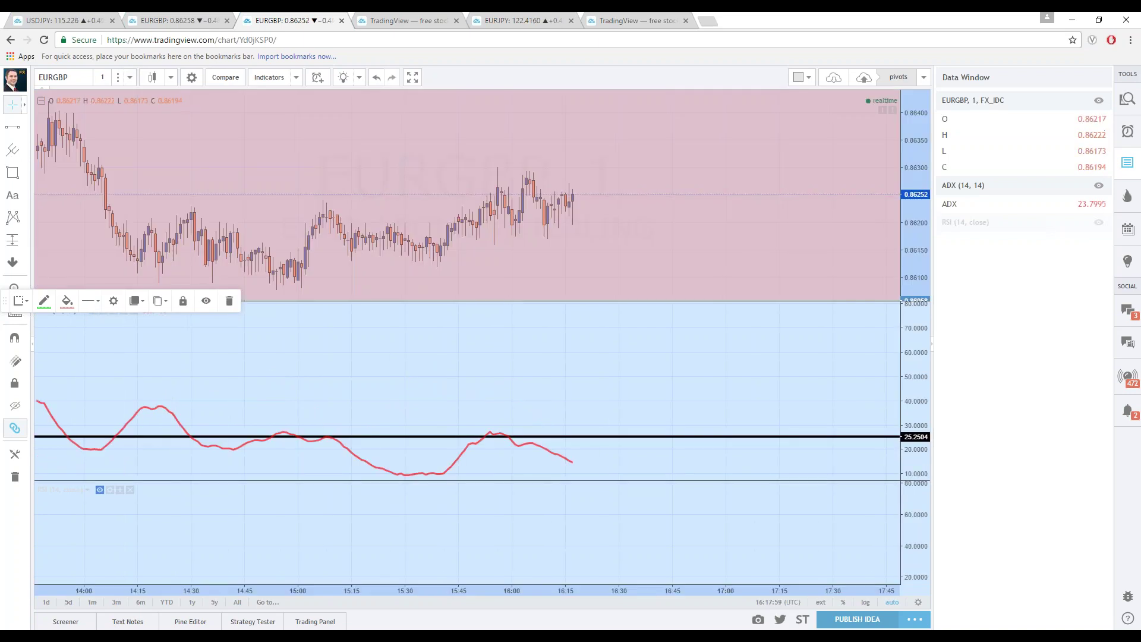
{"action": "scroll", "coordinate": [297, 446], "scroll_direction": "left", "scroll_amount": 10}
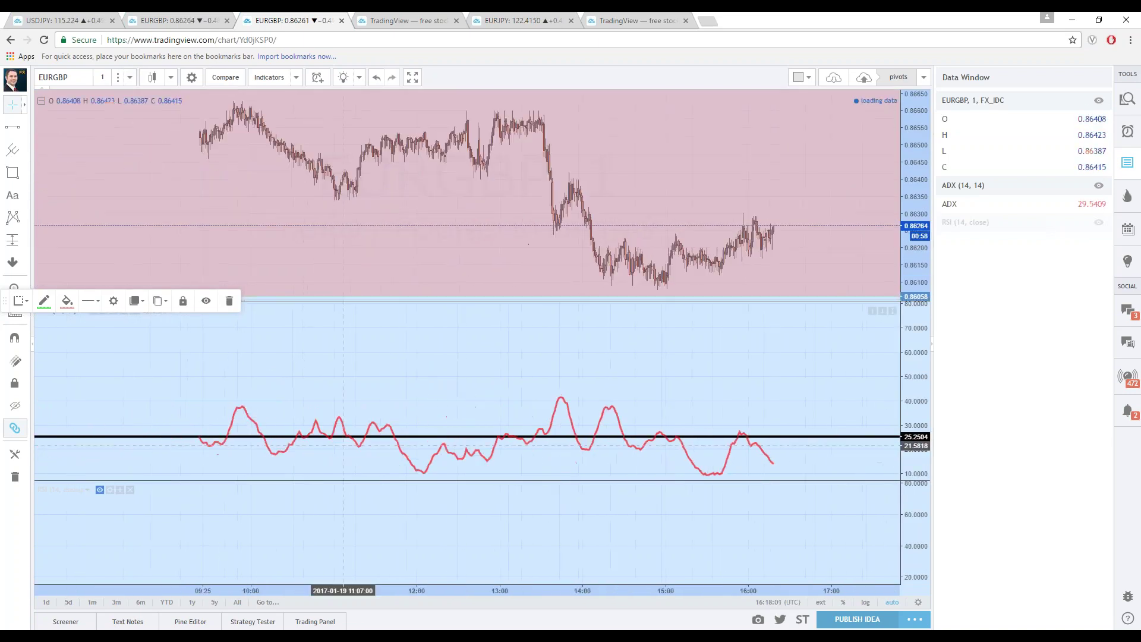
{"action": "scroll", "coordinate": [317, 446], "scroll_direction": "up", "scroll_amount": 2}
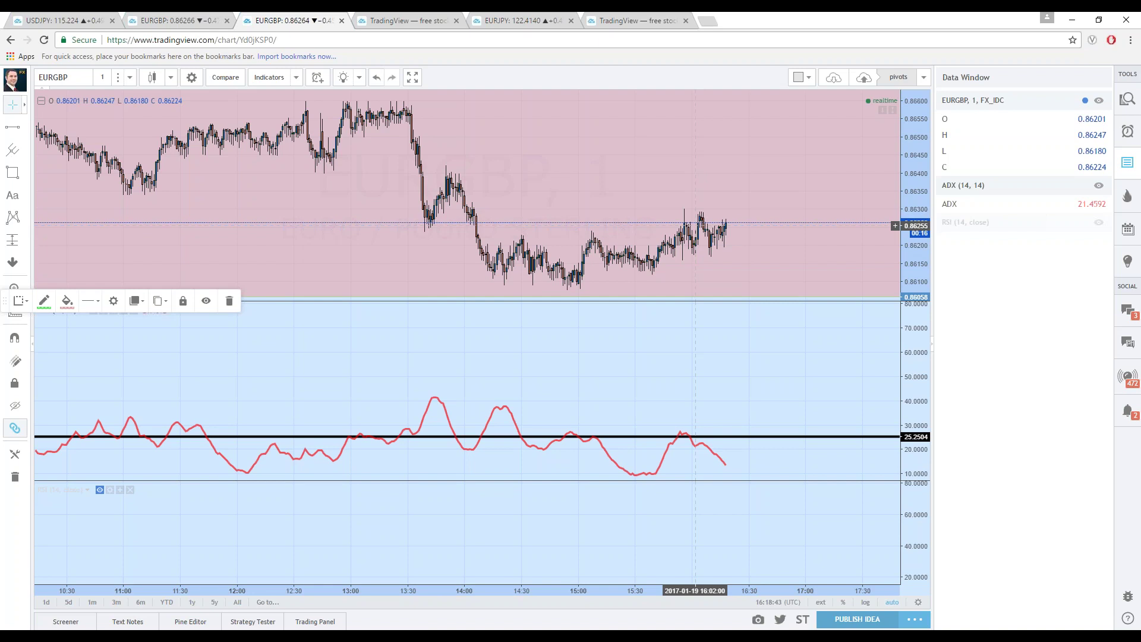
{"action": "scroll", "coordinate": [754, 237], "scroll_direction": "down", "scroll_amount": 3}
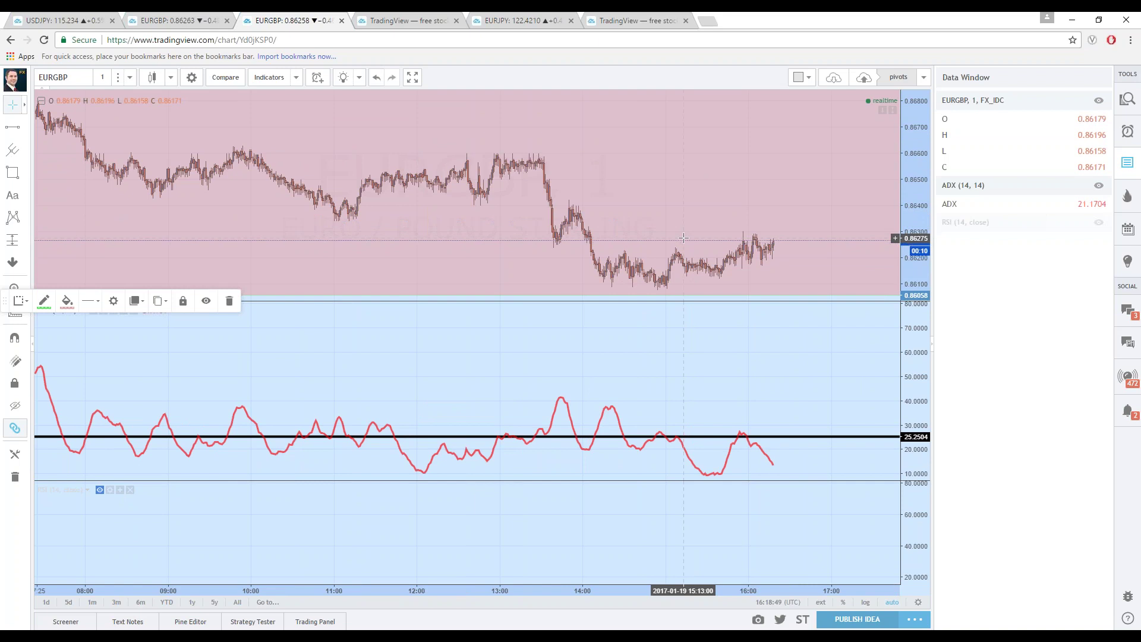
{"action": "left_click", "coordinate": [130, 77]}
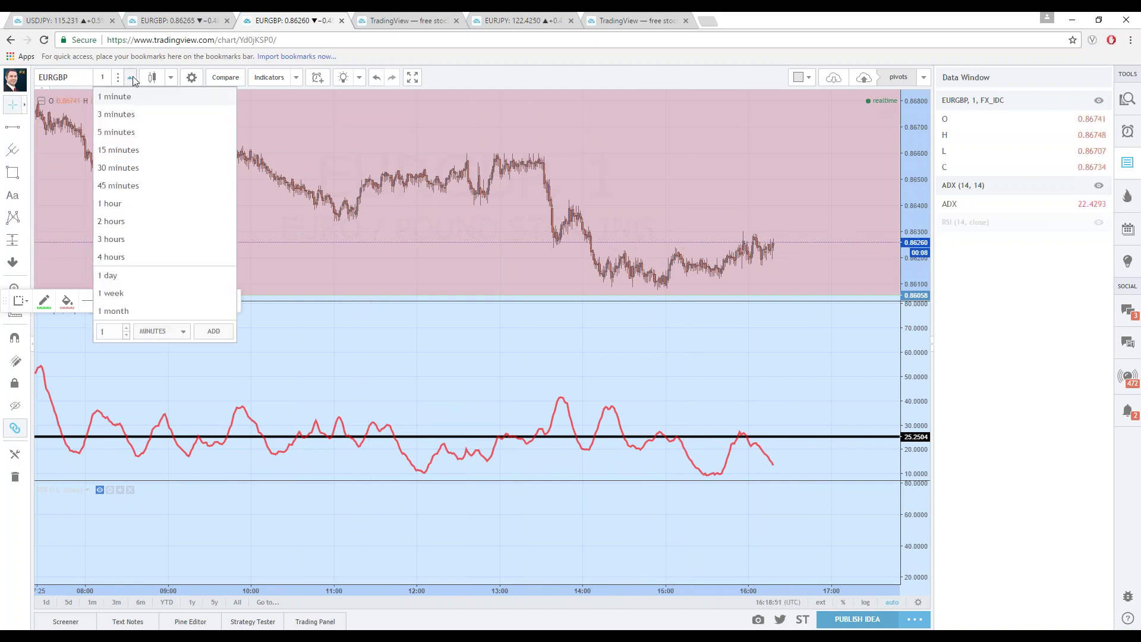
Show EURGBP on daily bars, then return it to 4-hour bars.
{"action": "left_click", "coordinate": [130, 278]}
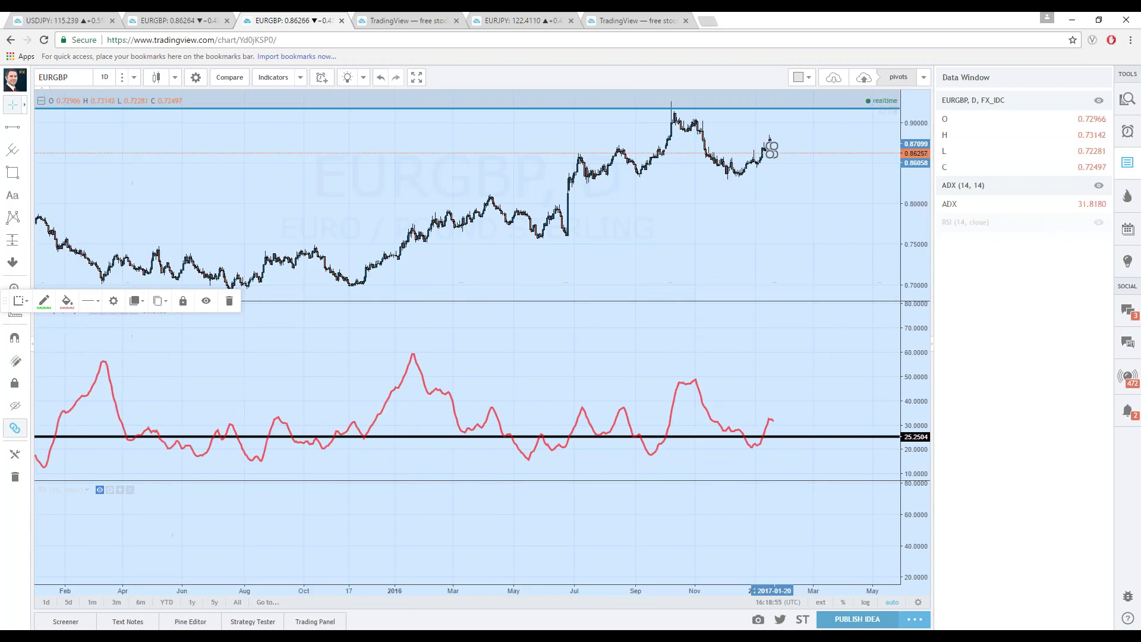
{"action": "left_click", "coordinate": [133, 77]}
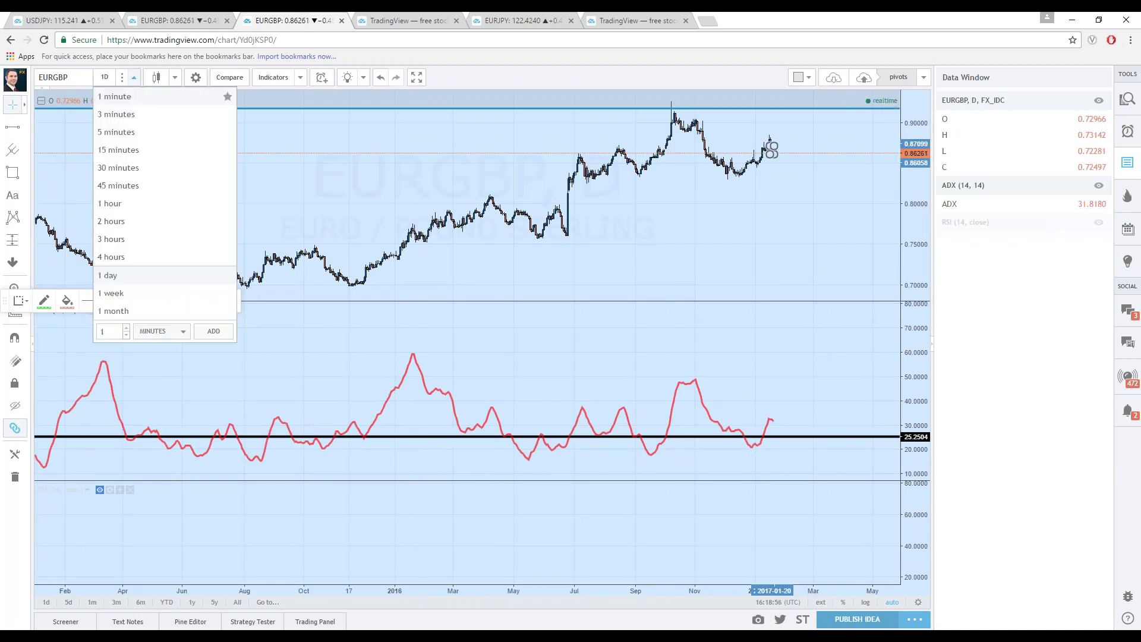
{"action": "left_click", "coordinate": [113, 261]}
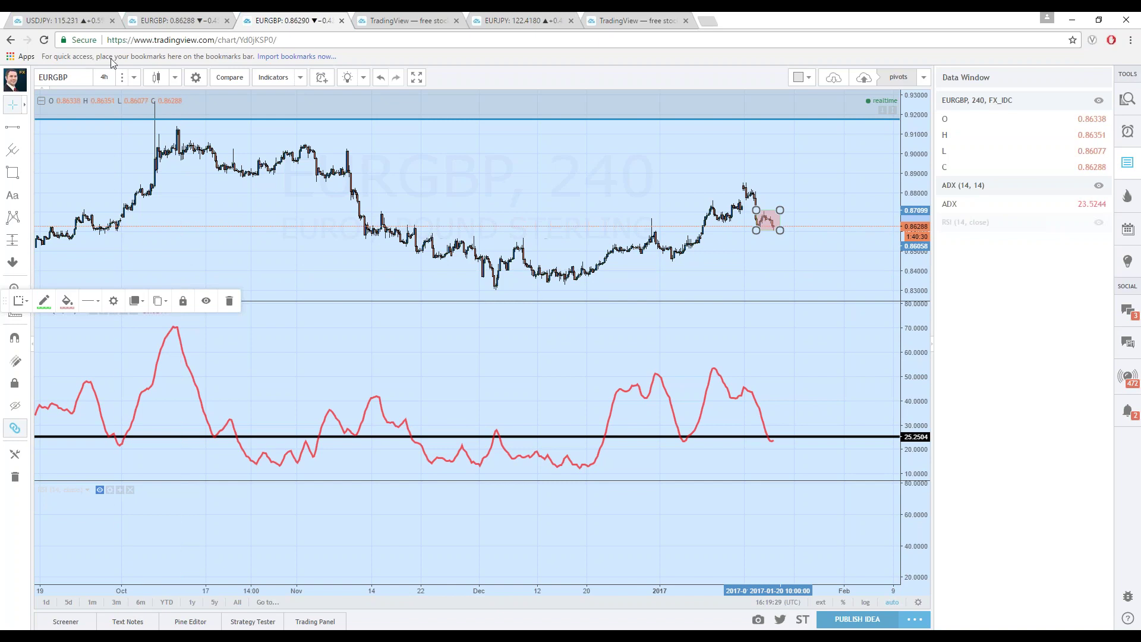
{"action": "left_click", "coordinate": [134, 77]}
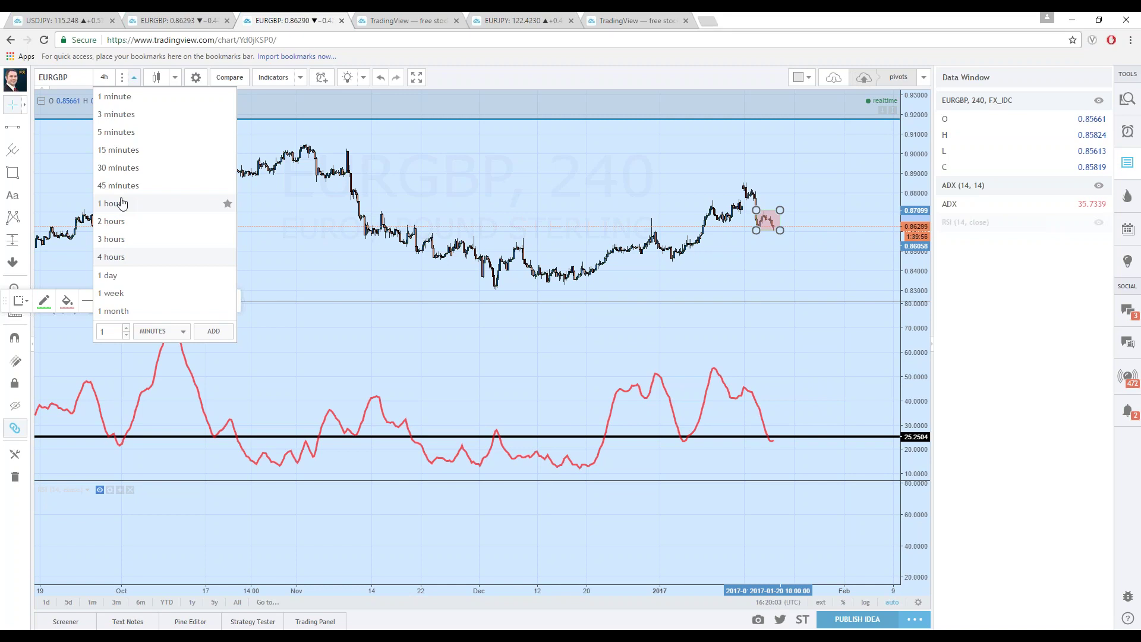
Keep 4-hour bars and glance at the USDJPY chart before returning to EURGBP.
{"action": "left_click", "coordinate": [558, 253]}
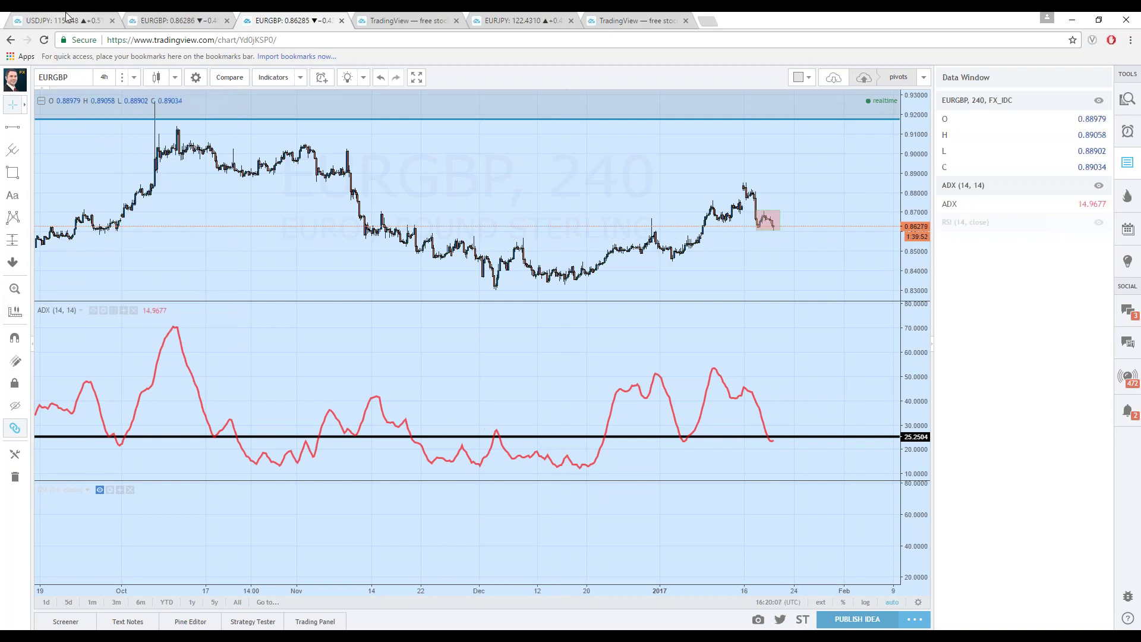
{"action": "left_click", "coordinate": [95, 18]}
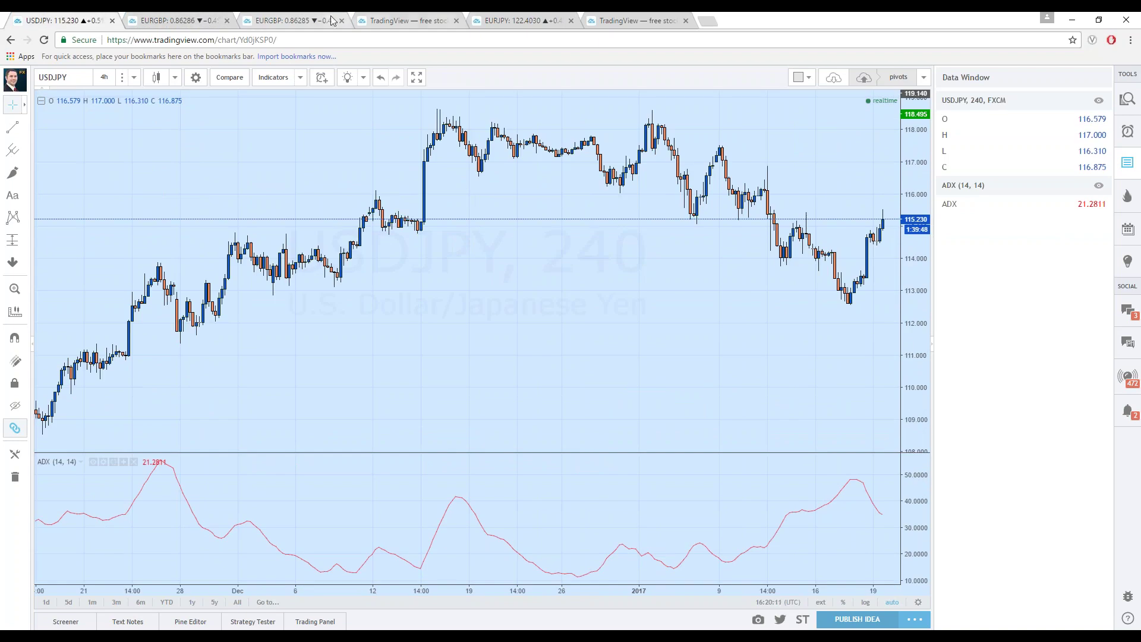
{"action": "left_click", "coordinate": [301, 18]}
Replace the chart's symbol with USDCAD on 4-hour bars and hide the ADX line.
{"action": "left_click", "coordinate": [70, 81]}
{"action": "type", "text": "USD"}
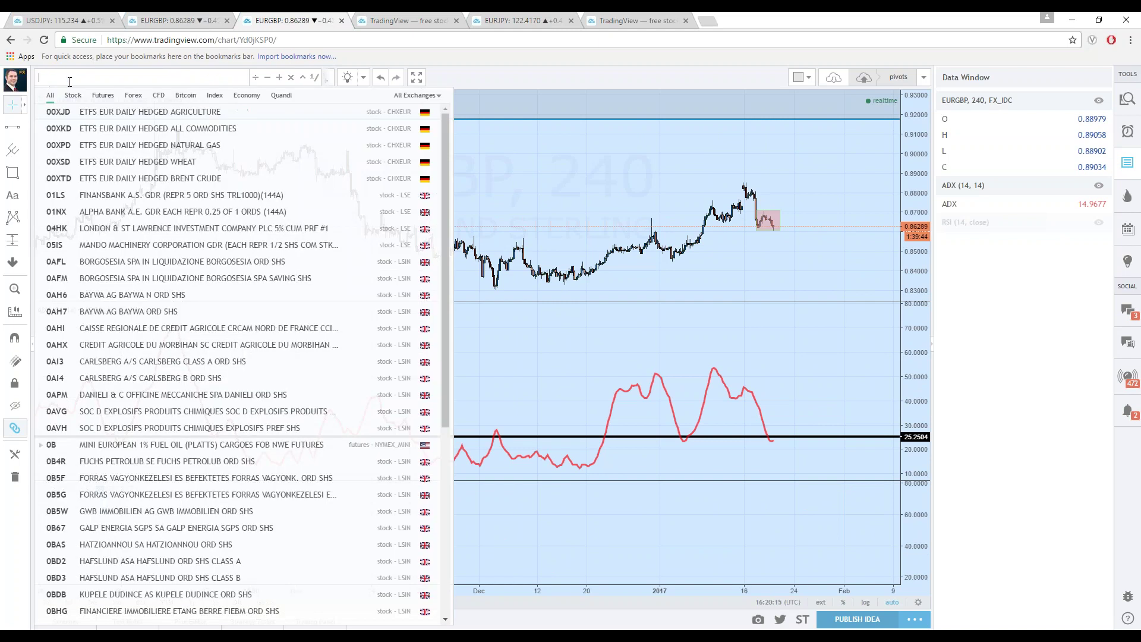
{"action": "type", "text": "CAD"}
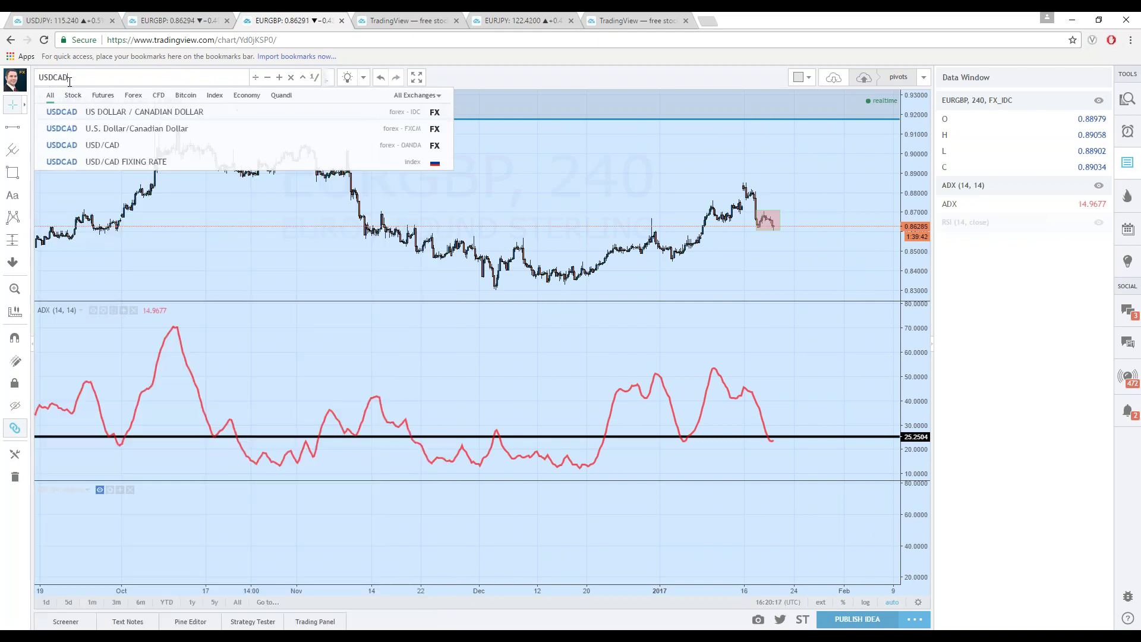
{"action": "left_click", "coordinate": [100, 113]}
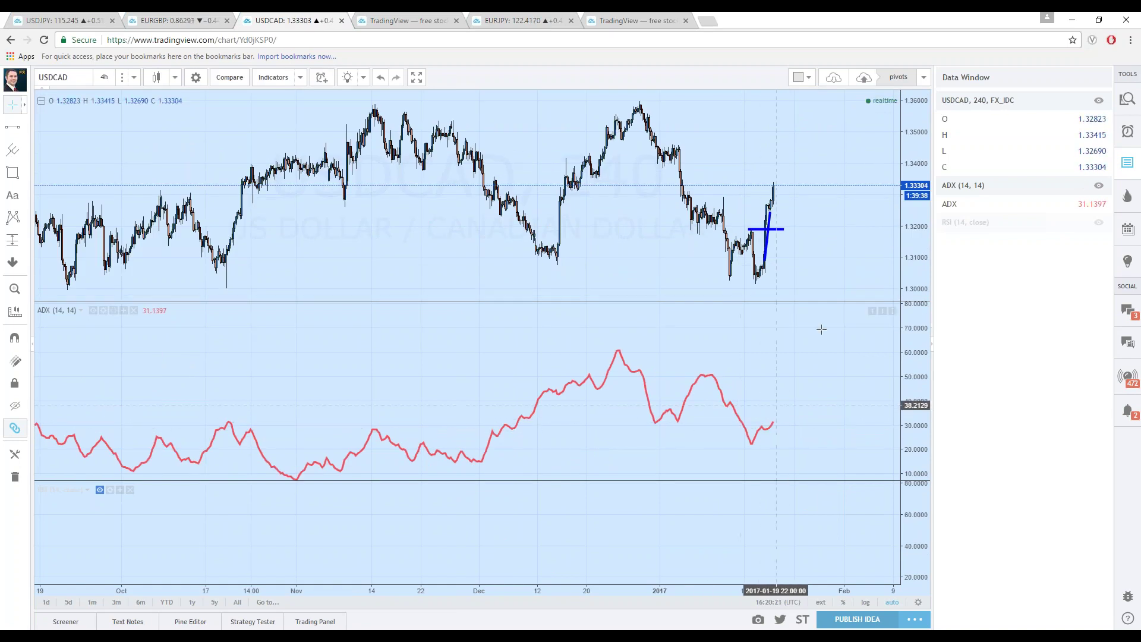
{"action": "scroll", "coordinate": [784, 386], "scroll_direction": "up", "scroll_amount": 1}
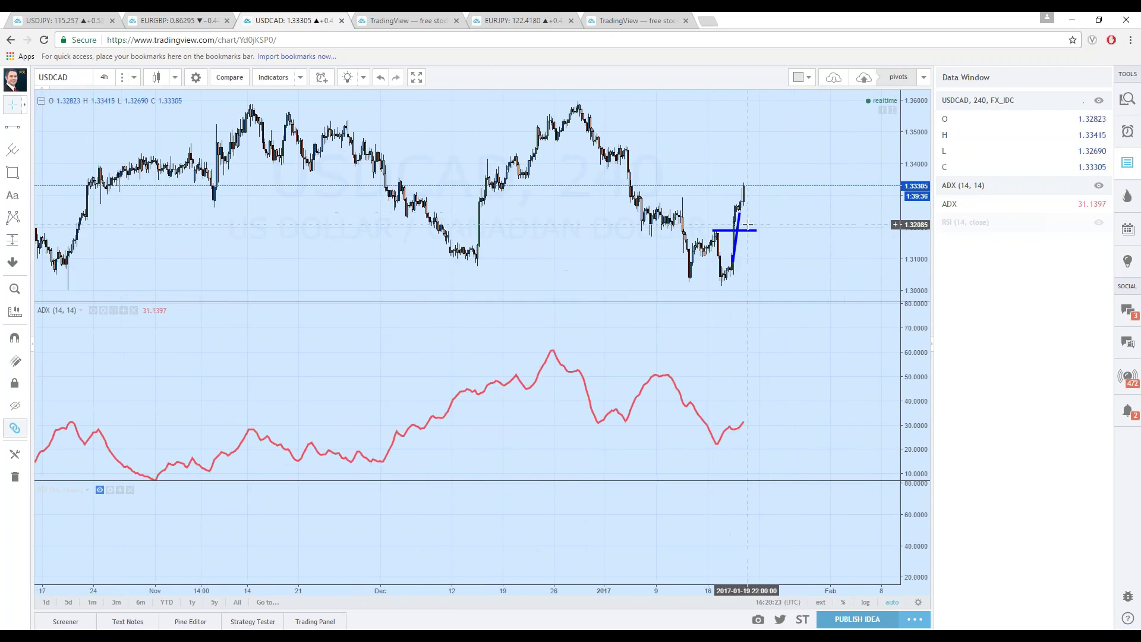
{"action": "scroll", "coordinate": [777, 226], "scroll_direction": "up", "scroll_amount": 1}
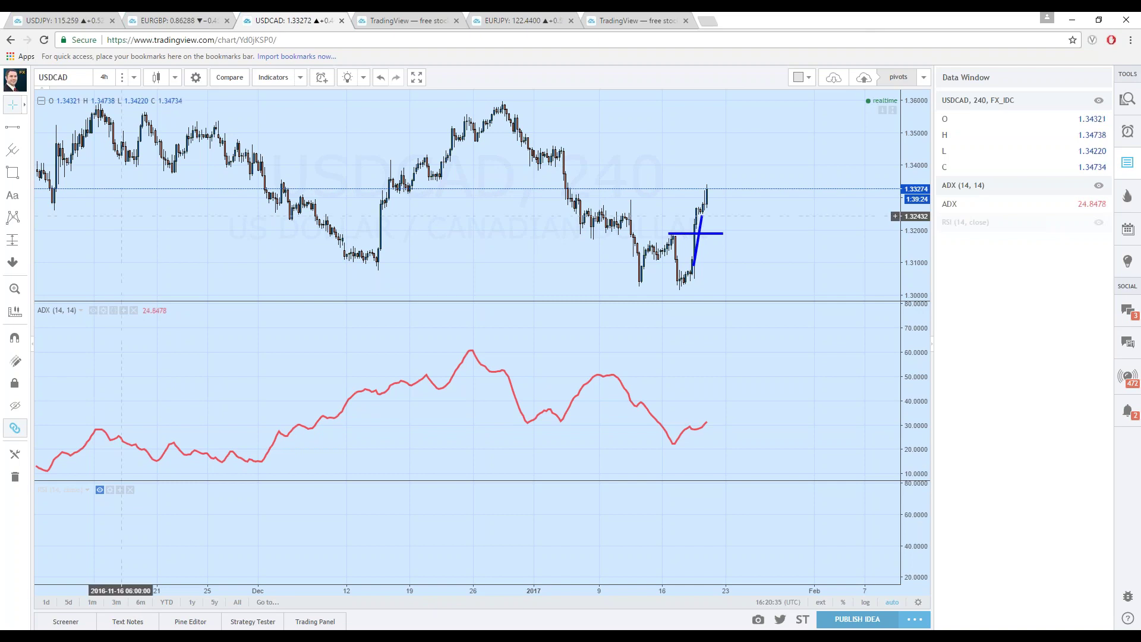
{"action": "left_click", "coordinate": [92, 311]}
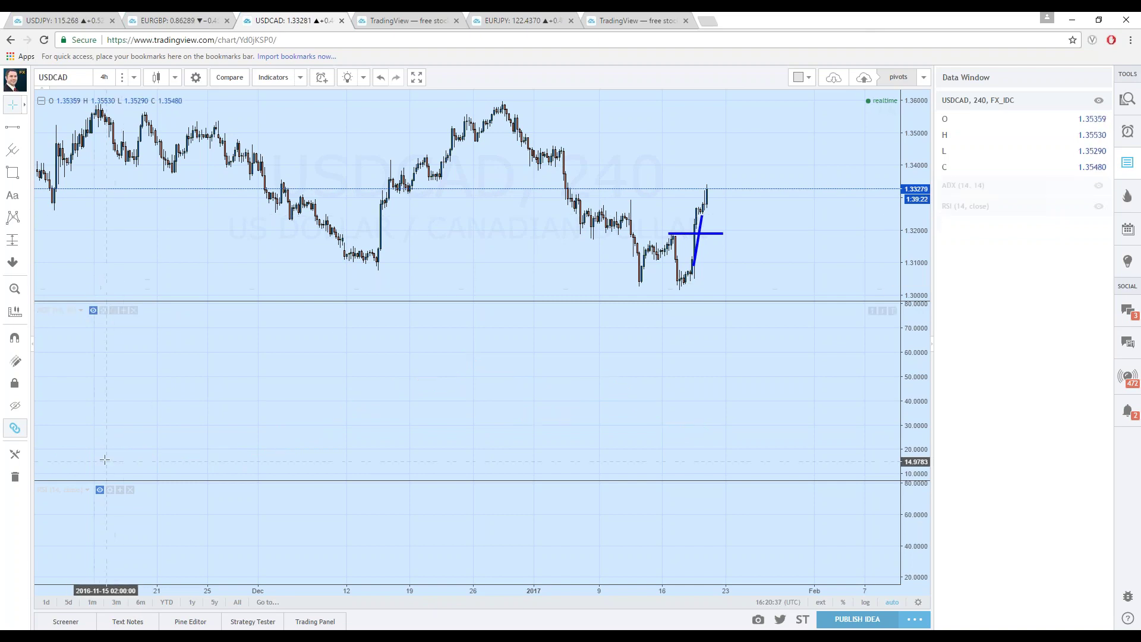
Enlarge the lower indicator pane and switch USDCAD to 1-hour bars.
{"action": "left_click_drag", "start_coordinate": [100, 480], "coordinate": [116, 371]}
{"action": "left_click", "coordinate": [133, 78]}
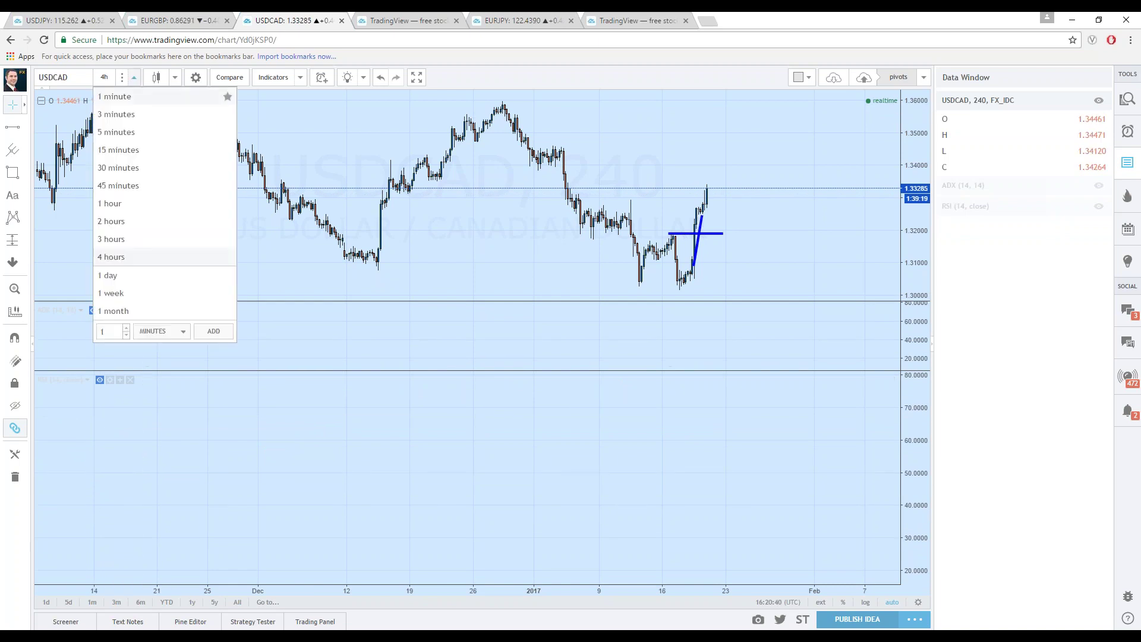
{"action": "left_click", "coordinate": [115, 204]}
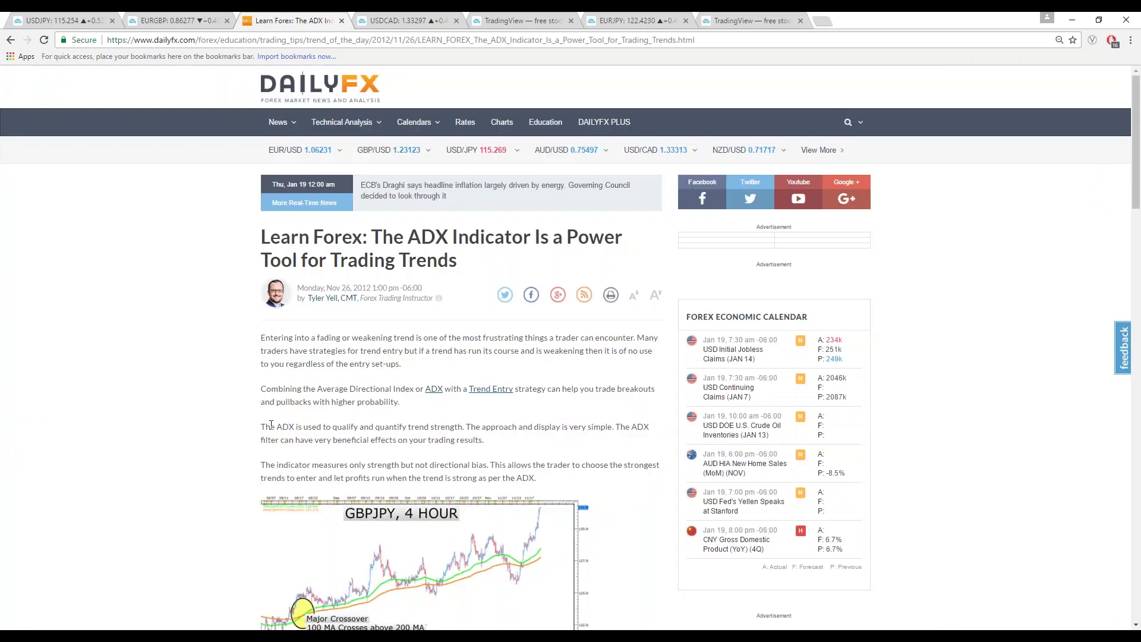
{"action": "scroll", "coordinate": [571, 351], "scroll_direction": "down", "scroll_amount": 2}
{"action": "scroll", "coordinate": [274, 434], "scroll_direction": "down", "scroll_amount": 4}
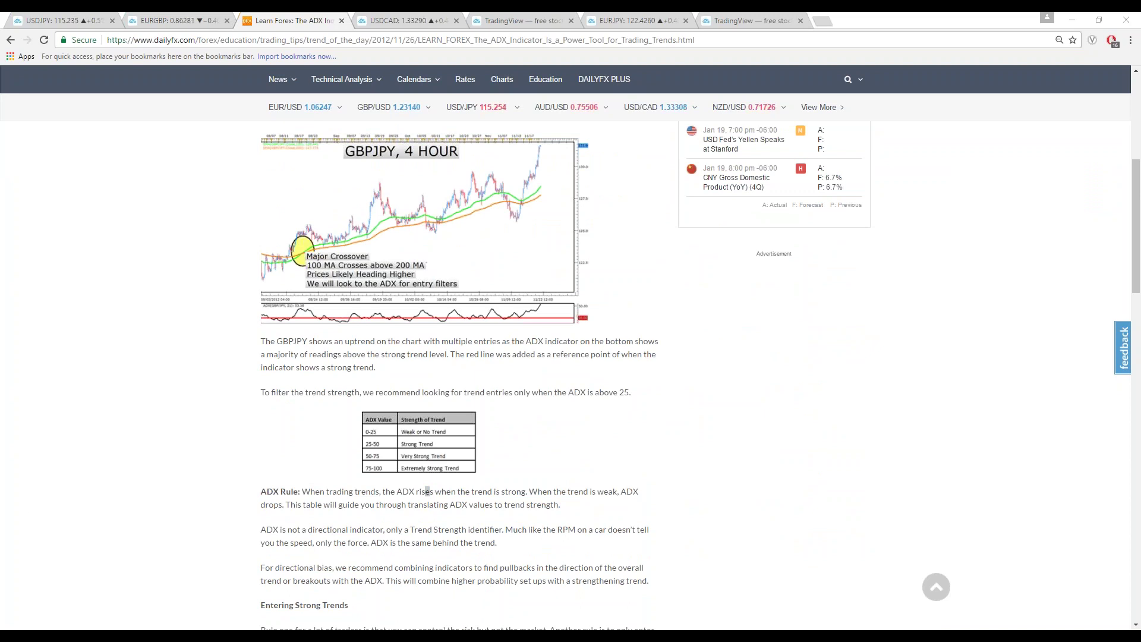
{"action": "scroll", "coordinate": [497, 501], "scroll_direction": "up", "scroll_amount": 7}
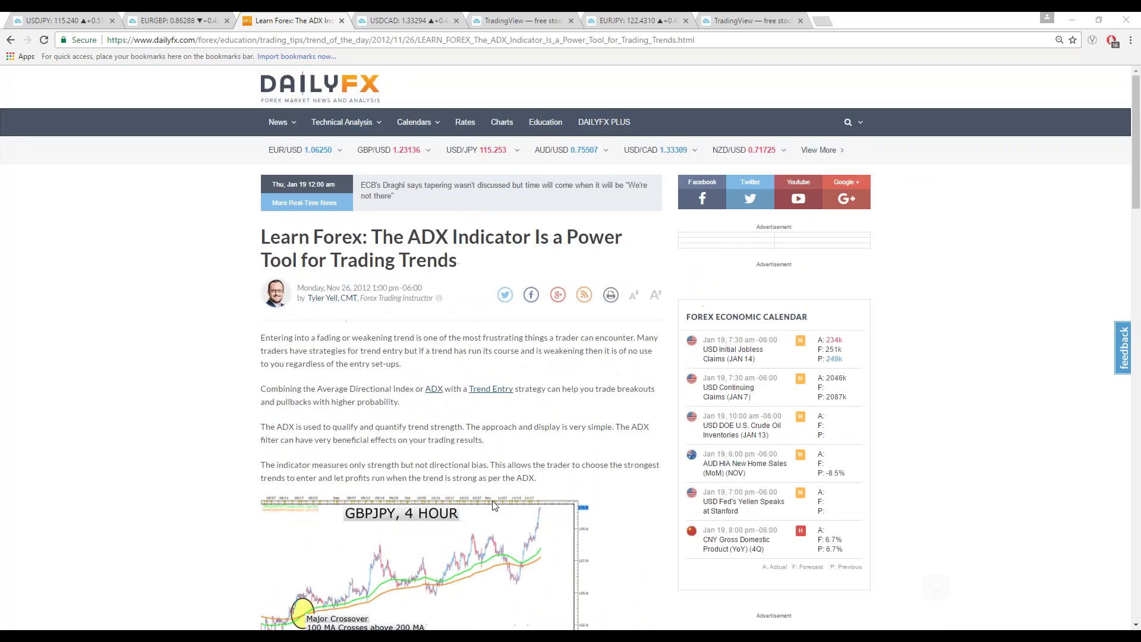
{"action": "scroll", "coordinate": [497, 501], "scroll_direction": "down", "scroll_amount": 6}
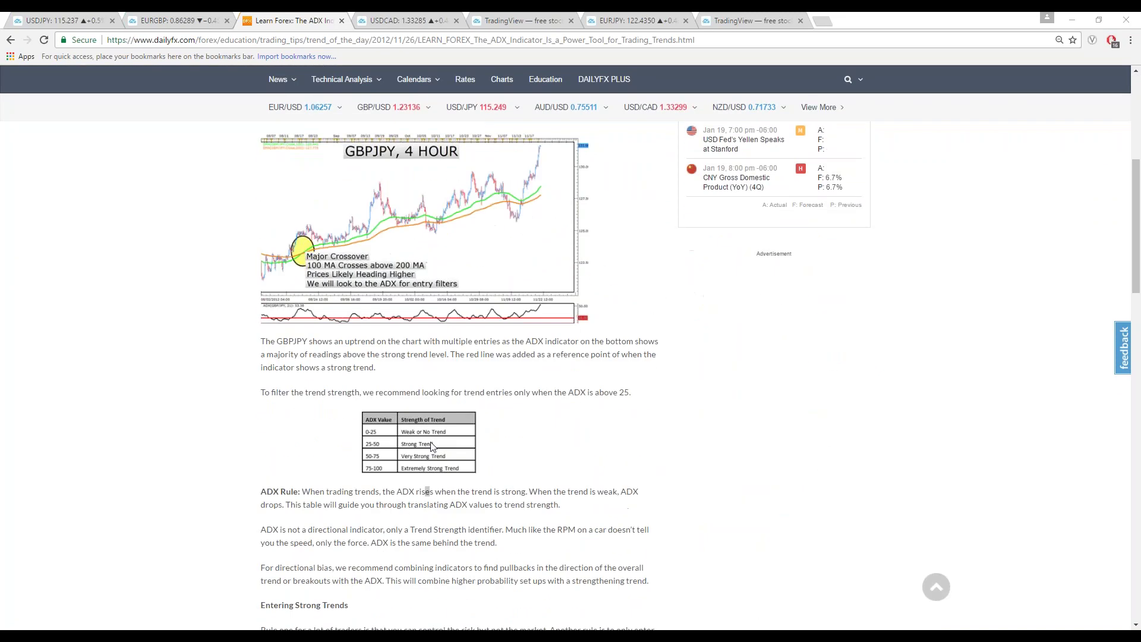
{"action": "scroll", "coordinate": [429, 314], "scroll_direction": "down", "scroll_amount": 2}
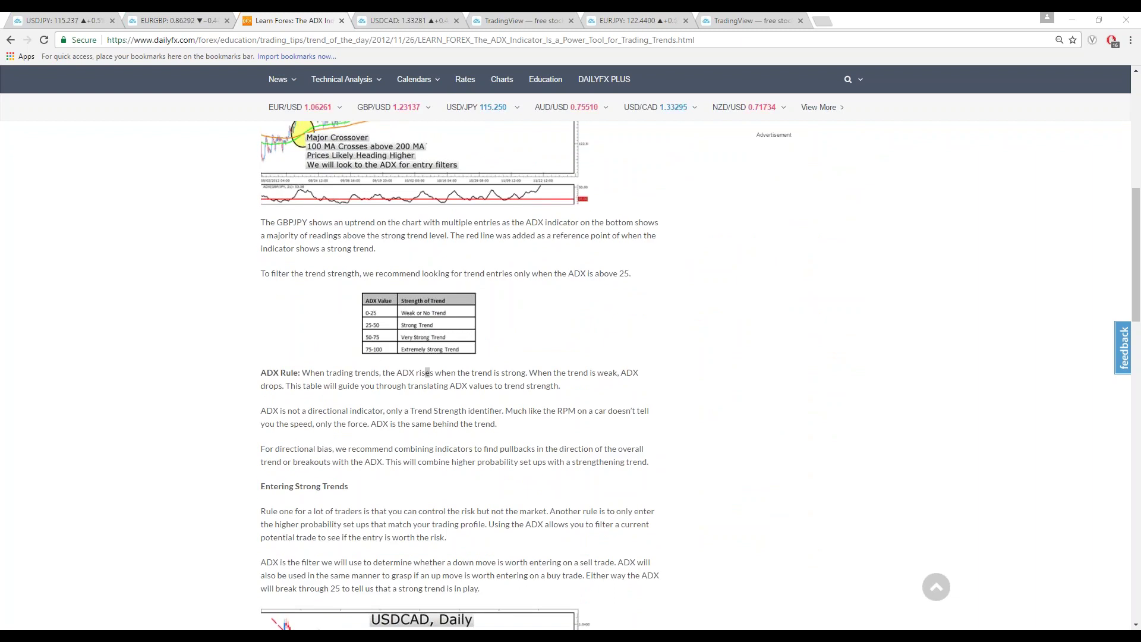
{"action": "scroll", "coordinate": [411, 352], "scroll_direction": "down", "scroll_amount": 5}
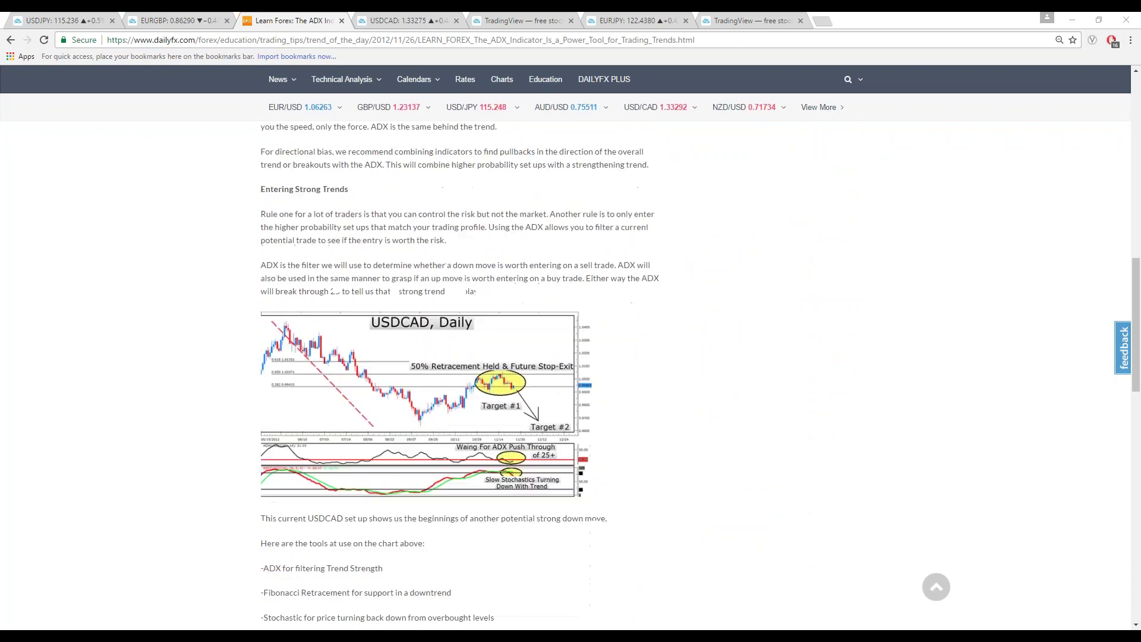
{"action": "scroll", "coordinate": [385, 515], "scroll_direction": "up", "scroll_amount": 1}
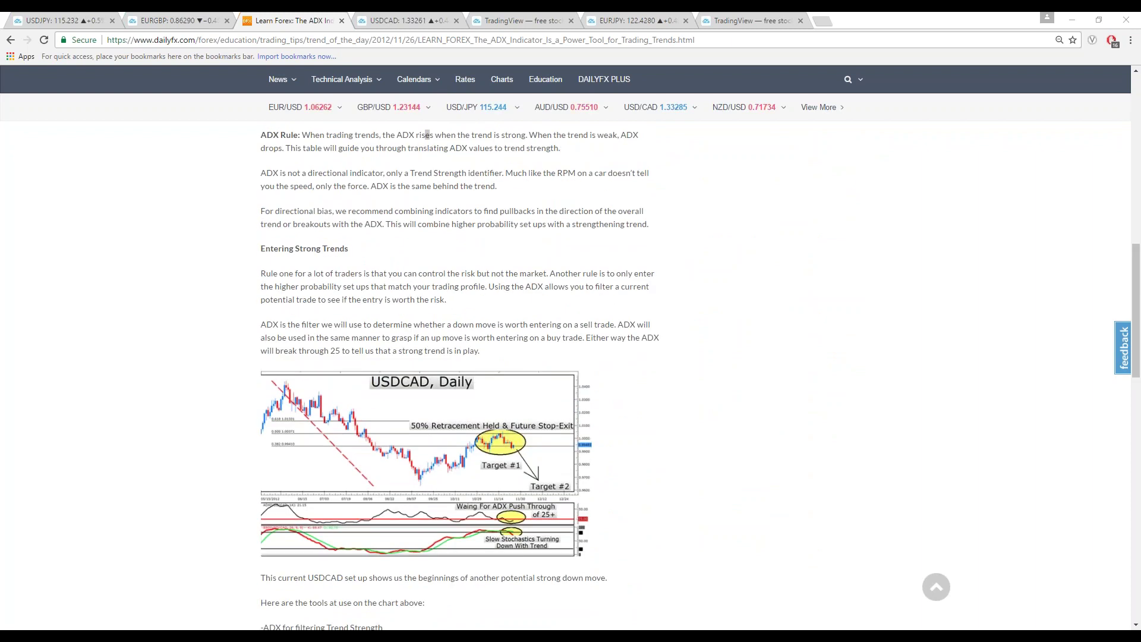
{"action": "left_click", "coordinate": [402, 21]}
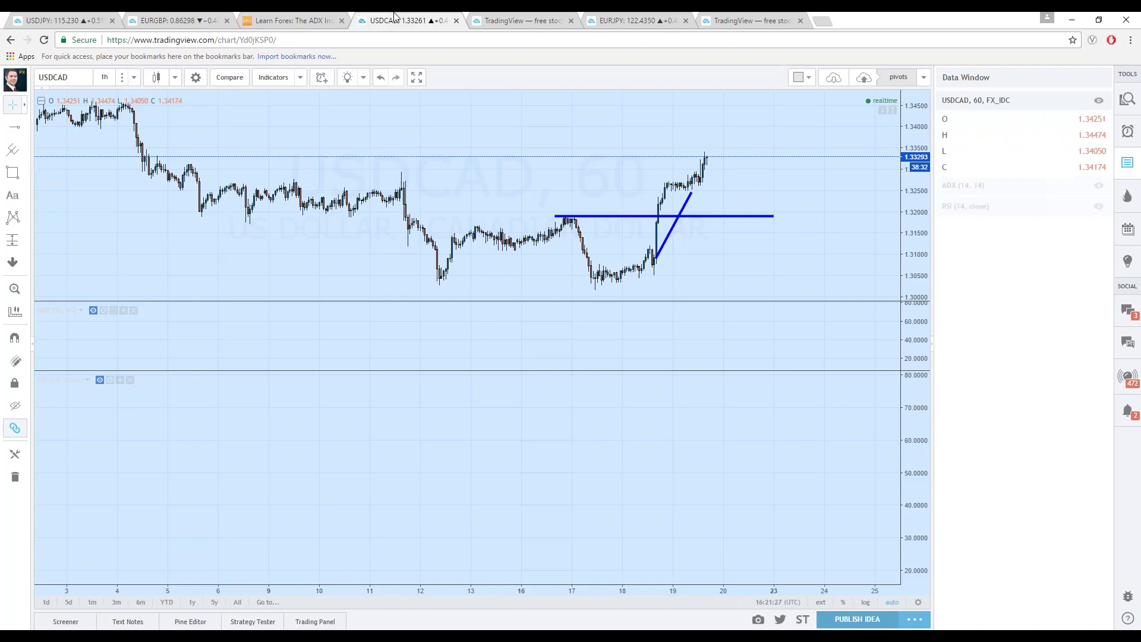
Unhide the RSI (14, close) pane beneath the USDCAD 1-hour candles.
{"action": "left_click", "coordinate": [100, 380]}
{"action": "scroll", "coordinate": [362, 497], "scroll_direction": "up", "scroll_amount": 1}
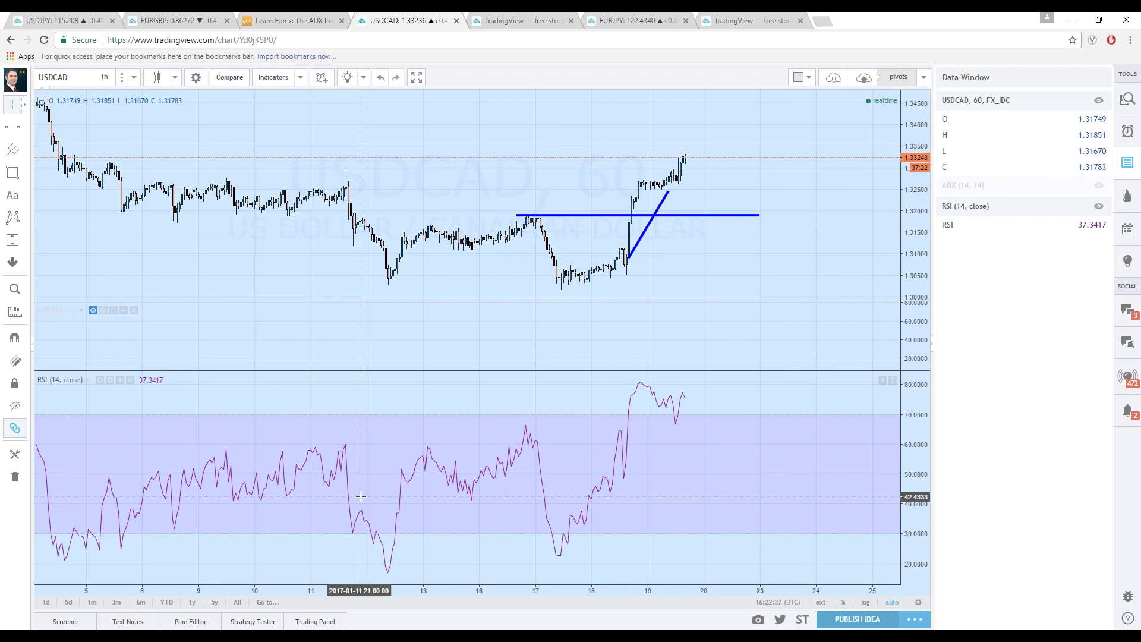
Draw horizontal lines in the RSI pane at 29.48 and 70.12.
{"action": "left_click", "coordinate": [24, 127]}
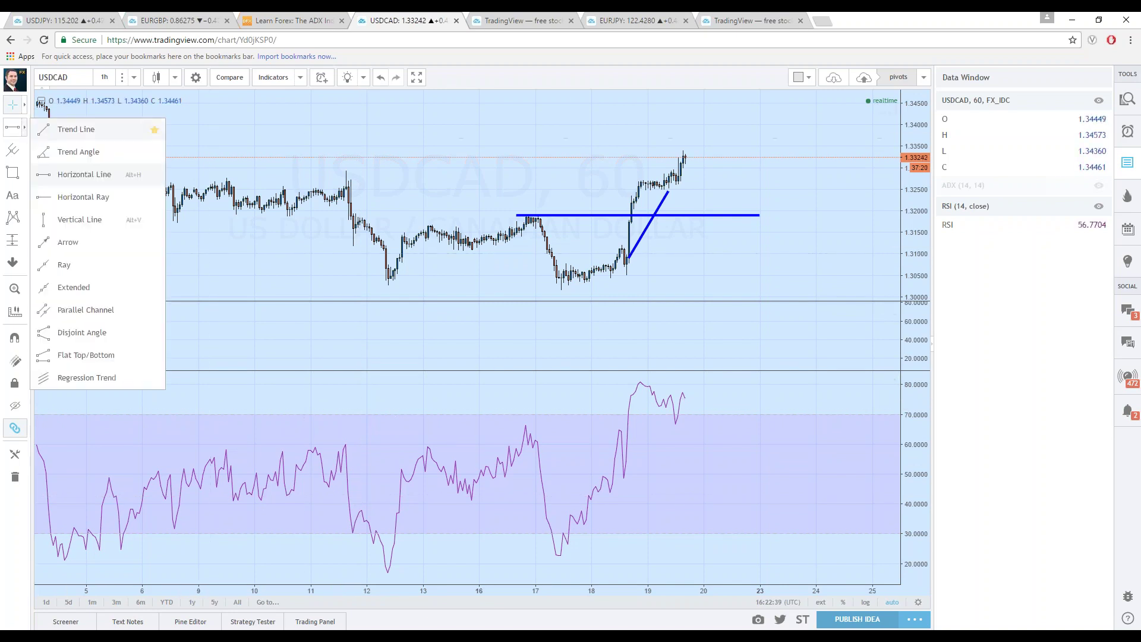
{"action": "left_click", "coordinate": [89, 174]}
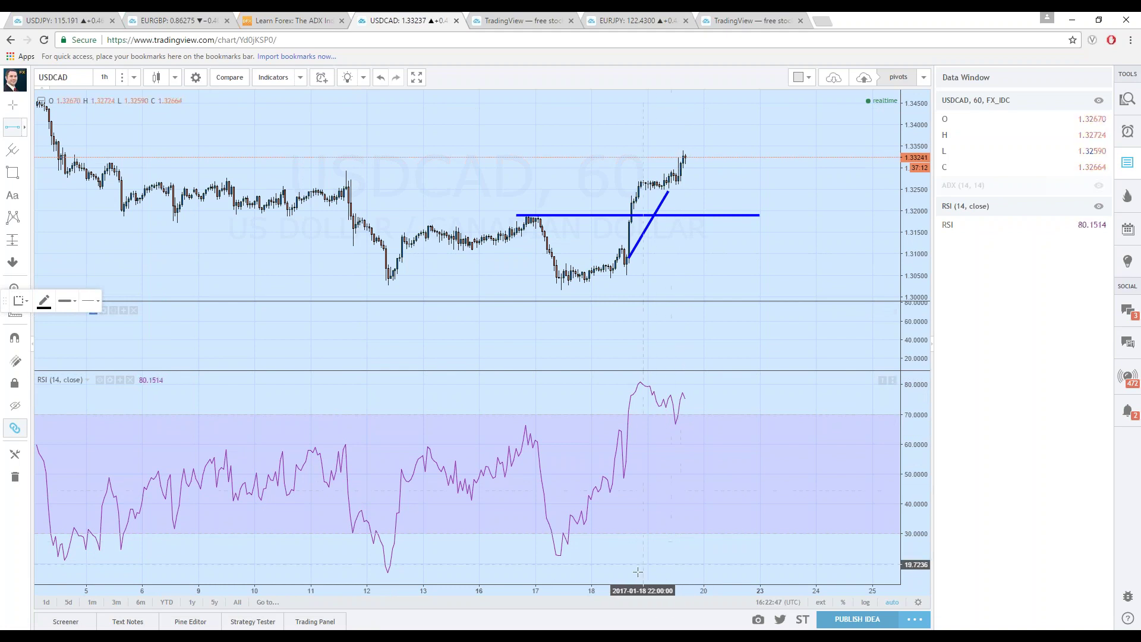
{"action": "left_click", "coordinate": [588, 535]}
{"action": "left_click", "coordinate": [13, 126]}
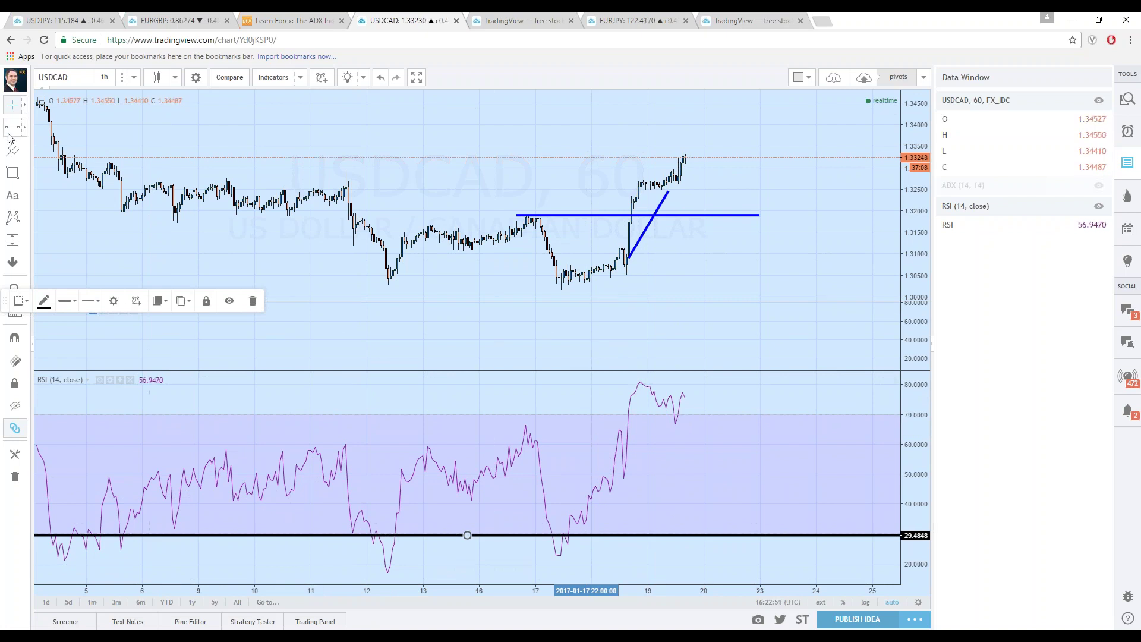
{"action": "left_click", "coordinate": [447, 414]}
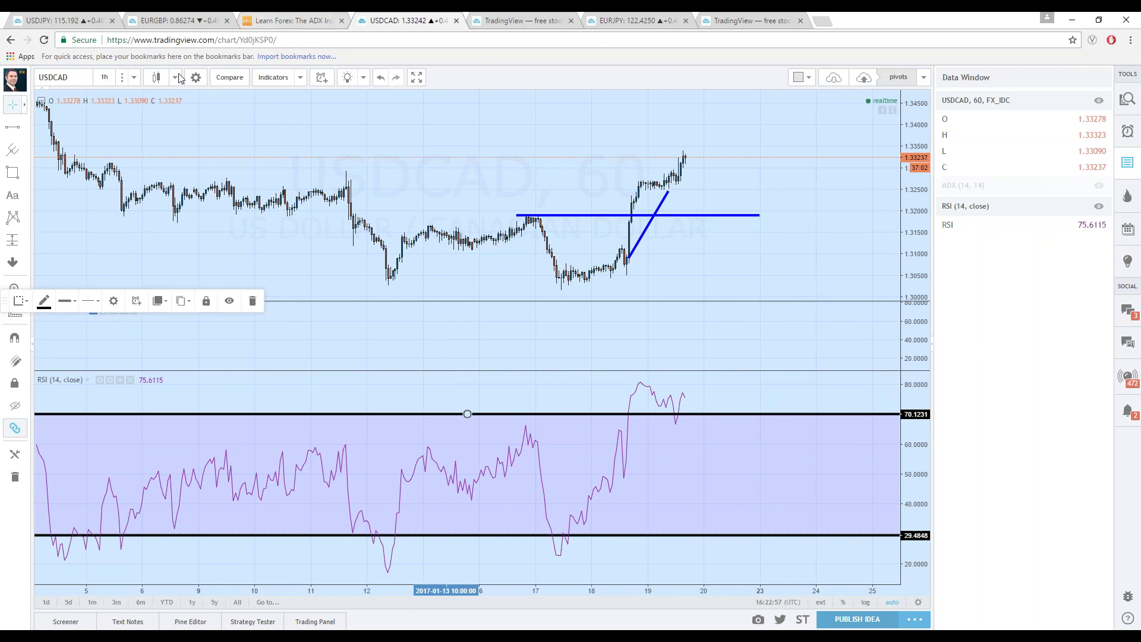
{"action": "left_click", "coordinate": [13, 196]}
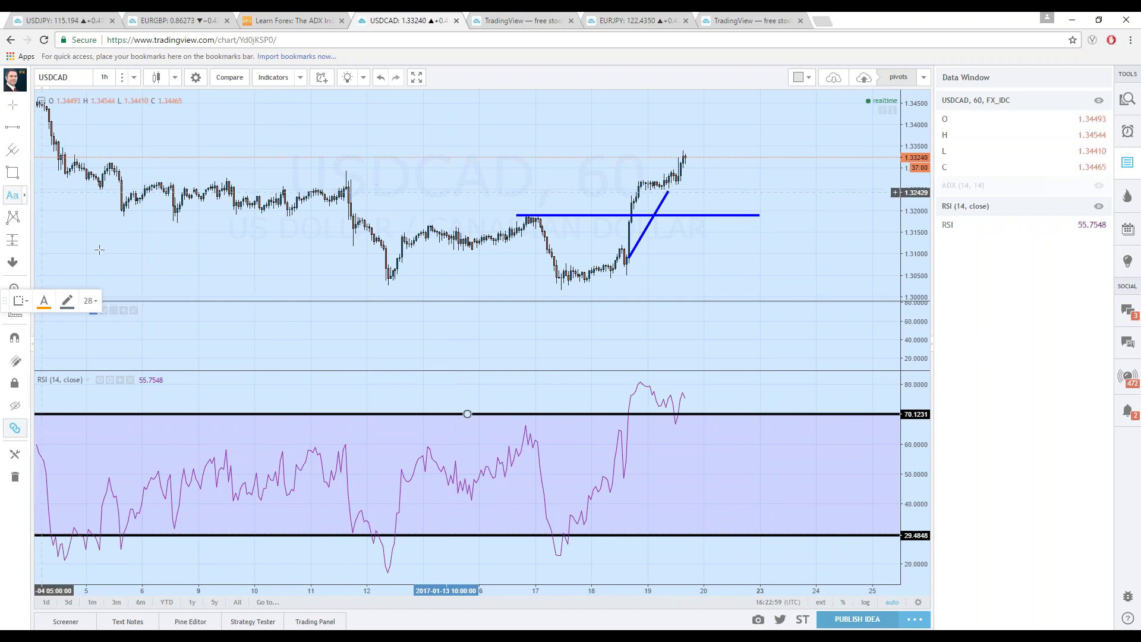
Add 'Overbought' text by the 70 line and 'Oversold' by the 30 line, moving Overbought above its line.
{"action": "left_click", "coordinate": [450, 402]}
{"action": "type", "text": "Overbought"}
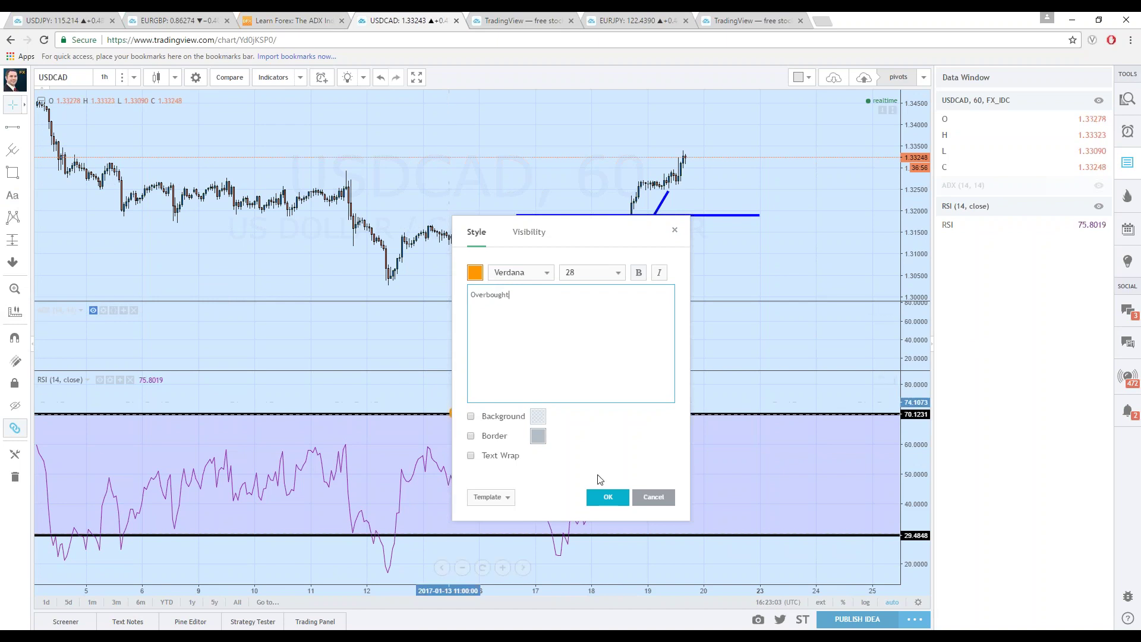
{"action": "left_click", "coordinate": [606, 495]}
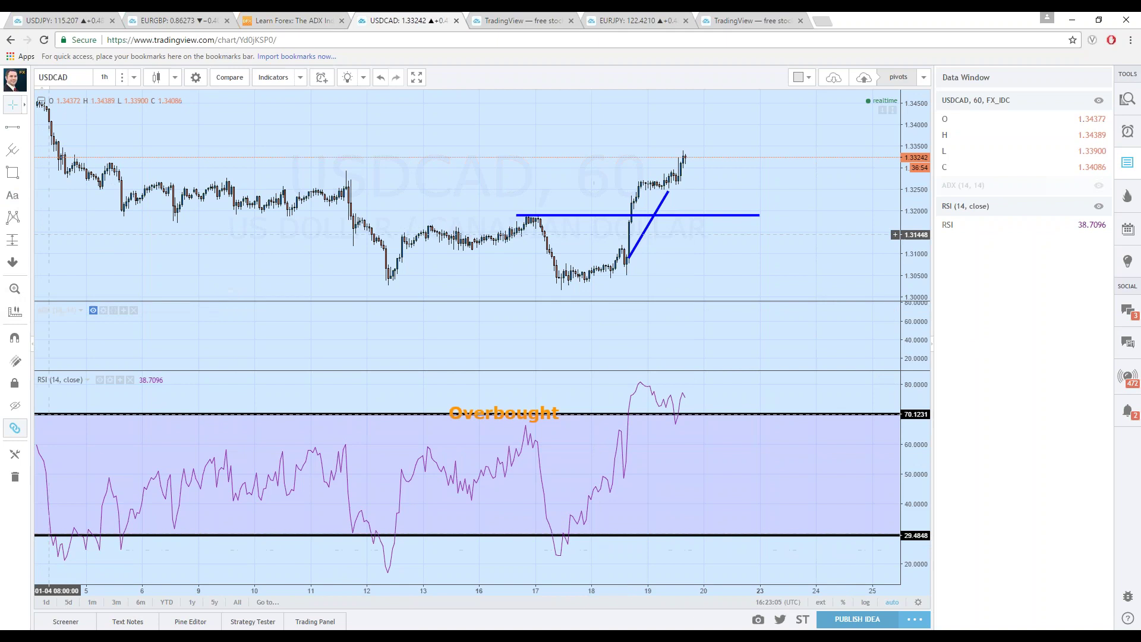
{"action": "left_click", "coordinate": [12, 195]}
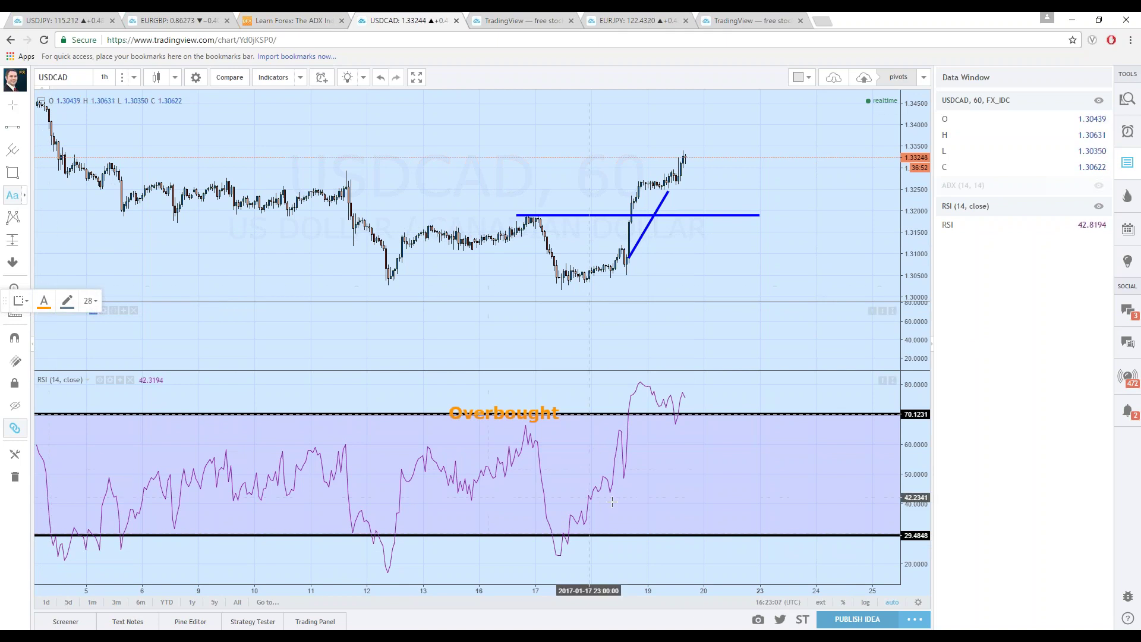
{"action": "left_click", "coordinate": [592, 546]}
{"action": "type", "text": "Oversold"}
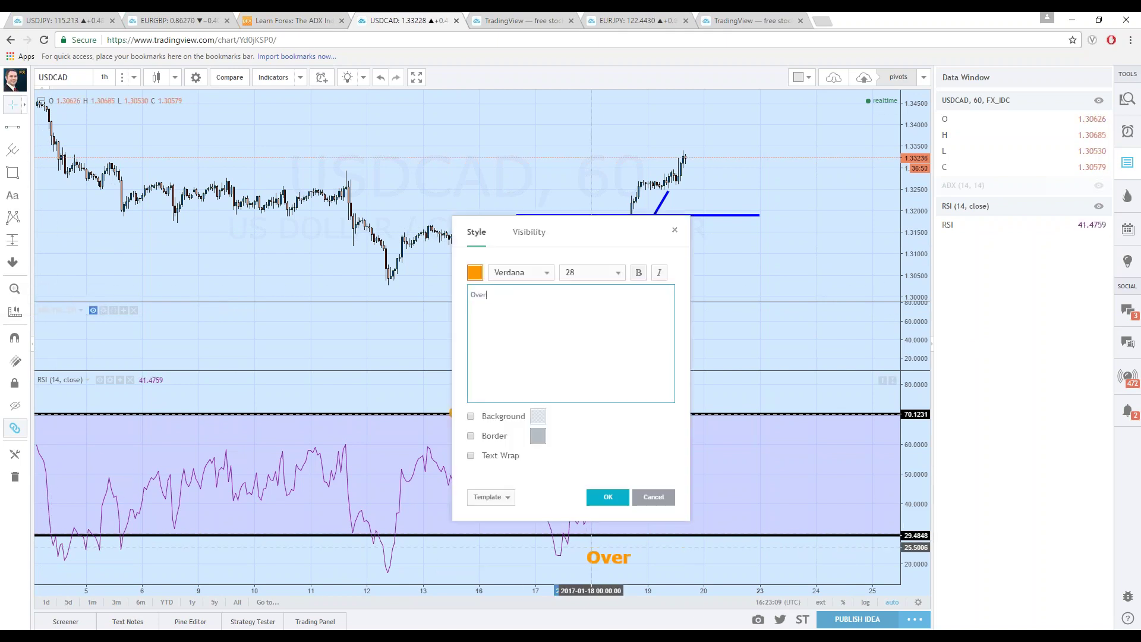
{"action": "left_click", "coordinate": [608, 497]}
{"action": "left_click_drag", "start_coordinate": [525, 404], "coordinate": [524, 392]}
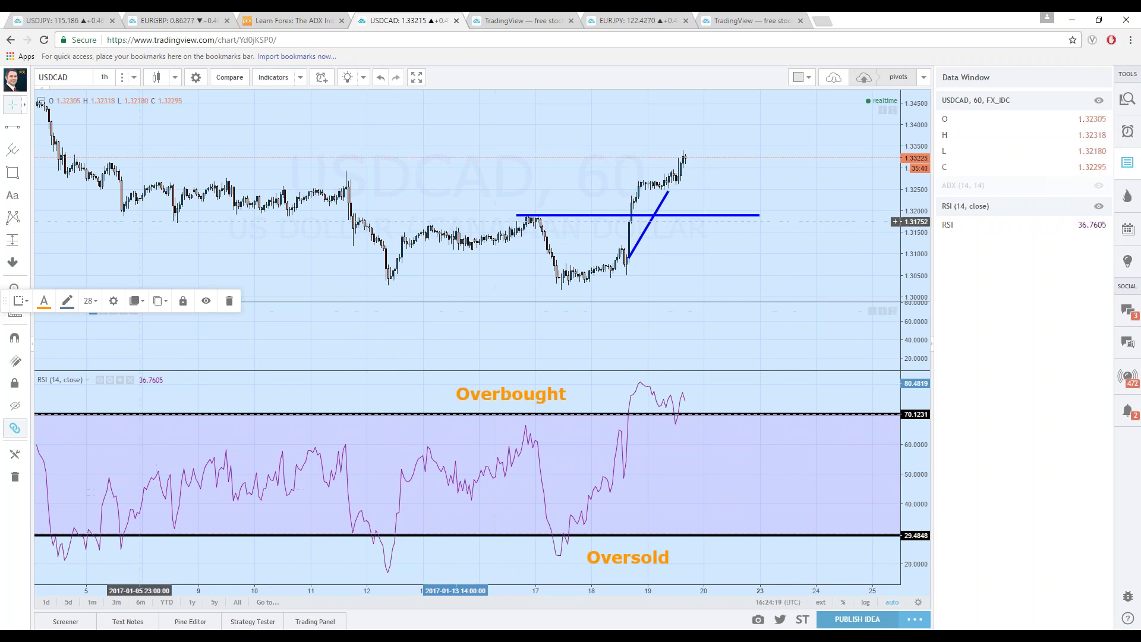
Shade the RSI overbought peak above 70 with a rectangle.
{"action": "left_click", "coordinate": [13, 172]}
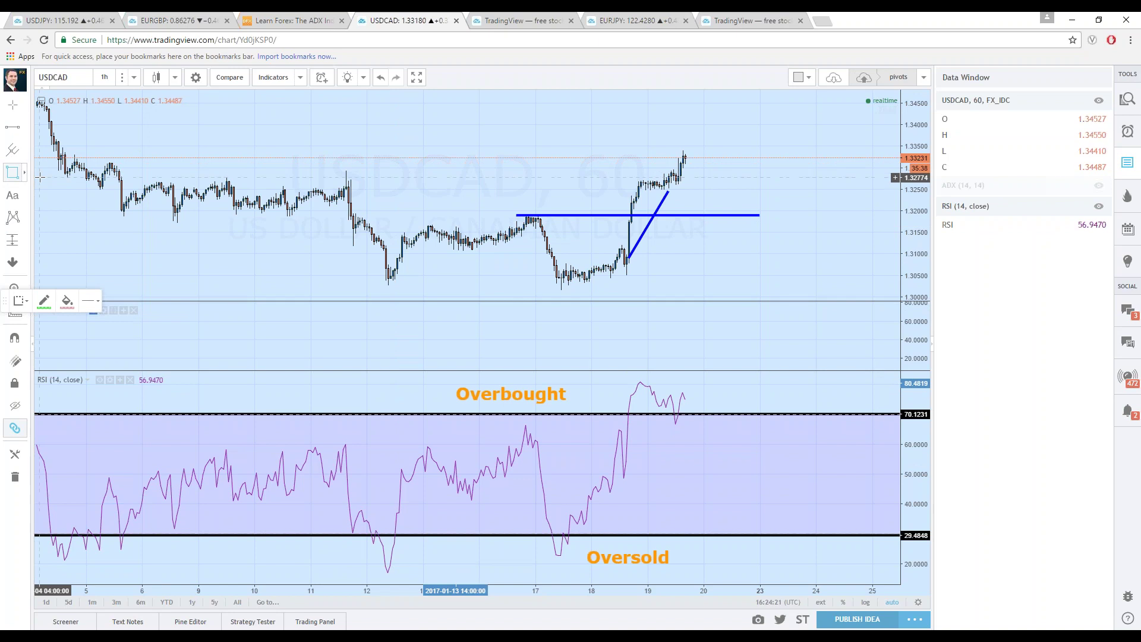
{"action": "left_click_drag", "start_coordinate": [605, 380], "coordinate": [757, 433]}
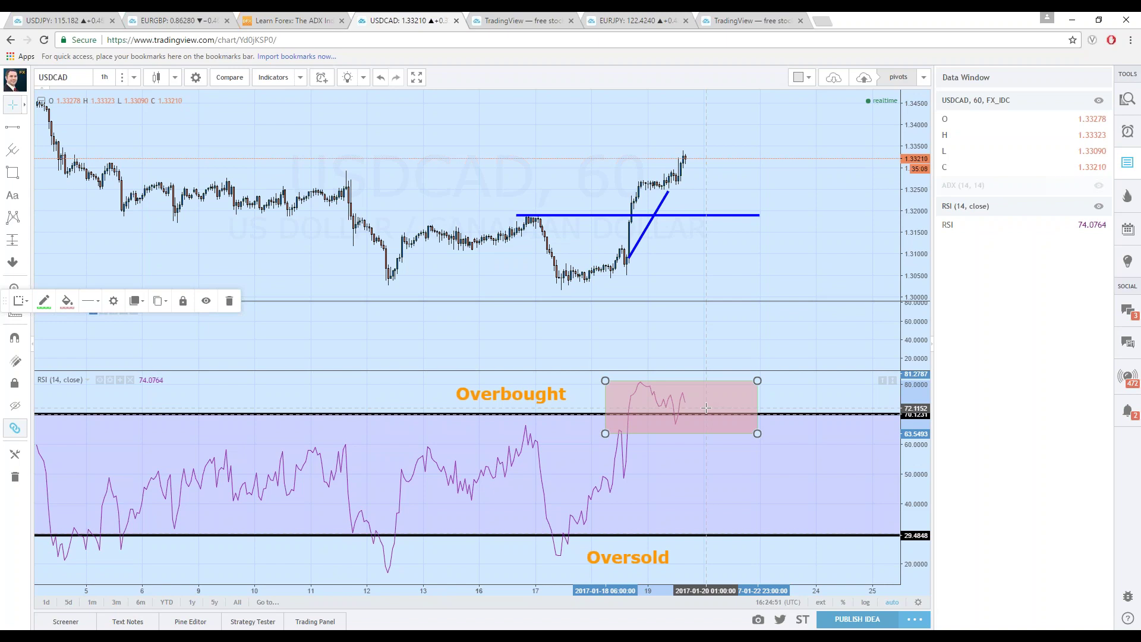
{"action": "scroll", "coordinate": [255, 175], "scroll_direction": "down", "scroll_amount": 3}
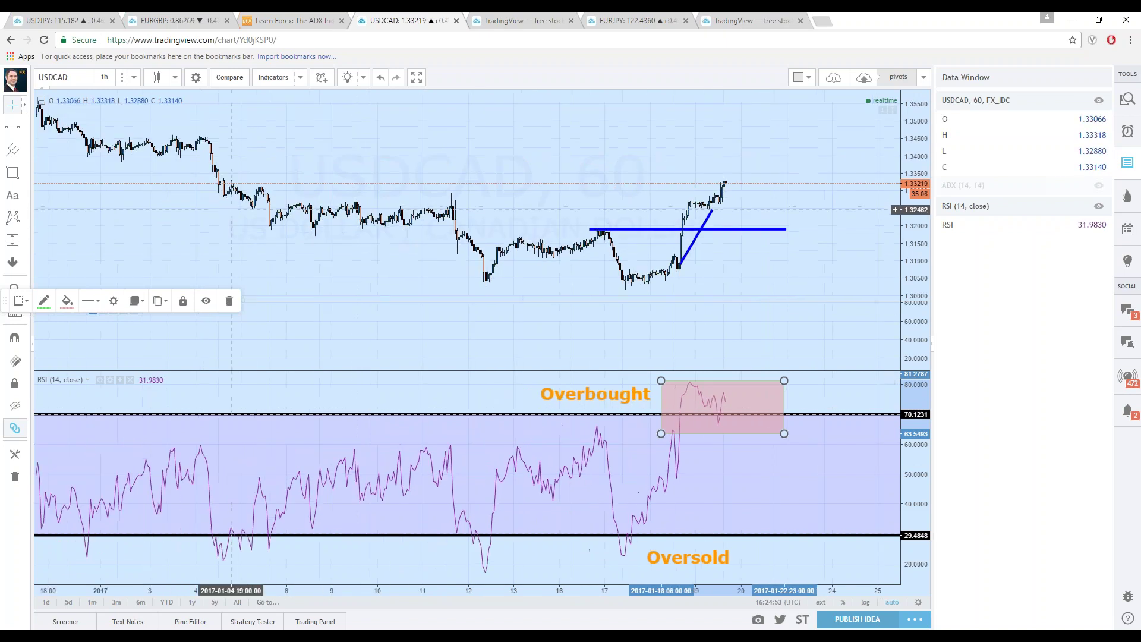
{"action": "scroll", "coordinate": [255, 175], "scroll_direction": "down", "scroll_amount": 2}
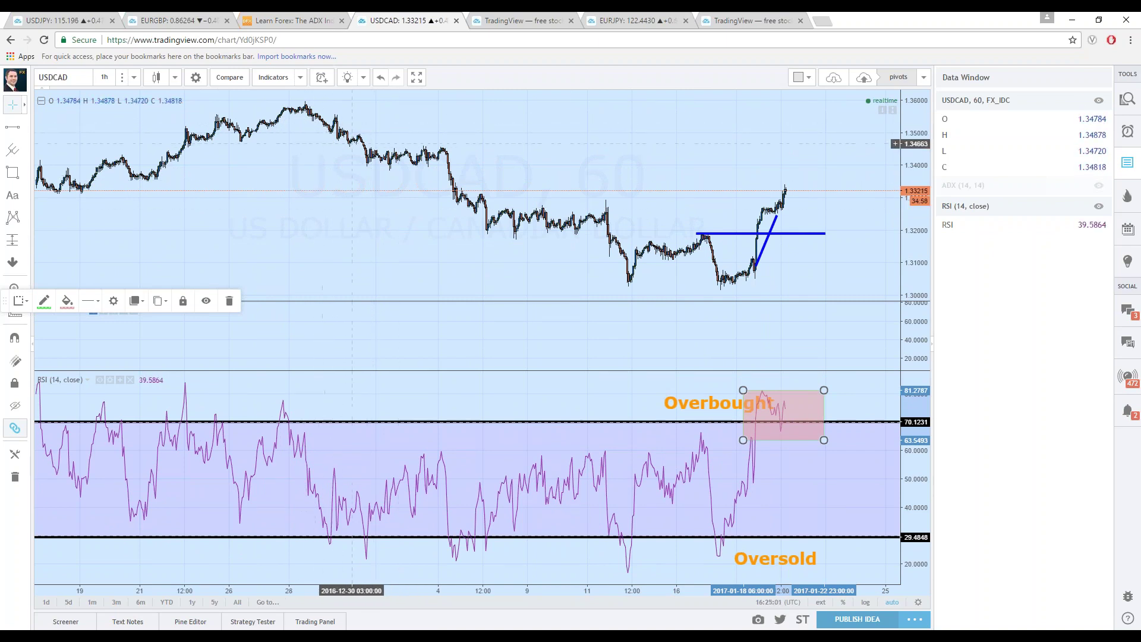
Box the 29 December–6 January RSI dips near the 29.48 line.
{"action": "left_click", "coordinate": [25, 172]}
{"action": "left_click", "coordinate": [48, 200]}
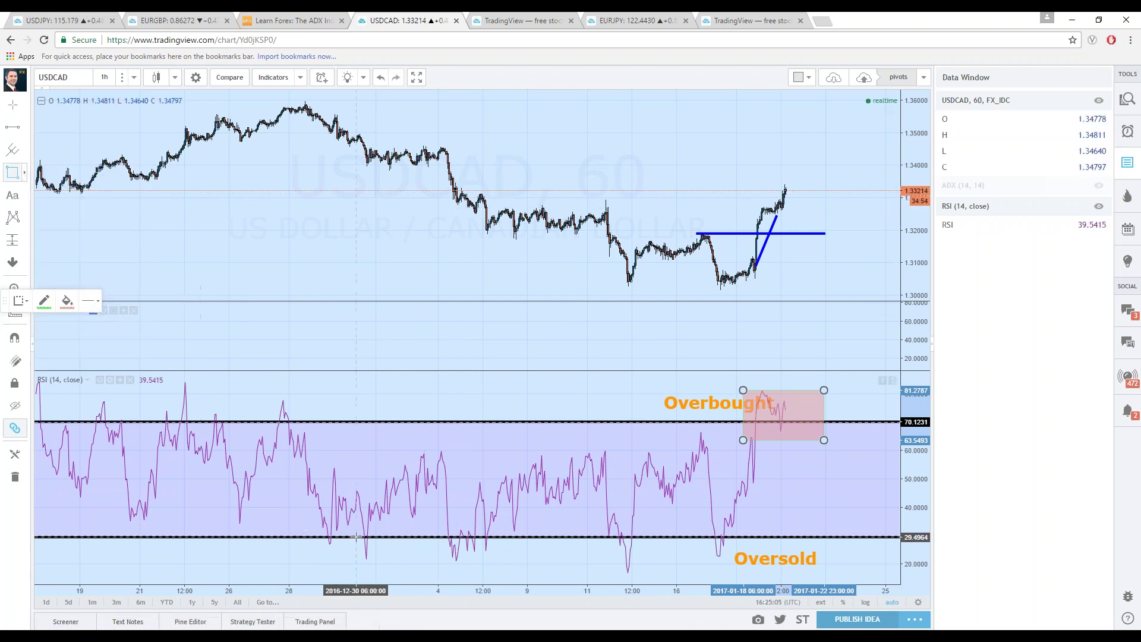
{"action": "mouse_move", "coordinate": [338, 519]}
{"action": "left_mouse_down"}
{"action": "mouse_move", "coordinate": [402, 555]}
{"action": "mouse_move", "coordinate": [512, 565]}
{"action": "left_mouse_up"}
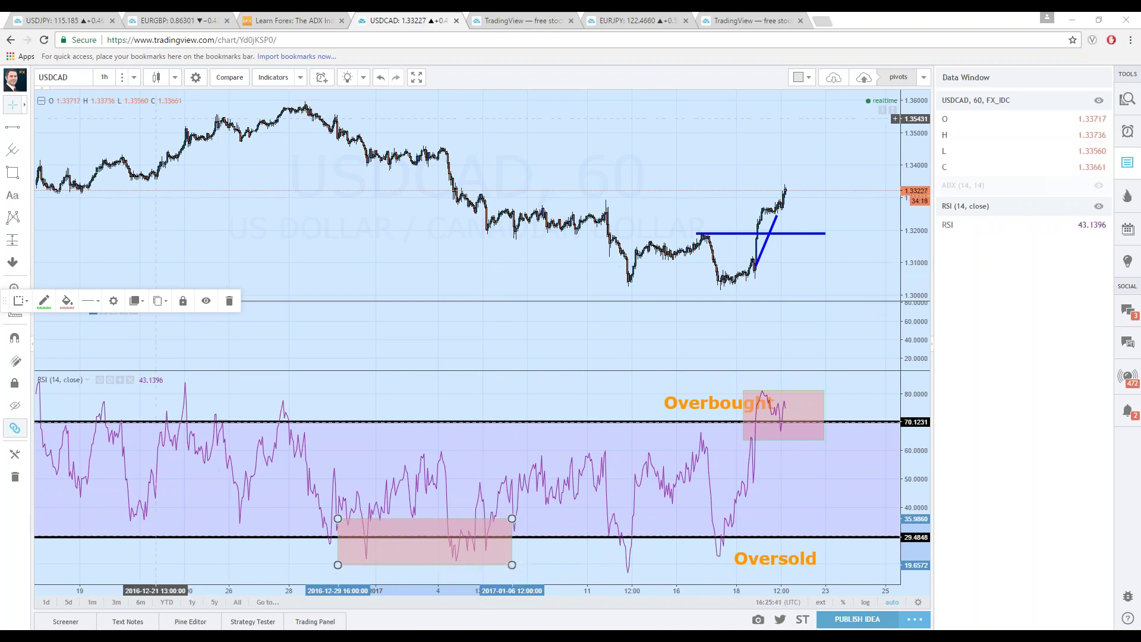
Switch the chart symbol to USDJPY.
{"action": "left_click", "coordinate": [70, 78]}
{"action": "type", "text": "USDJPY"}
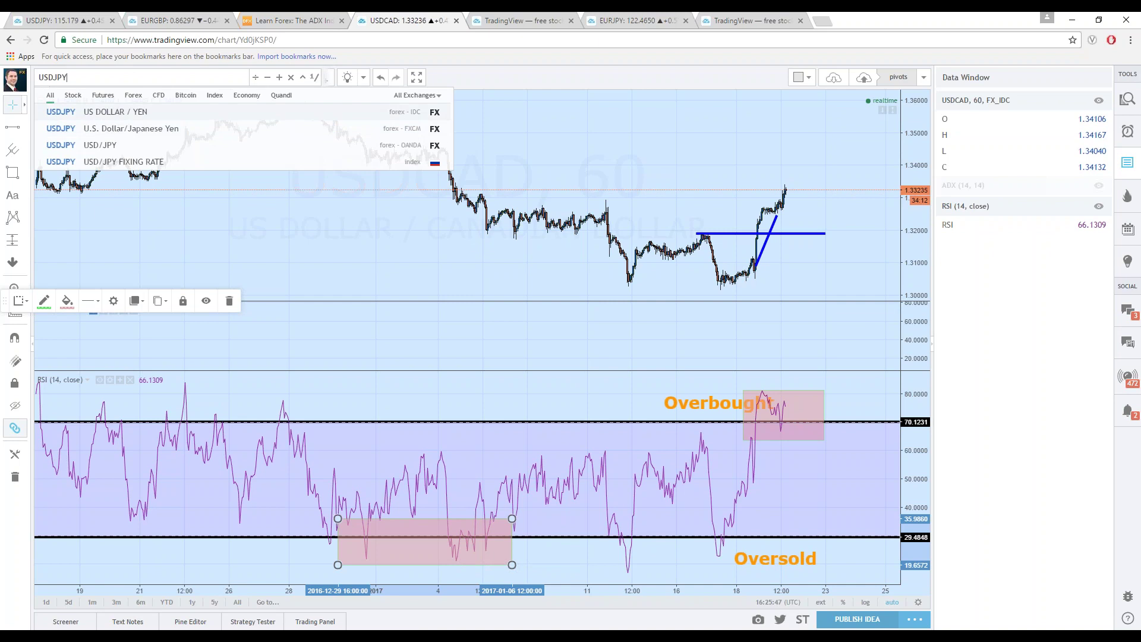
{"action": "left_click", "coordinate": [114, 113]}
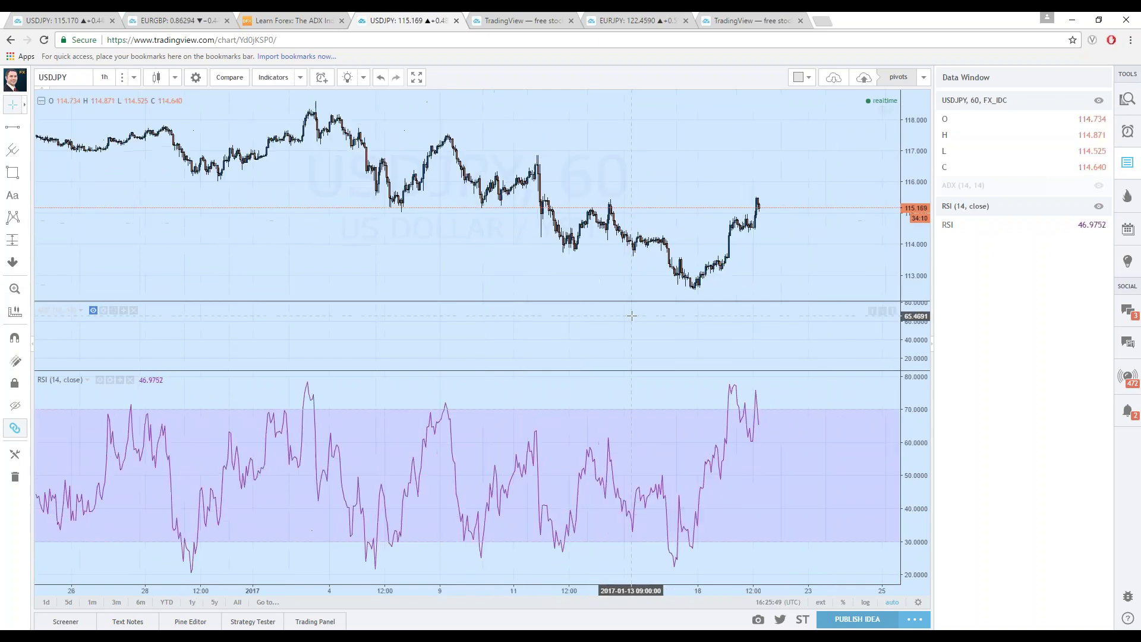
{"action": "scroll", "coordinate": [730, 419], "scroll_direction": "up", "scroll_amount": 2}
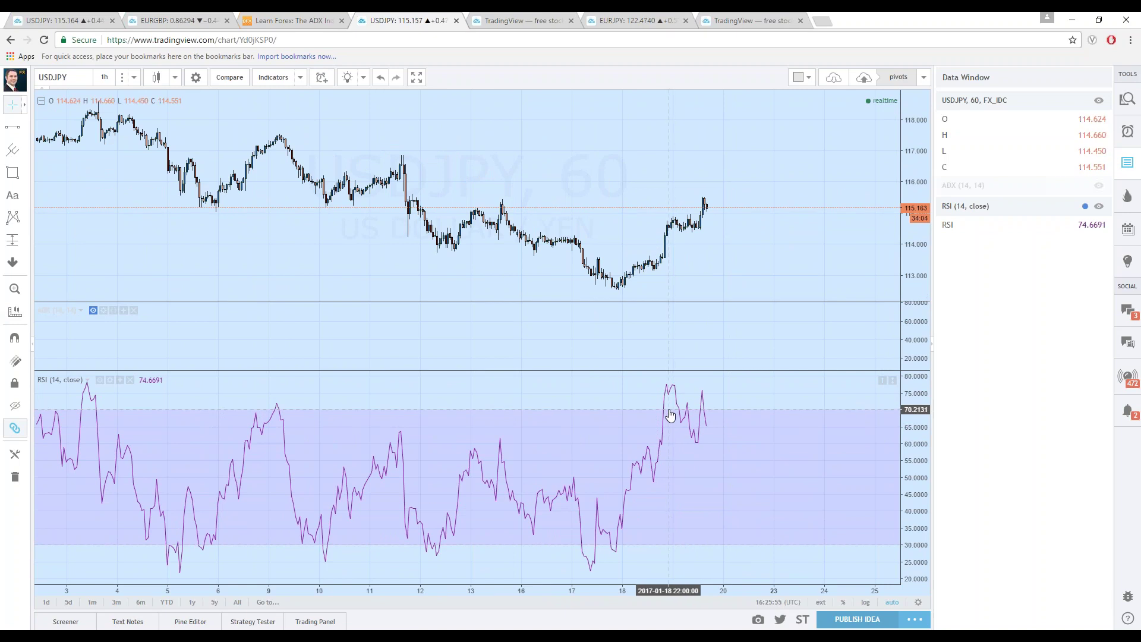
Draw a pink rectangle around the recent RSI overbought peak.
{"action": "left_click", "coordinate": [23, 173]}
{"action": "left_click", "coordinate": [53, 192]}
{"action": "left_click_drag", "start_coordinate": [626, 384], "coordinate": [767, 446]}
{"action": "left_click", "coordinate": [270, 310]}
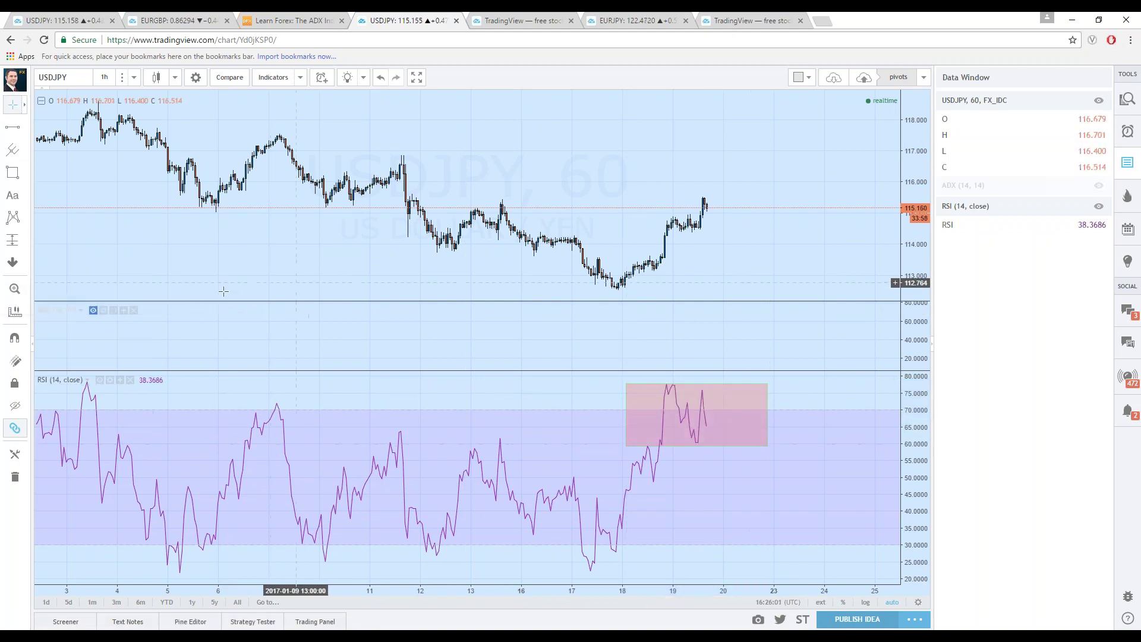
Show the ADX pane and change the chart to 4-hour candles.
{"action": "left_click", "coordinate": [94, 310]}
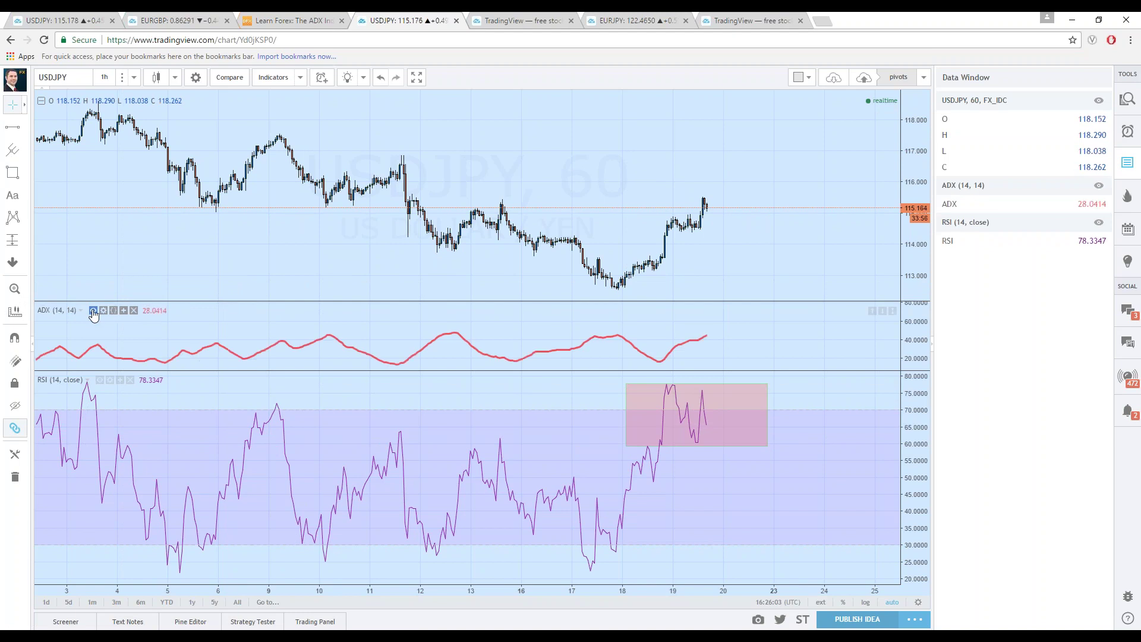
{"action": "left_click", "coordinate": [136, 78]}
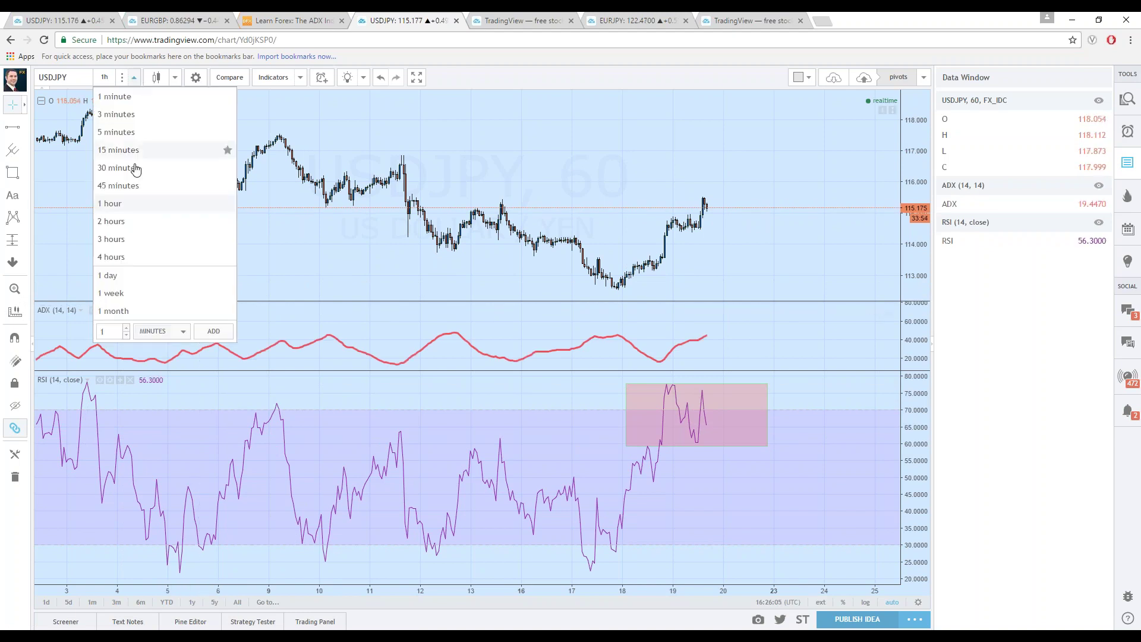
{"action": "left_click", "coordinate": [115, 253]}
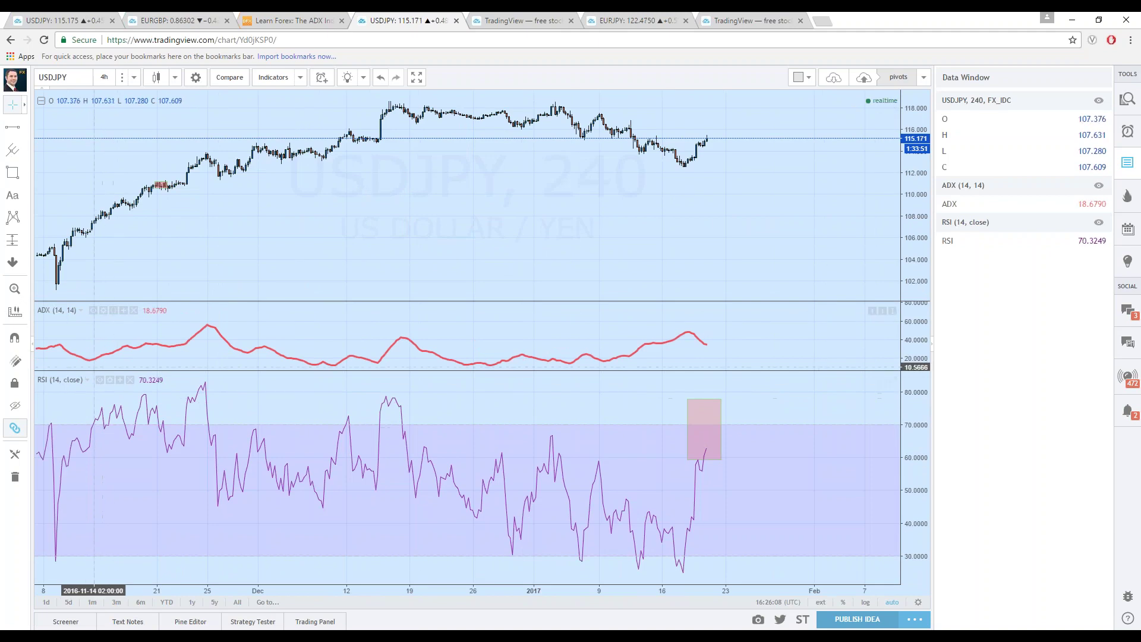
Hide the RSI indicator and zoom in on the 4-hour USDJPY chart.
{"action": "left_click", "coordinate": [99, 380]}
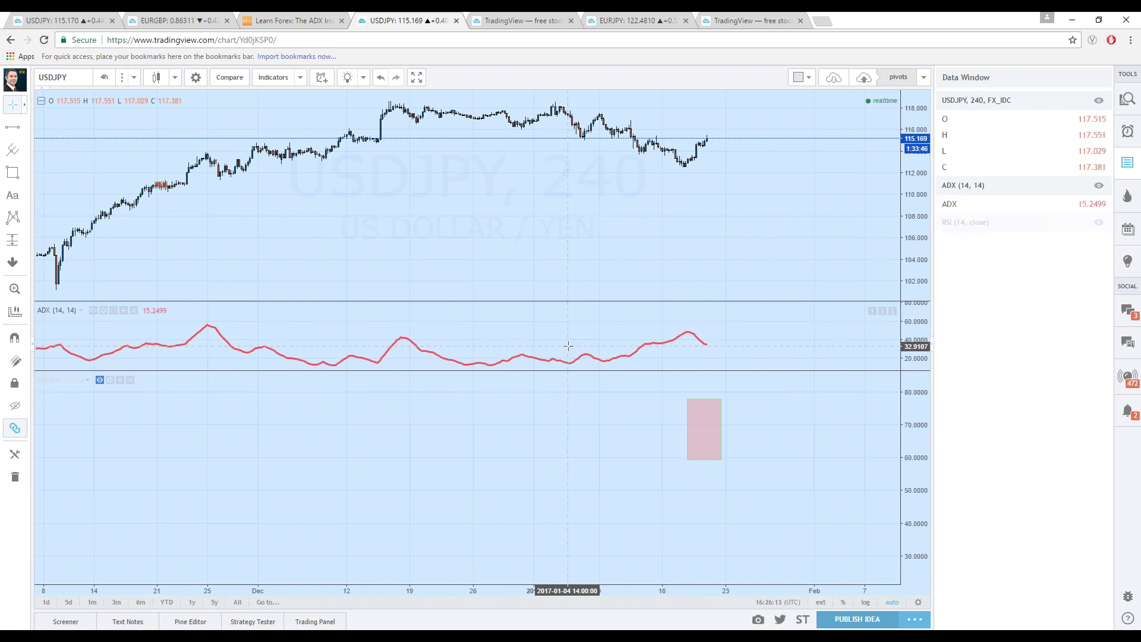
{"action": "scroll", "coordinate": [568, 346], "scroll_direction": "up", "scroll_amount": 3}
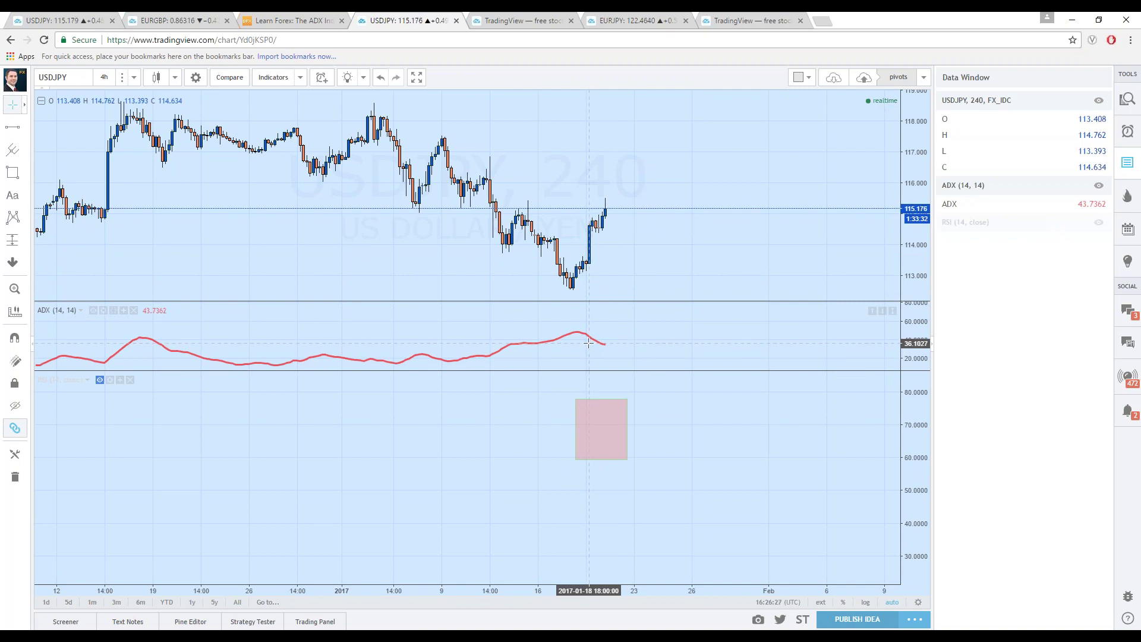
Set the interval back to 1 hour, hide ADX and show RSI (14, close) again.
{"action": "left_click", "coordinate": [135, 78]}
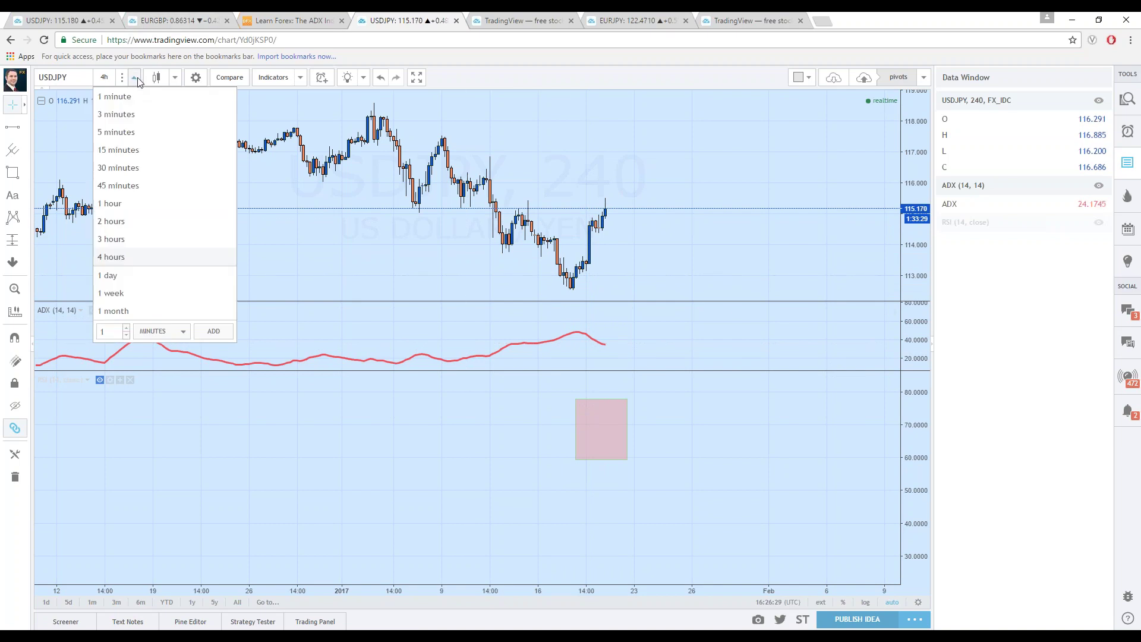
{"action": "left_click", "coordinate": [117, 206]}
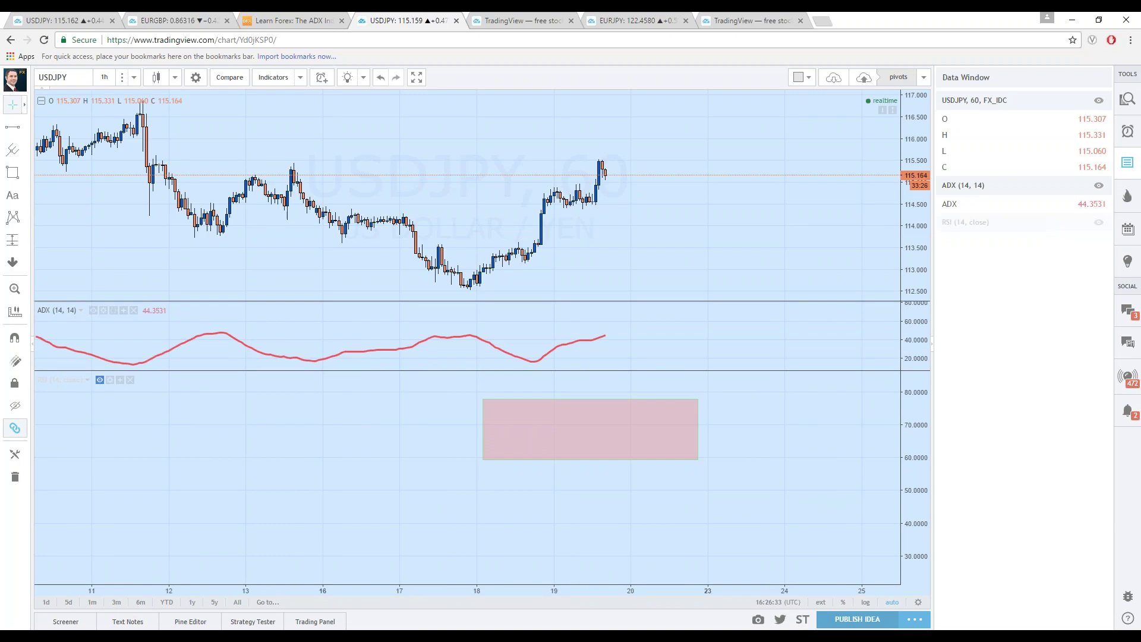
{"action": "left_click", "coordinate": [94, 311]}
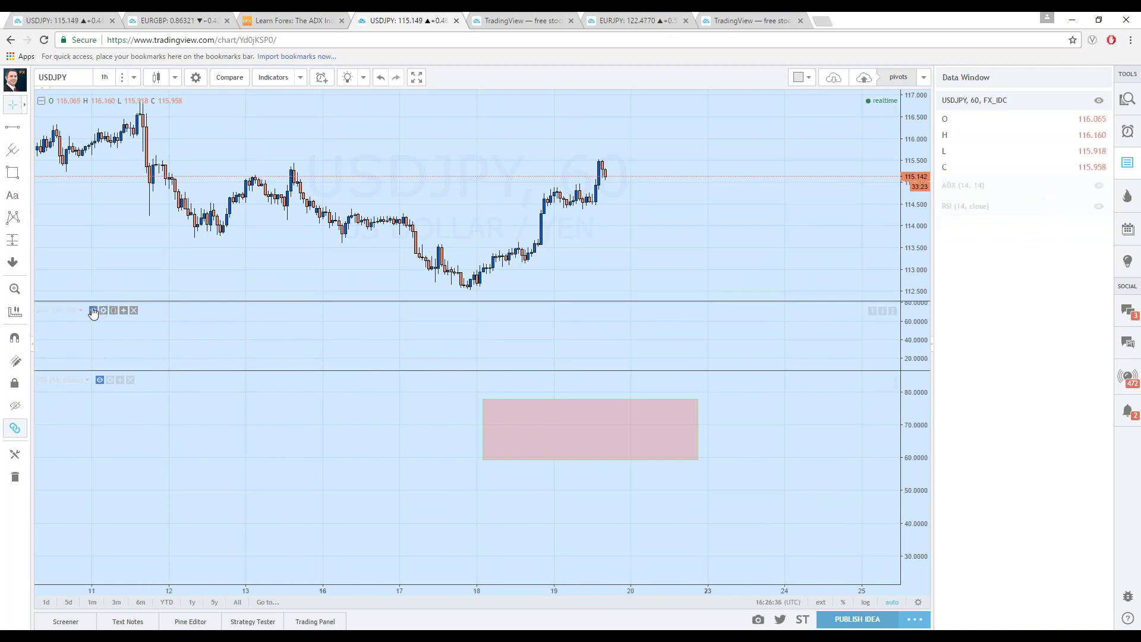
{"action": "left_click", "coordinate": [100, 380]}
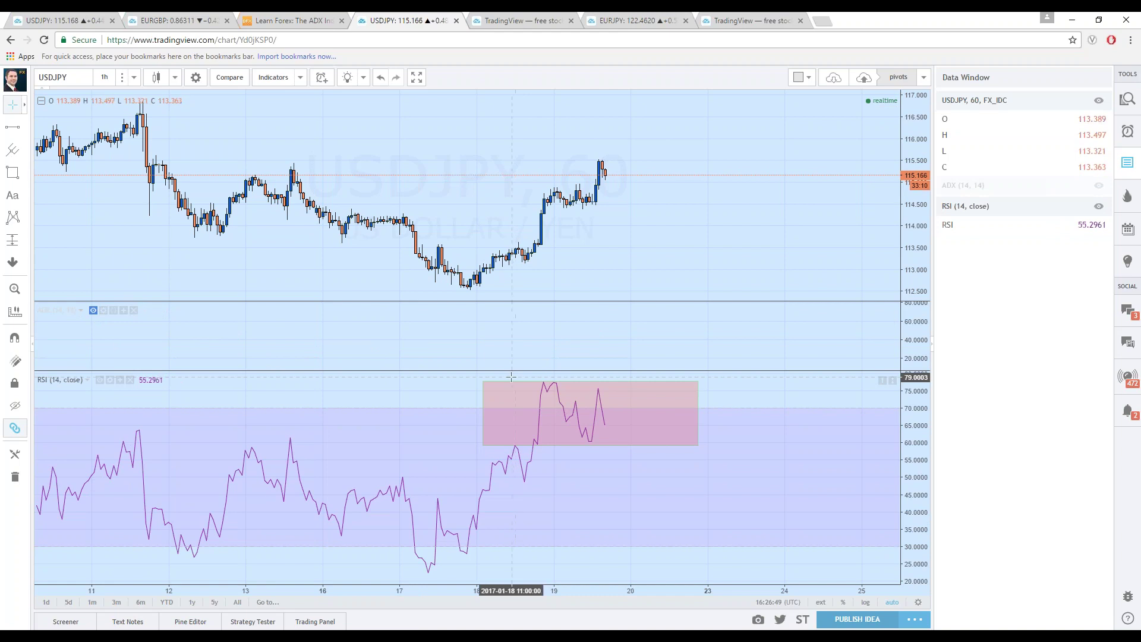
Select the pink rectangle on the RSI pane and delete it.
{"action": "left_click", "coordinate": [490, 387]}
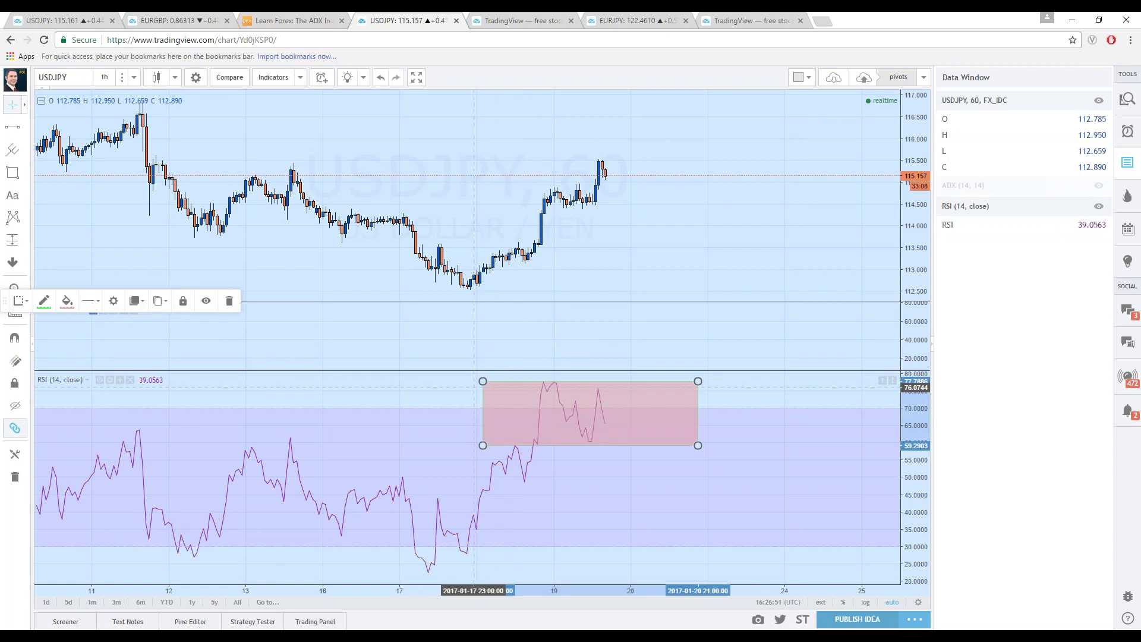
{"action": "key", "text": "Delete"}
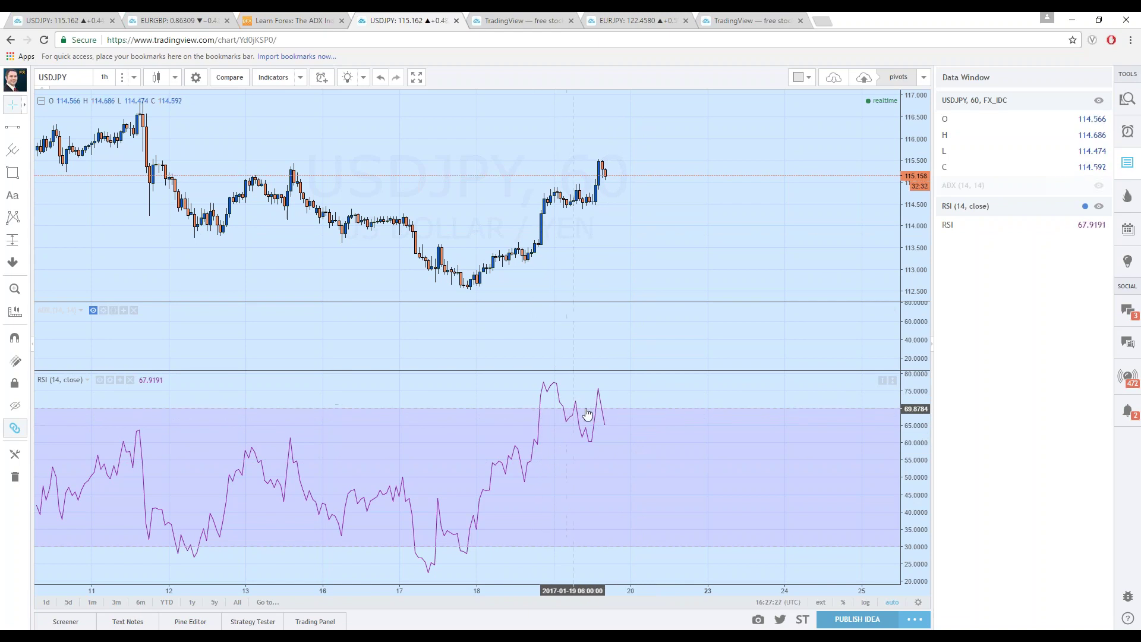
With the Brush, trace the recent price peak and the RSI double peak.
{"action": "left_click", "coordinate": [24, 172]}
{"action": "left_click", "coordinate": [71, 174]}
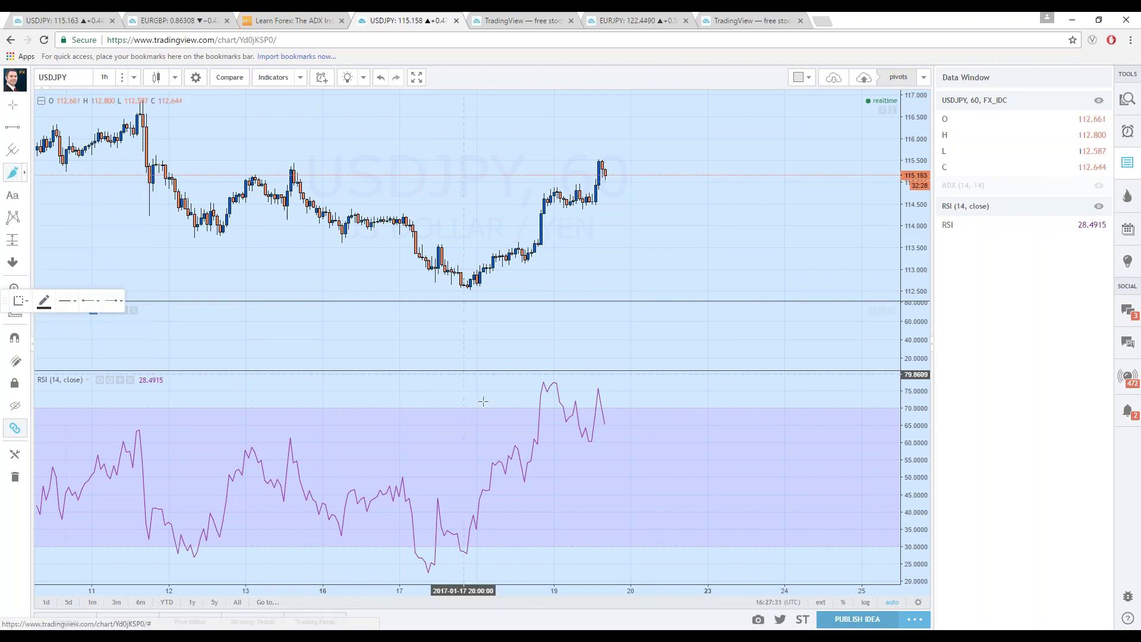
{"action": "scroll", "coordinate": [483, 401], "scroll_direction": "up", "scroll_amount": 2}
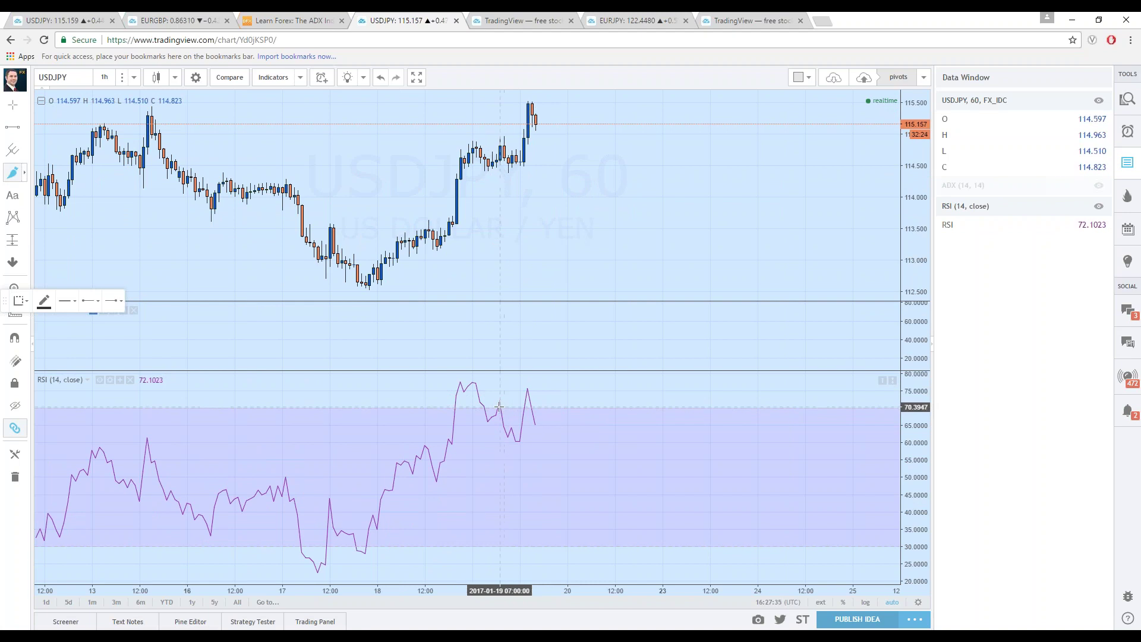
{"action": "left_click", "coordinate": [468, 169]}
{"action": "left_click_drag", "start_coordinate": [467, 169], "coordinate": [488, 159]}
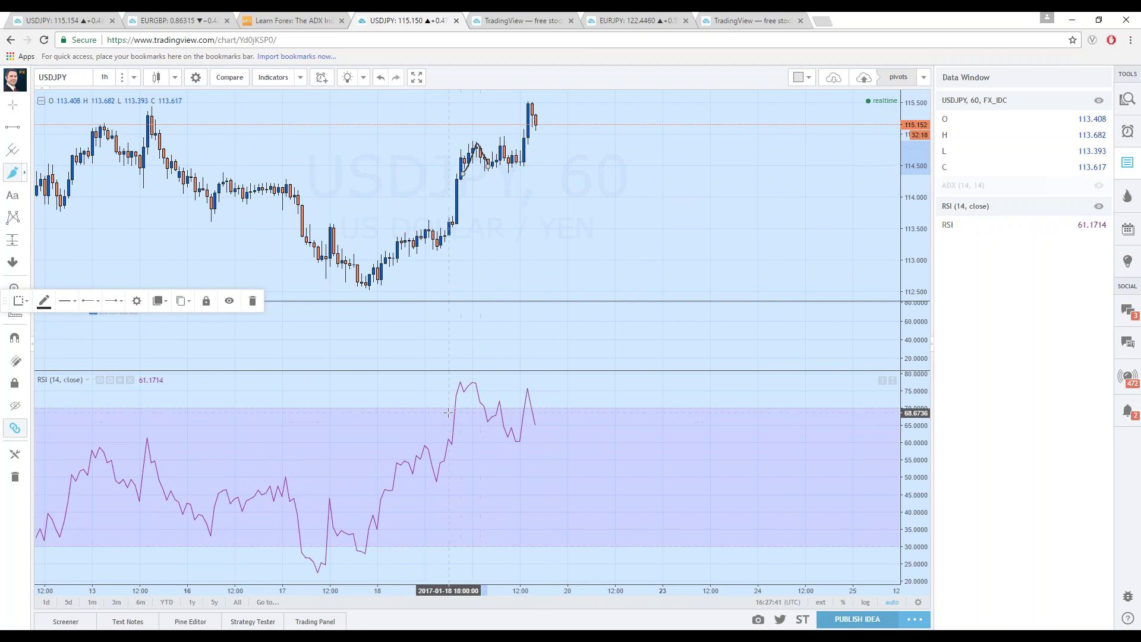
{"action": "mouse_move", "coordinate": [449, 418]}
{"action": "left_mouse_down"}
{"action": "mouse_move", "coordinate": [462, 383]}
{"action": "mouse_move", "coordinate": [488, 420]}
{"action": "mouse_move", "coordinate": [499, 402]}
{"action": "left_mouse_up"}
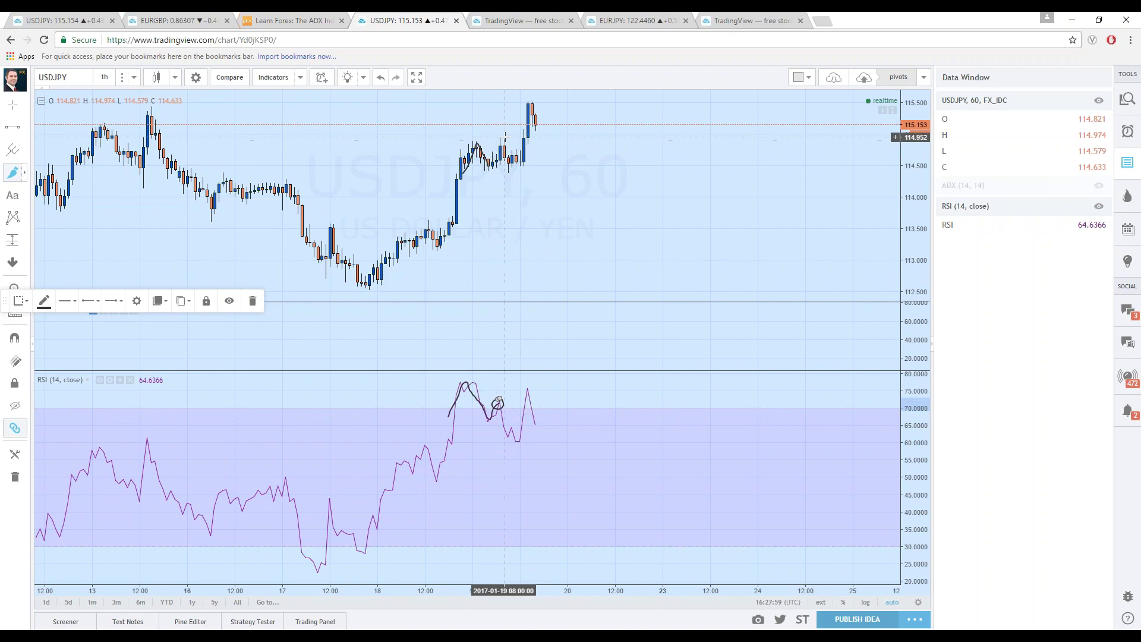
Circle the recent candles, the second RSI peak and the latest price high, linking the circles.
{"action": "left_click_drag", "start_coordinate": [500, 150], "coordinate": [498, 143]}
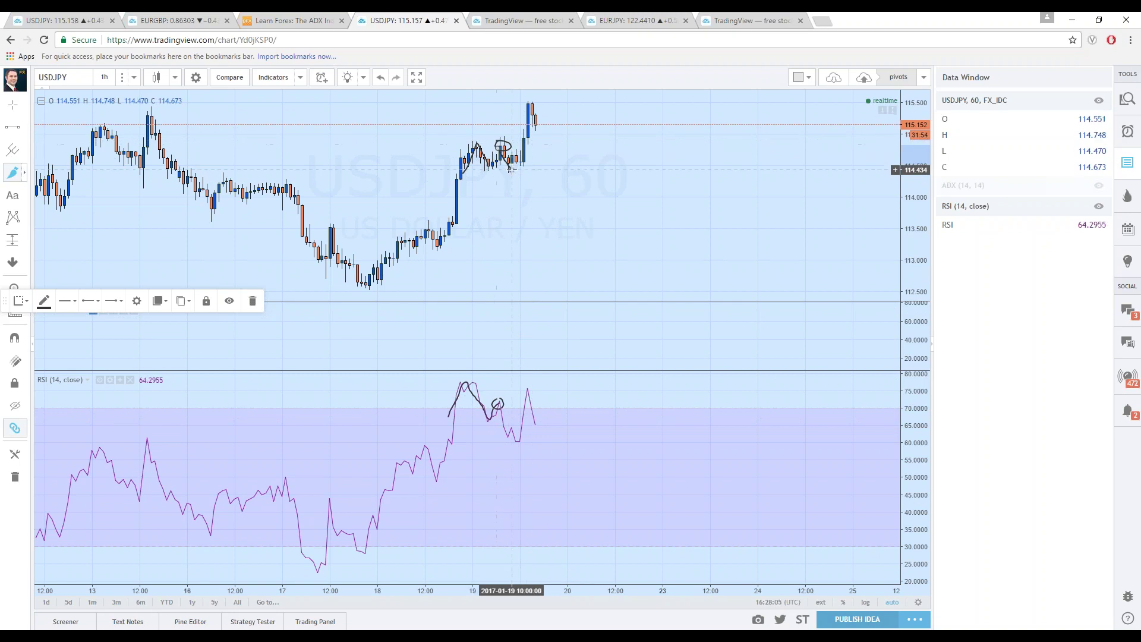
{"action": "left_click_drag", "start_coordinate": [522, 403], "coordinate": [519, 400]}
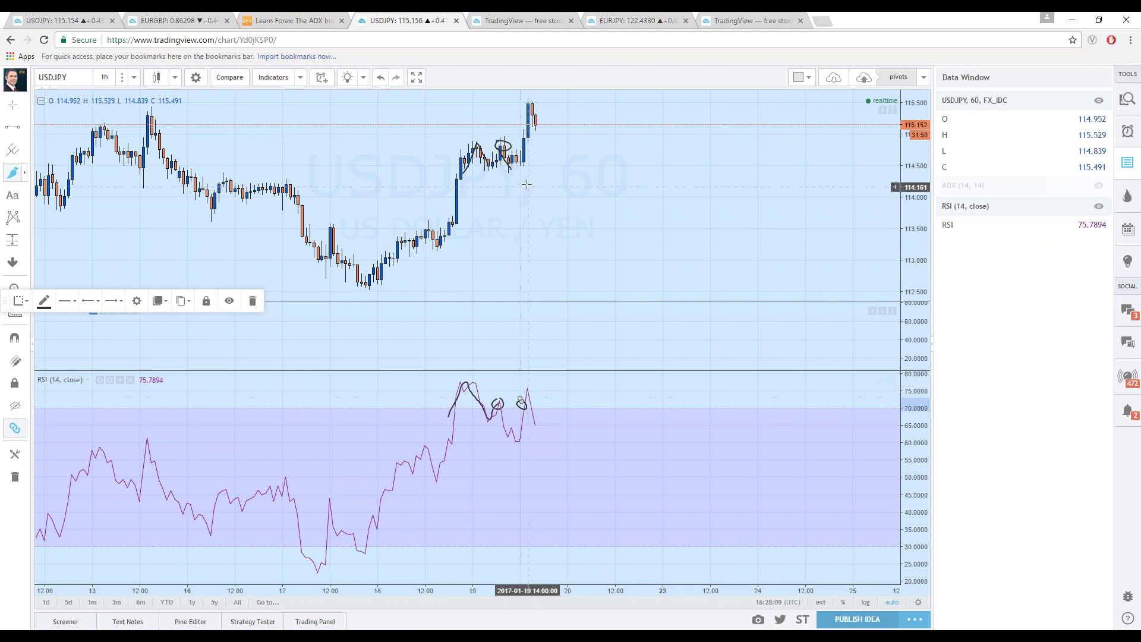
{"action": "left_click_drag", "start_coordinate": [520, 143], "coordinate": [527, 138]}
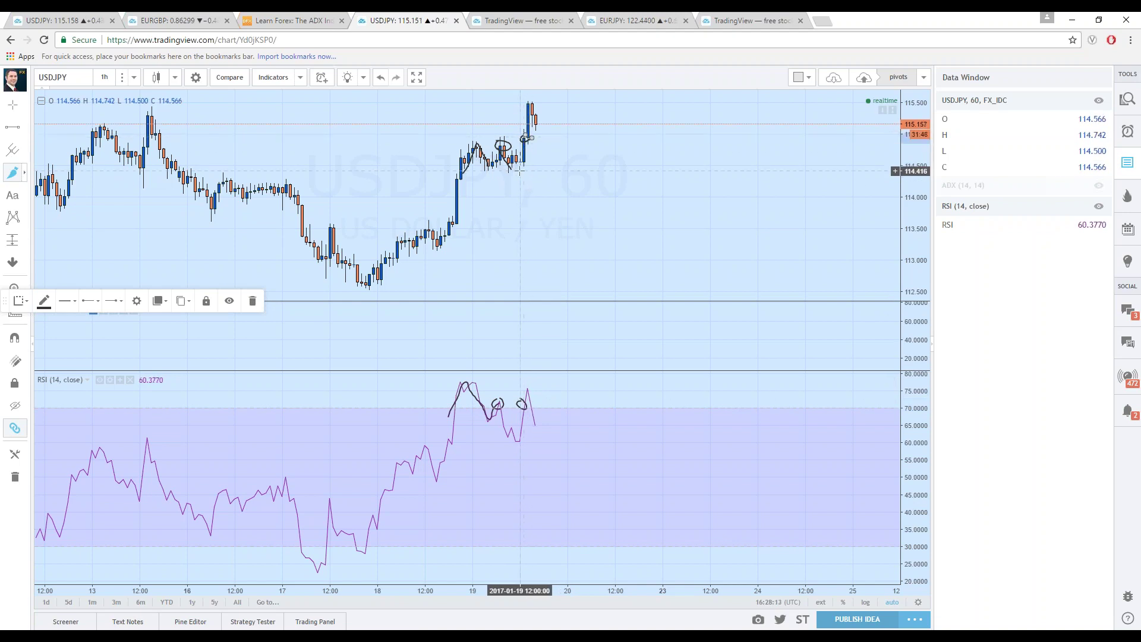
{"action": "left_click_drag", "start_coordinate": [511, 168], "coordinate": [527, 138]}
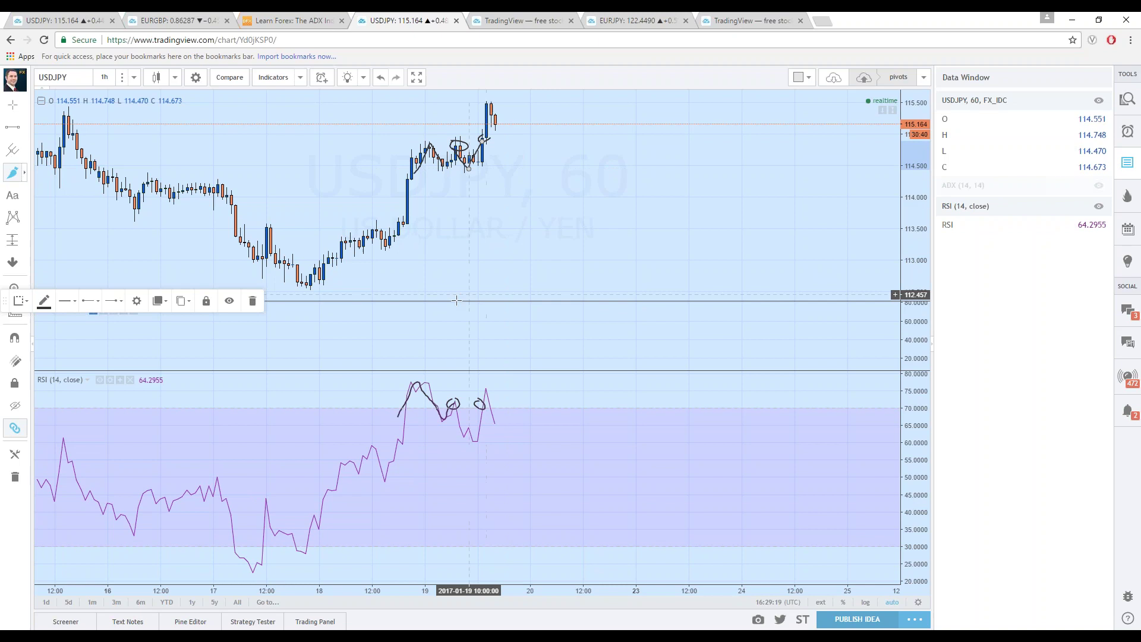
Brush downward strokes from the top candle toward 113.0 and along the RSI toward 40.
{"action": "scroll", "coordinate": [477, 289], "scroll_direction": "up", "scroll_amount": 2}
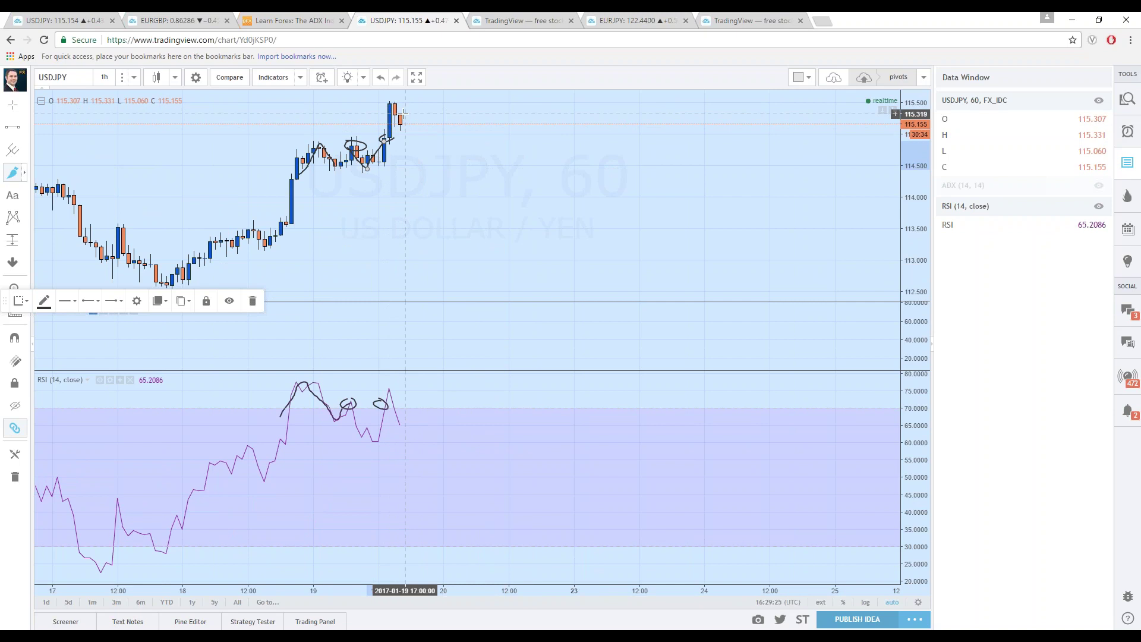
{"action": "left_click_drag", "start_coordinate": [388, 391], "coordinate": [416, 453]}
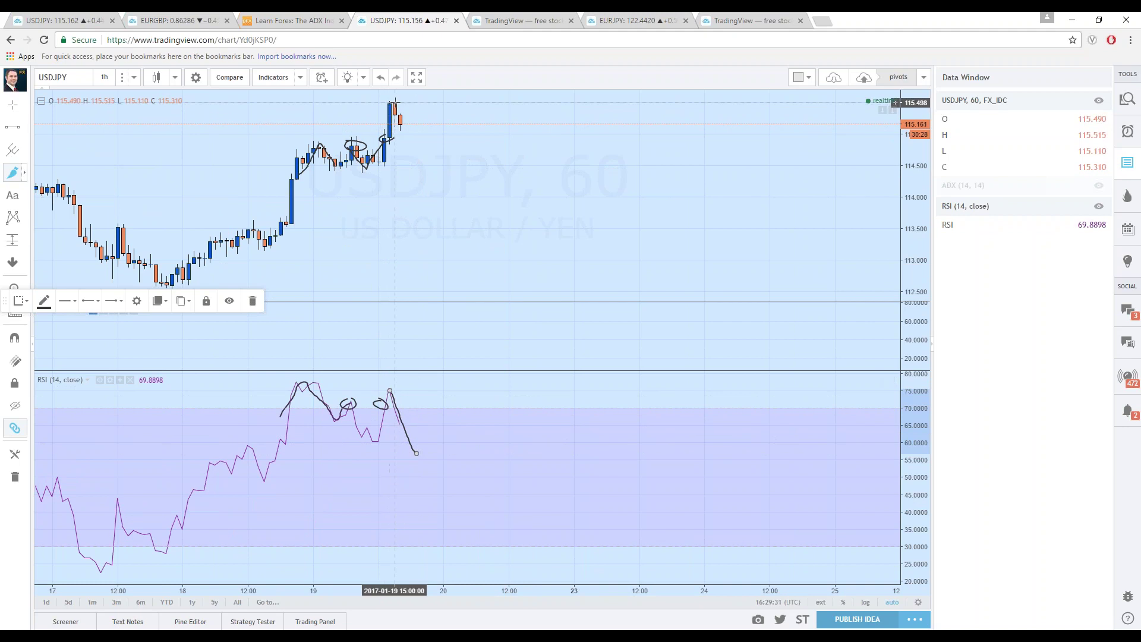
{"action": "left_click_drag", "start_coordinate": [395, 101], "coordinate": [438, 258]}
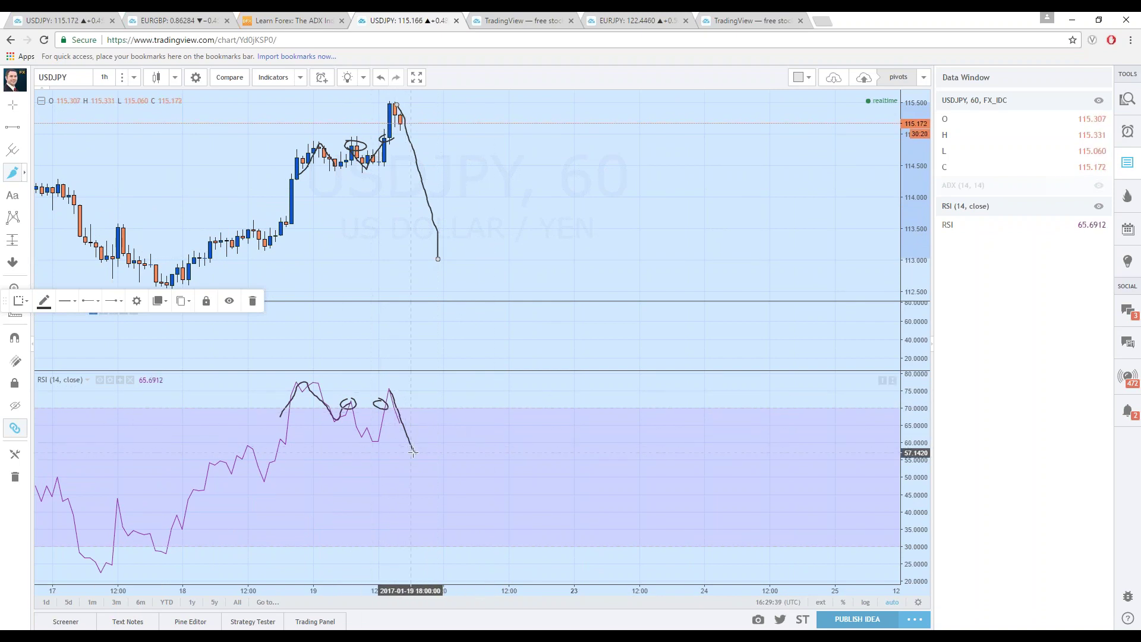
{"action": "left_click_drag", "start_coordinate": [416, 449], "coordinate": [449, 514]}
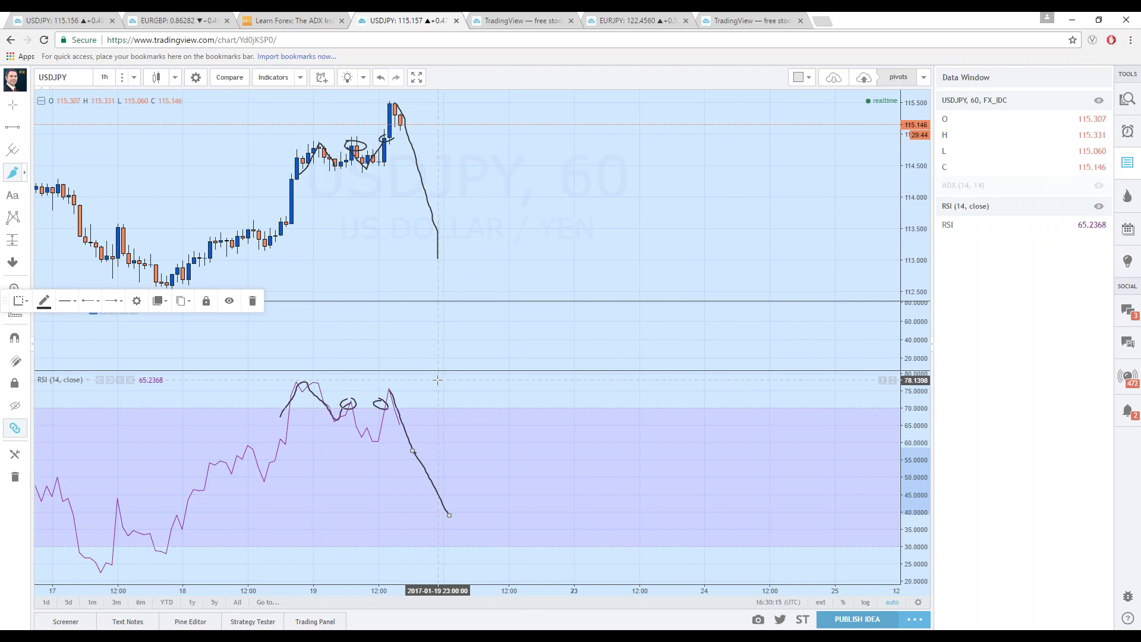
Delete the selected RSI stroke and remove all drawings from the chart.
{"action": "left_click", "coordinate": [248, 301]}
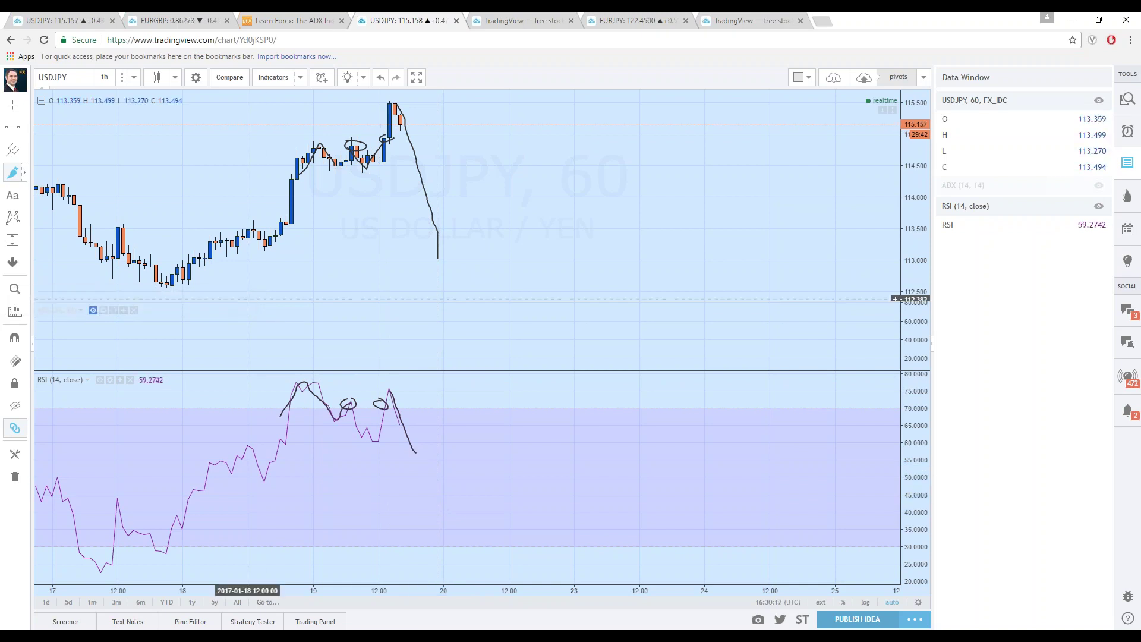
{"action": "left_click", "coordinate": [25, 479]}
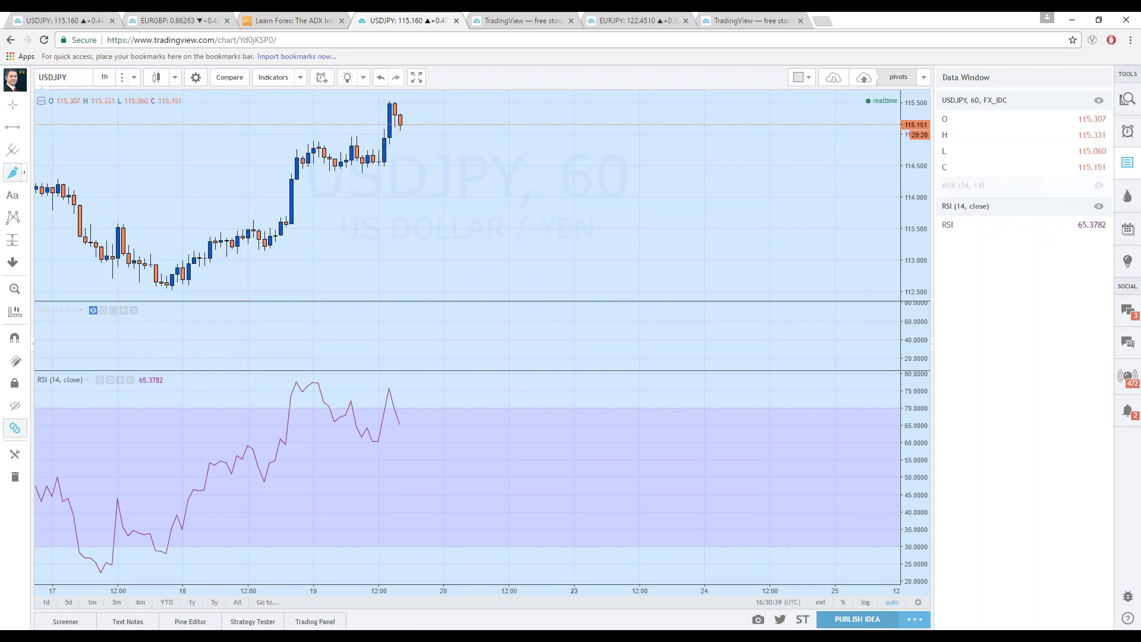
{"action": "left_click", "coordinate": [378, 404]}
Draw short brush marks across the last RSI peak and near the 12:00 candles.
{"action": "left_click_drag", "start_coordinate": [378, 404], "coordinate": [395, 416]}
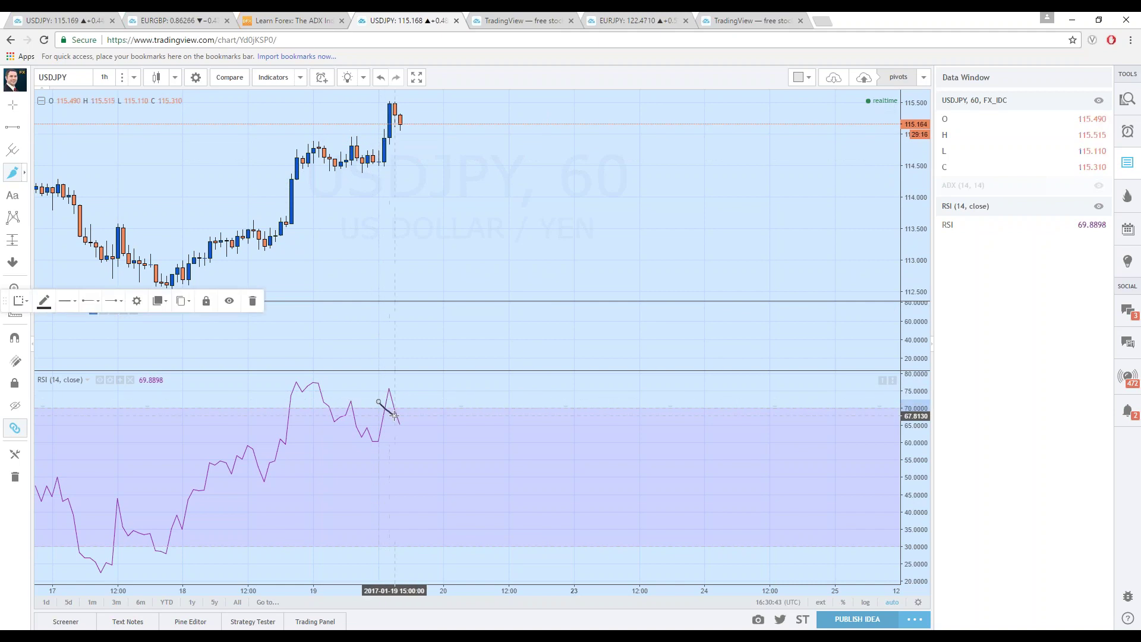
{"action": "left_click", "coordinate": [380, 406]}
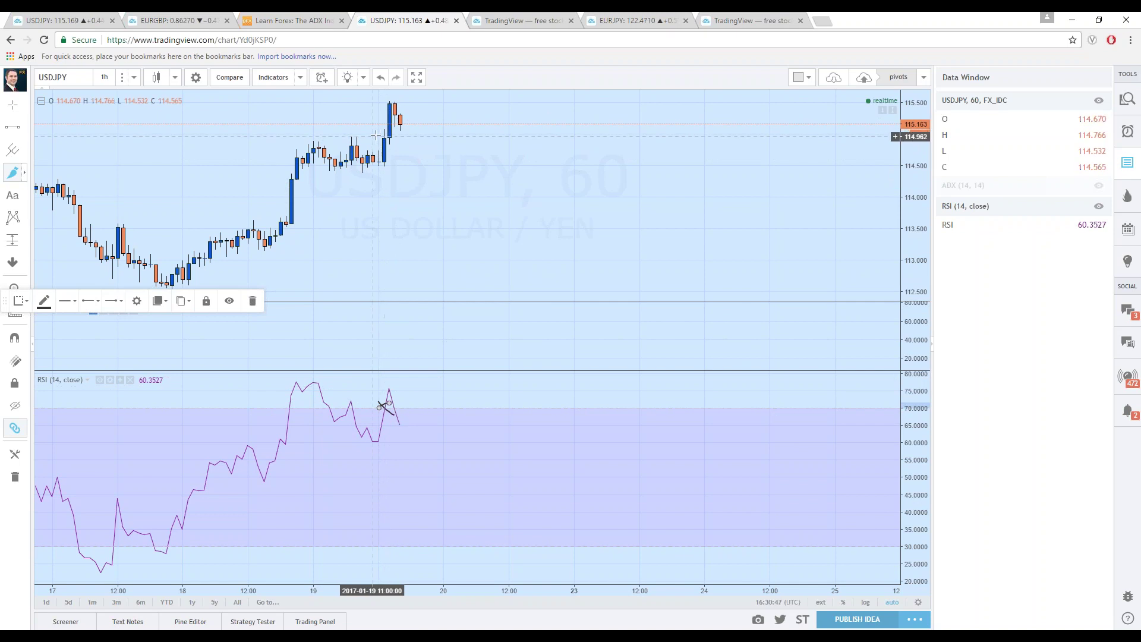
{"action": "left_click_drag", "start_coordinate": [374, 135], "coordinate": [390, 141]}
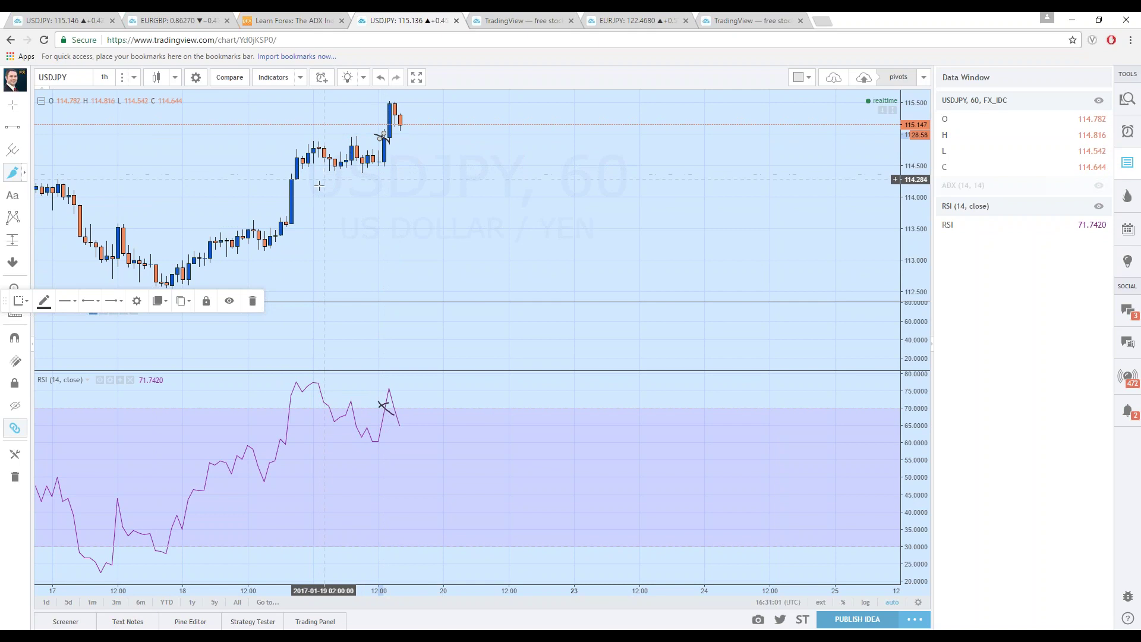
{"action": "scroll", "coordinate": [358, 224], "scroll_direction": "down", "scroll_amount": 1}
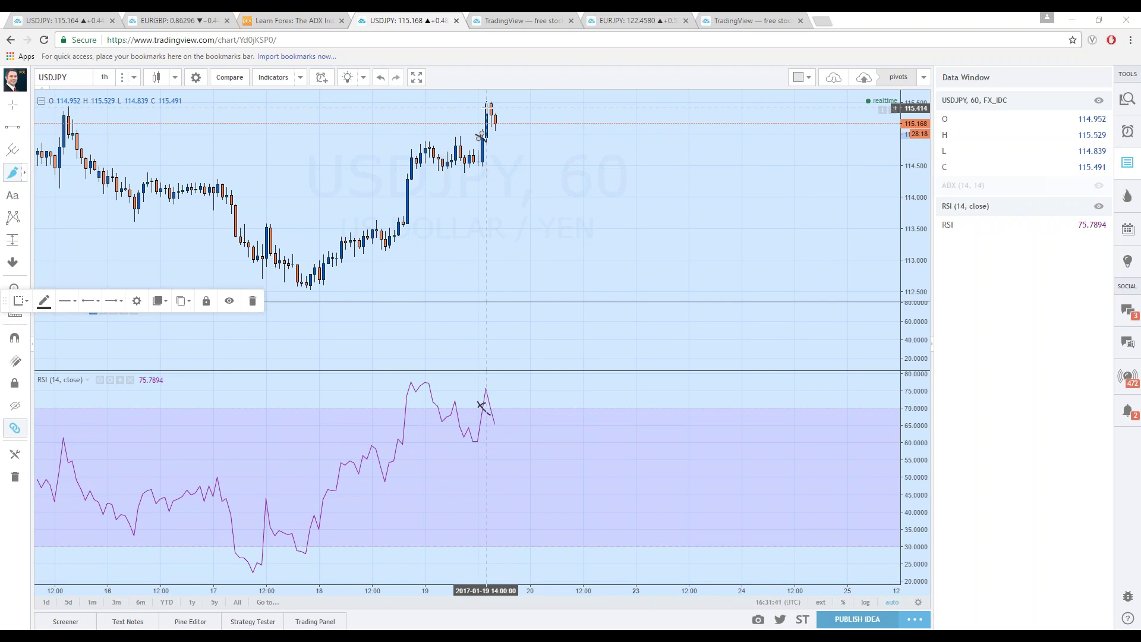
Brush a support line, add a long position at the 08:00 bar stopped on it, resize panes.
{"action": "scroll", "coordinate": [476, 185], "scroll_direction": "up", "scroll_amount": 1}
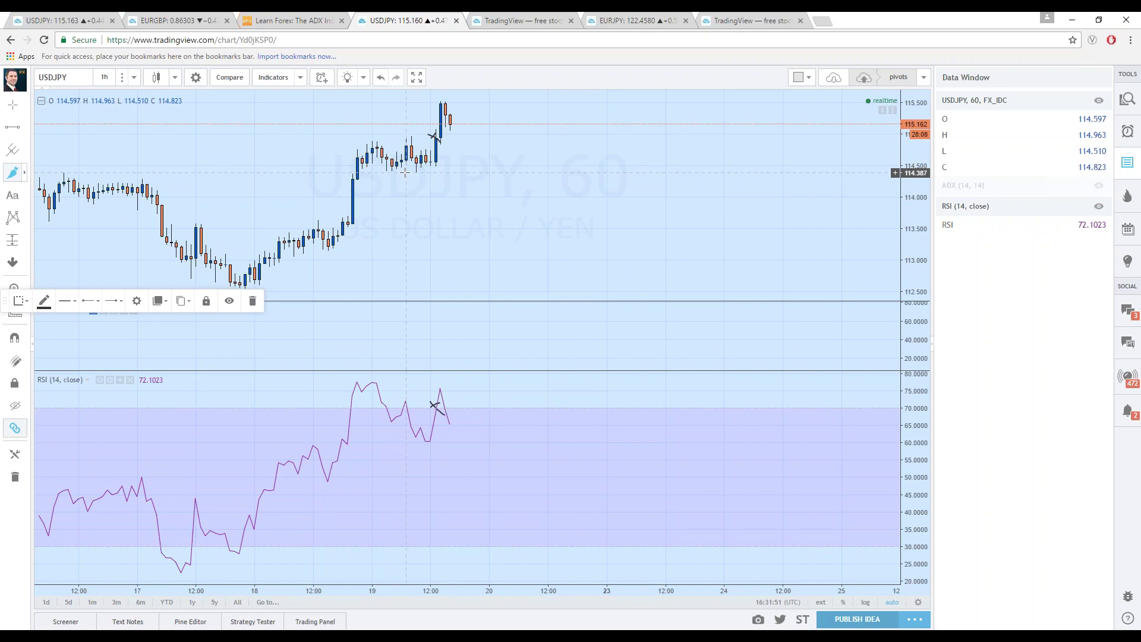
{"action": "left_click_drag", "start_coordinate": [410, 172], "coordinate": [441, 173]}
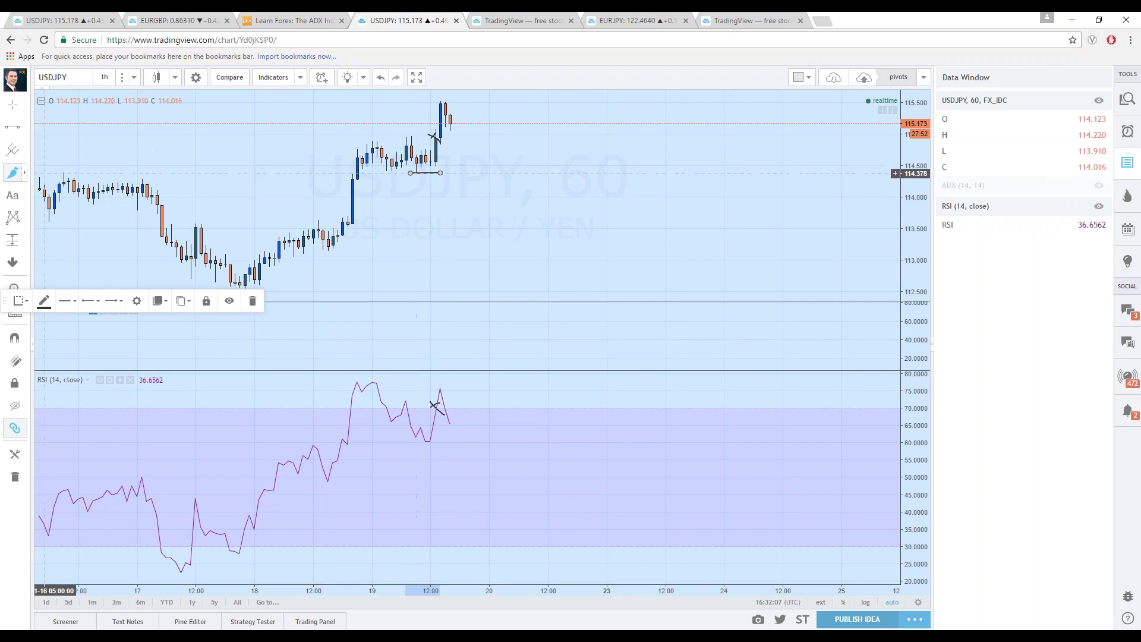
{"action": "left_click", "coordinate": [25, 240]}
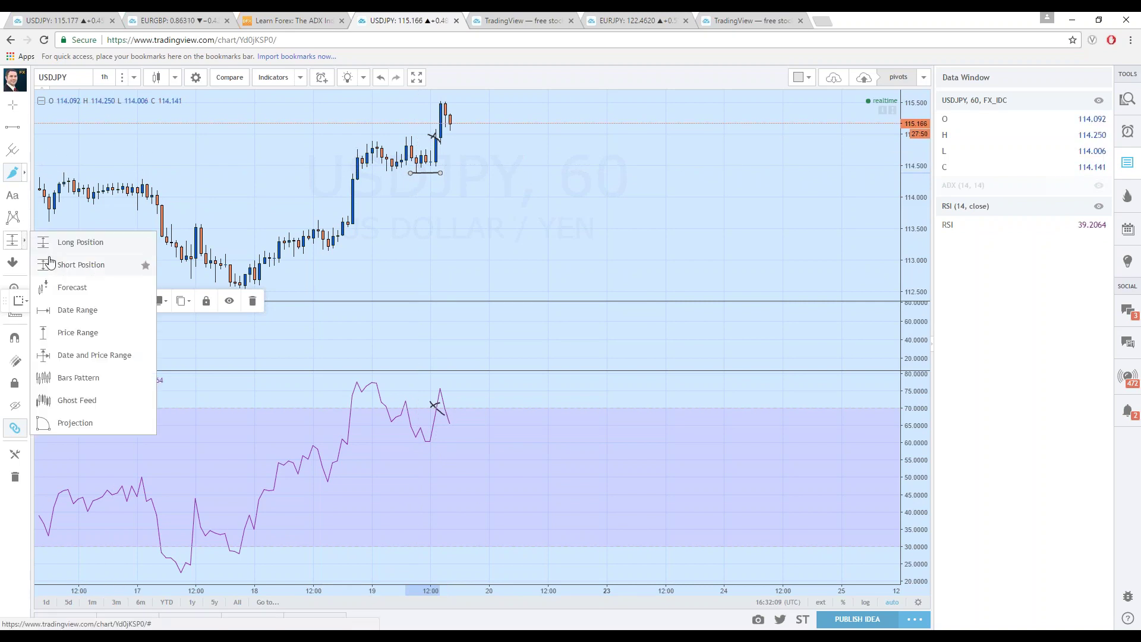
{"action": "left_click", "coordinate": [78, 240]}
{"action": "left_click", "coordinate": [410, 136]}
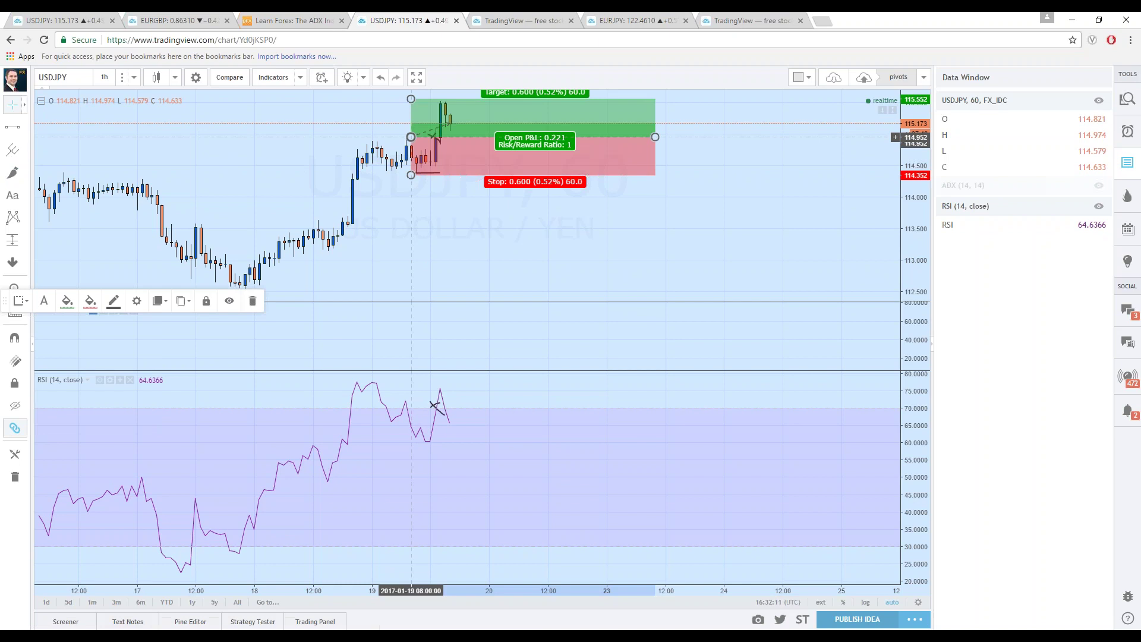
{"action": "left_click_drag", "start_coordinate": [410, 174], "coordinate": [411, 172]}
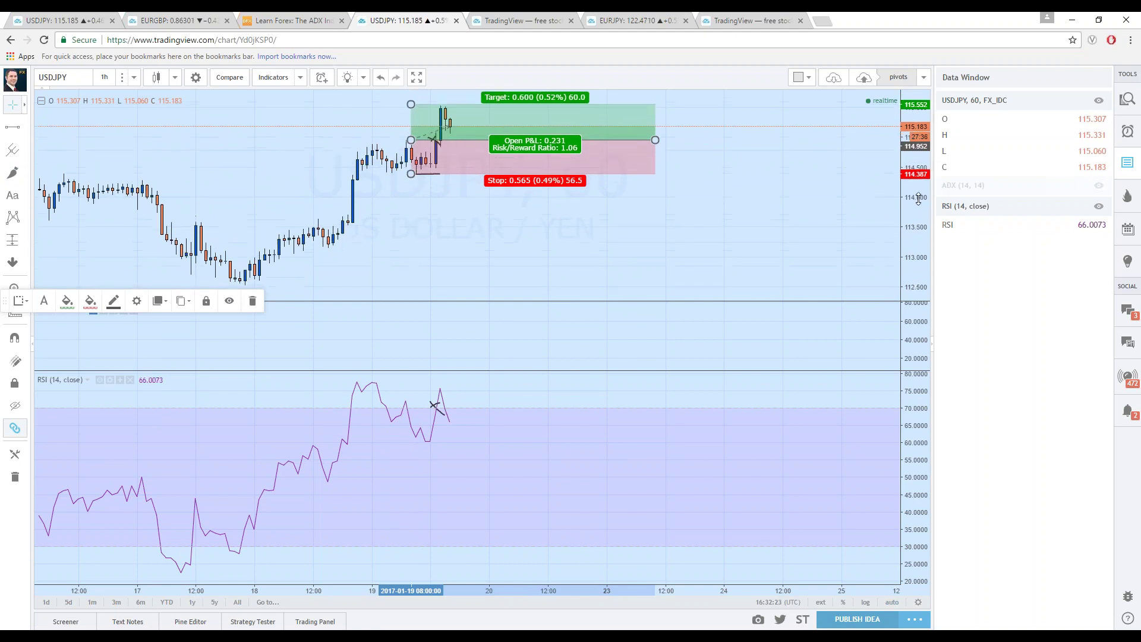
{"action": "left_click_drag", "start_coordinate": [348, 372], "coordinate": [345, 447]}
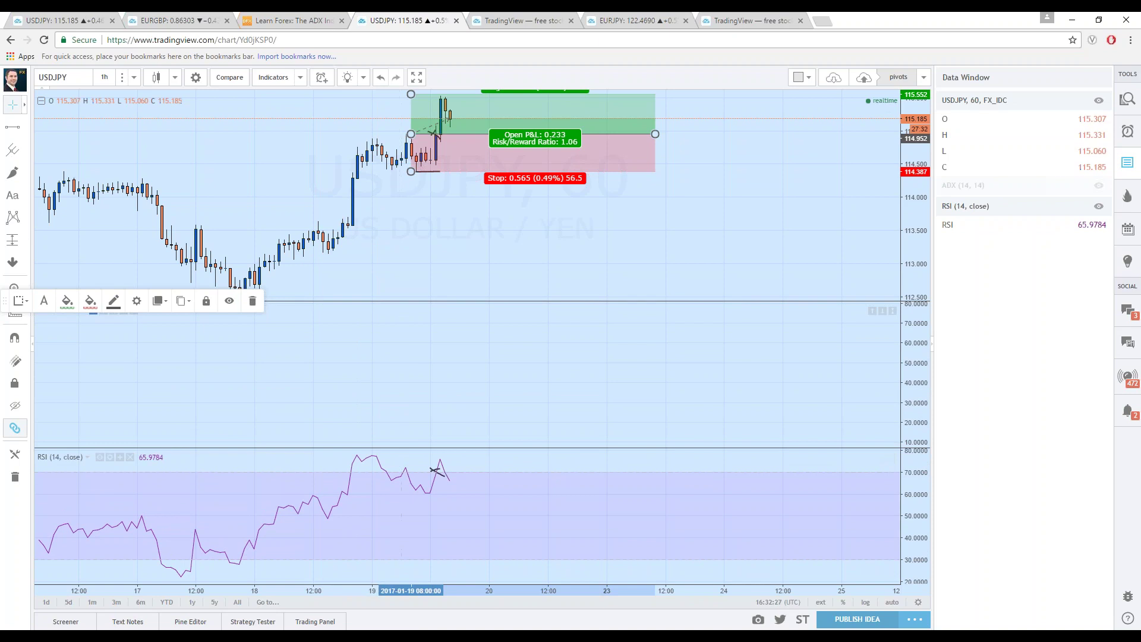
{"action": "left_click_drag", "start_coordinate": [400, 303], "coordinate": [400, 395]}
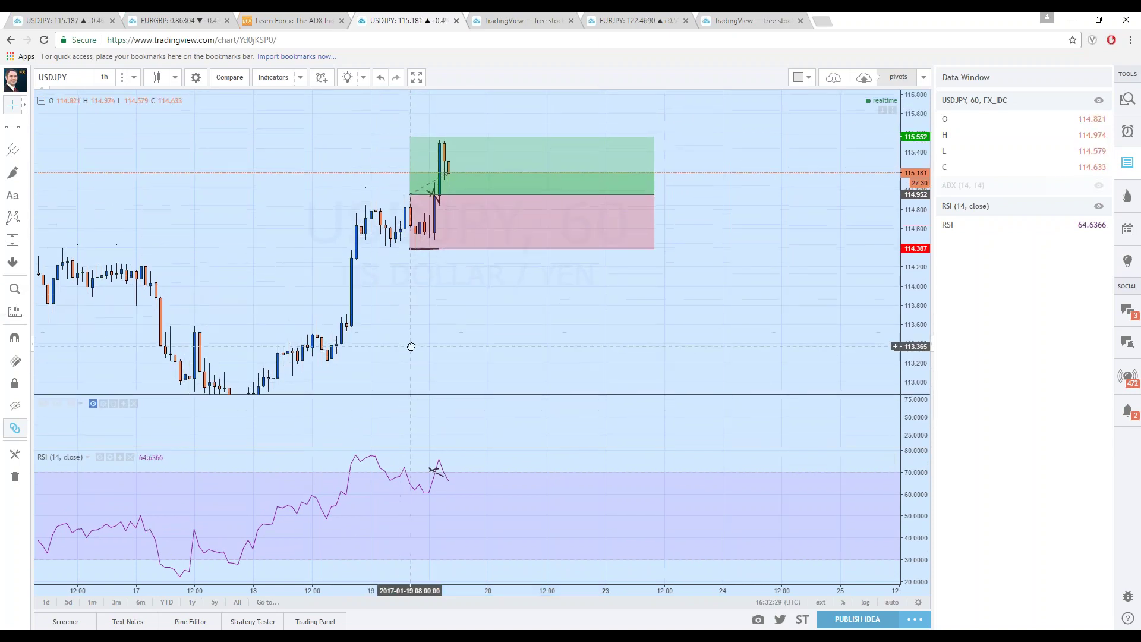
Raise the long position's target to 1.128 for a 2:1 risk/reward ratio.
{"action": "left_click_drag", "start_coordinate": [414, 139], "coordinate": [410, 99]}
{"action": "left_click_drag", "start_coordinate": [340, 139], "coordinate": [341, 181]}
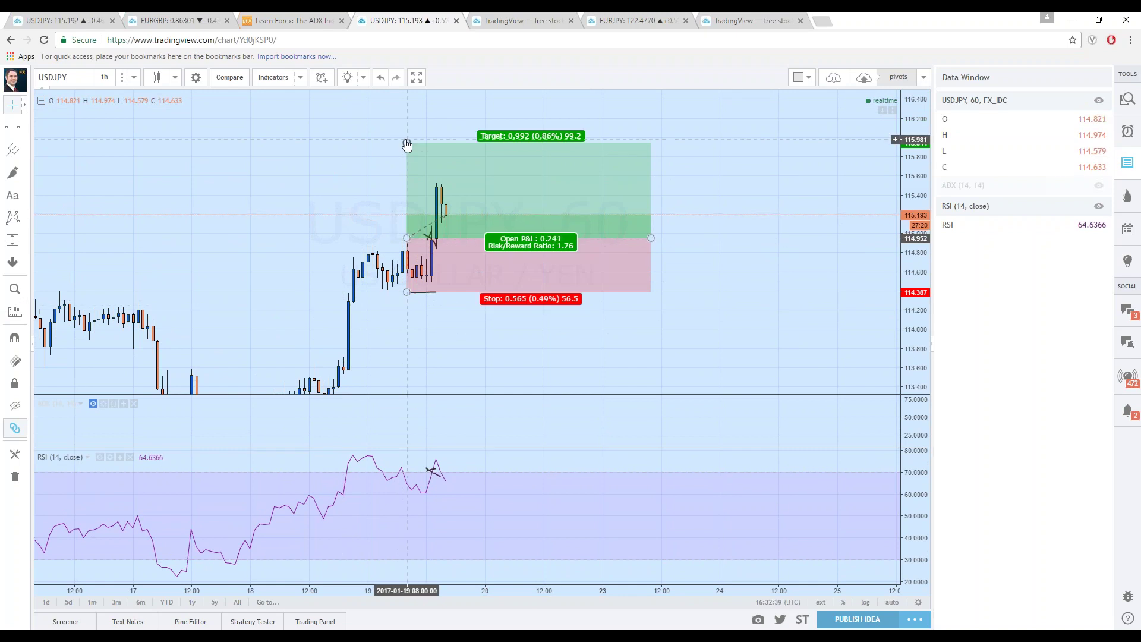
{"action": "left_click_drag", "start_coordinate": [407, 144], "coordinate": [407, 129]}
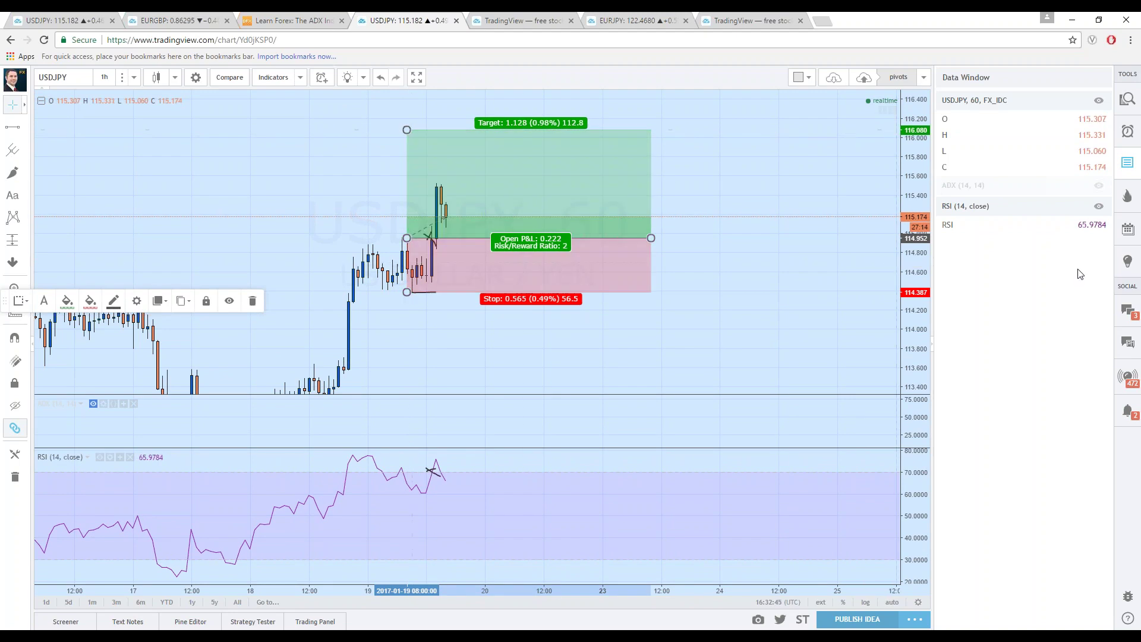
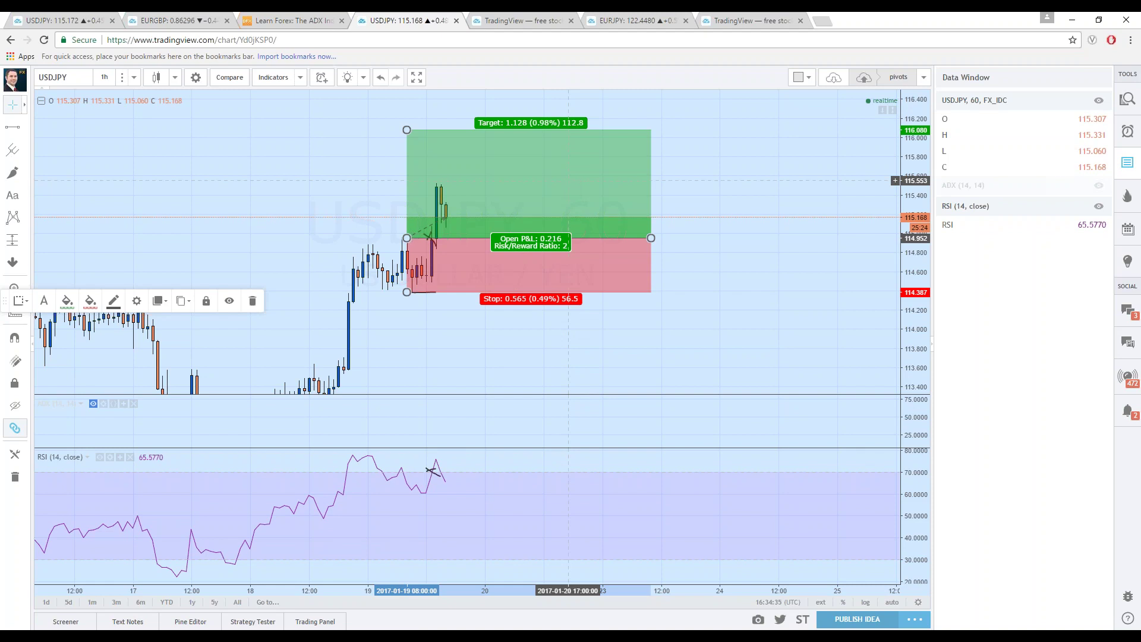
Change the RSI length to 7.
{"action": "left_click", "coordinate": [110, 458]}
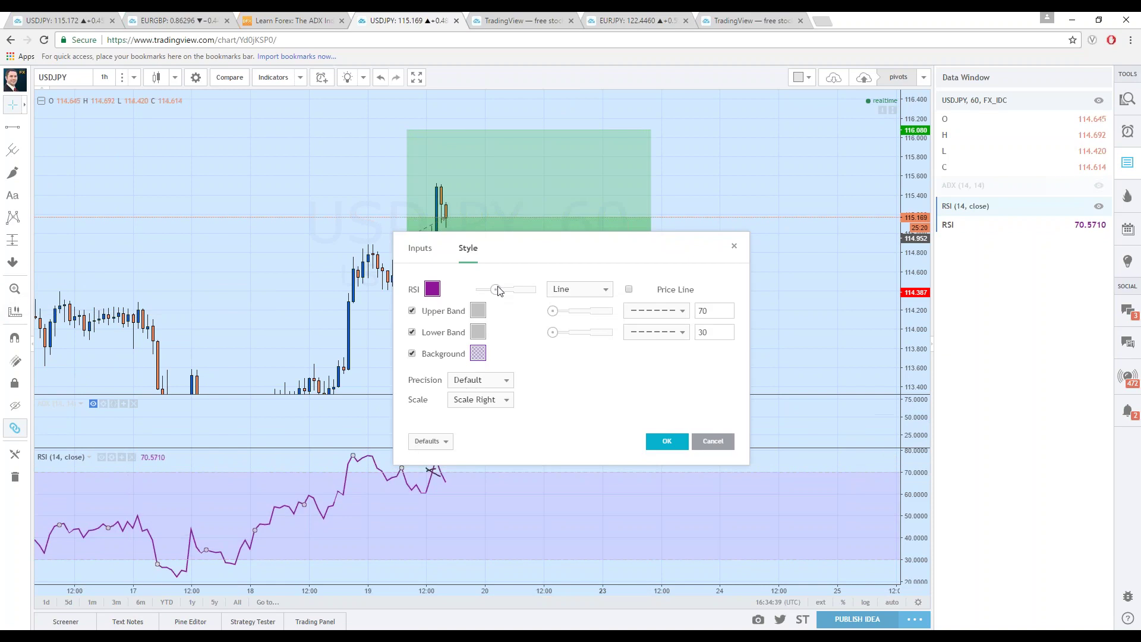
{"action": "left_click", "coordinate": [429, 258]}
{"action": "left_click", "coordinate": [449, 289]}
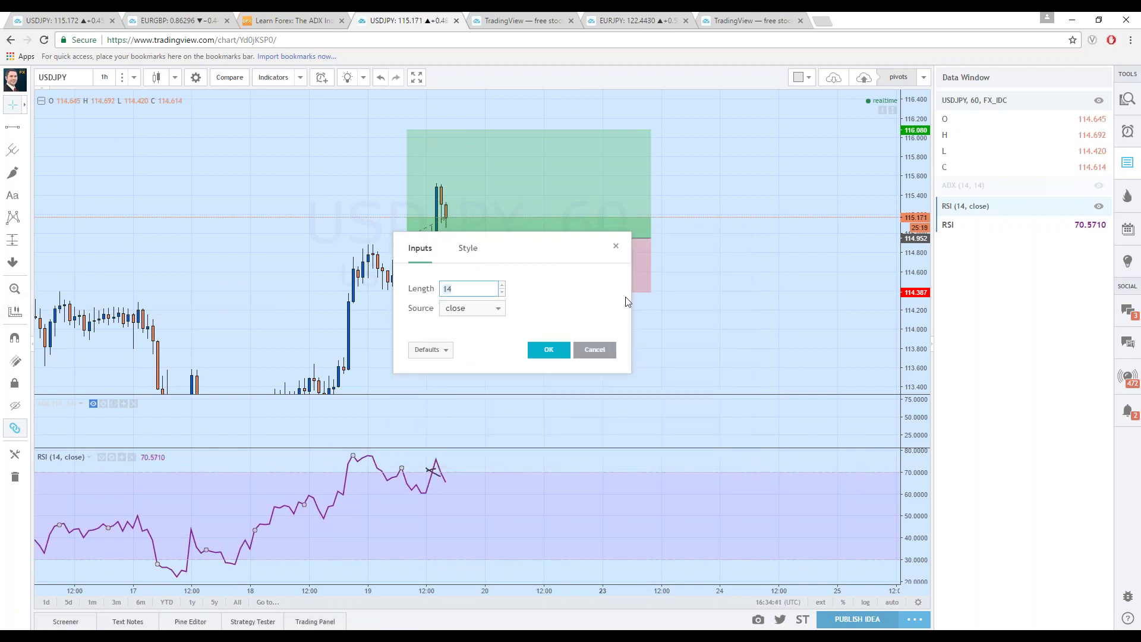
{"action": "type", "text": "7"}
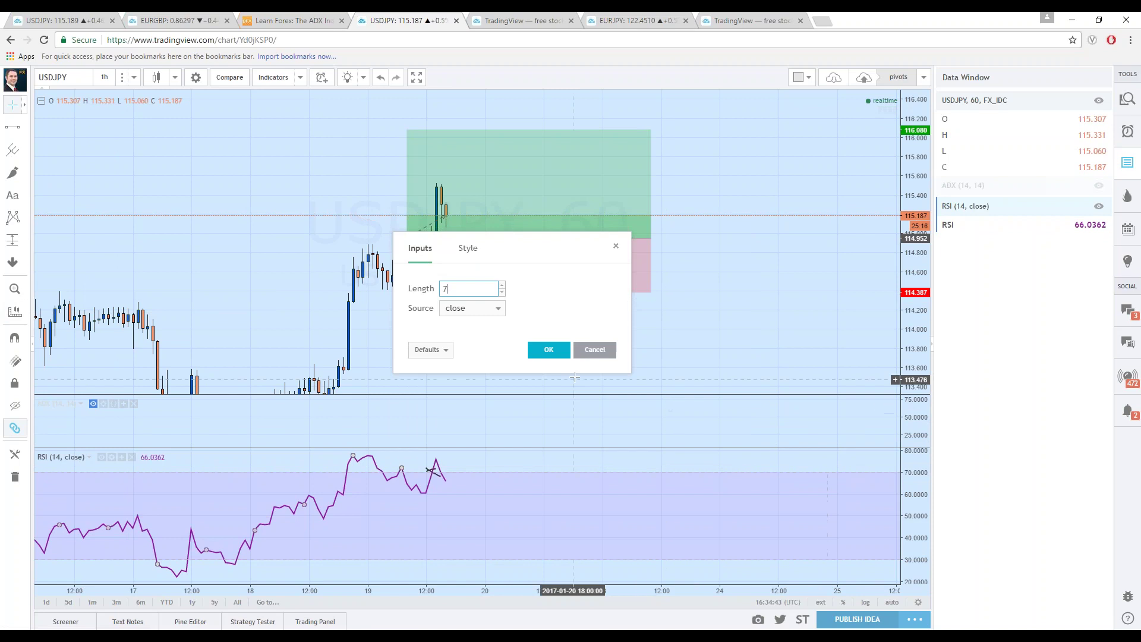
{"action": "left_click", "coordinate": [548, 350]}
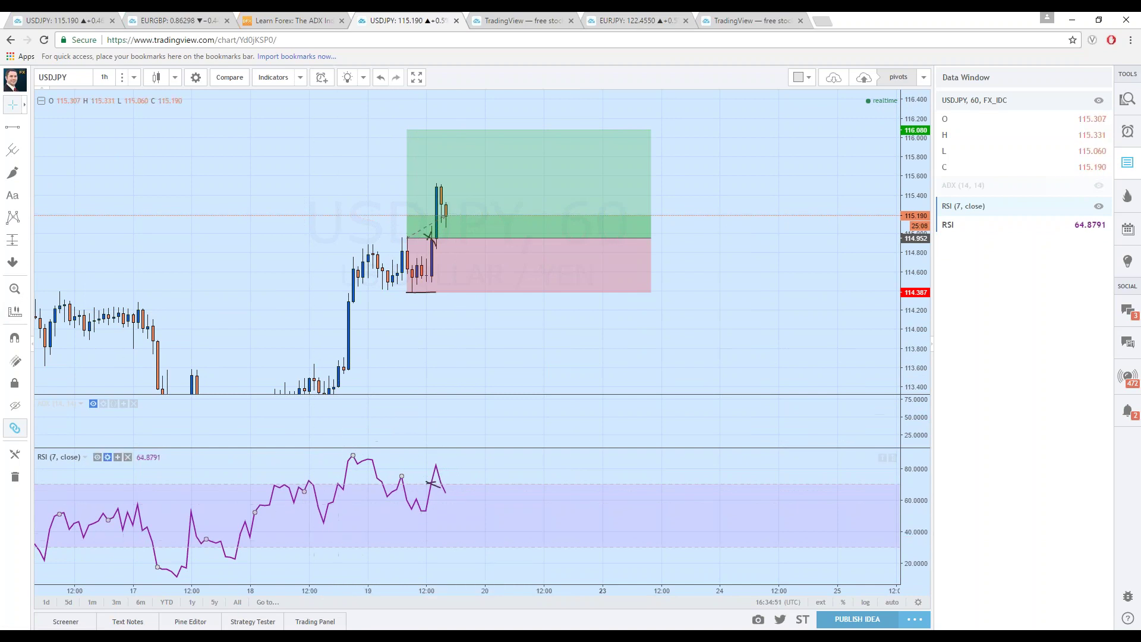
Try an RSI length of 20, then restore it to 14.
{"action": "left_click", "coordinate": [109, 458]}
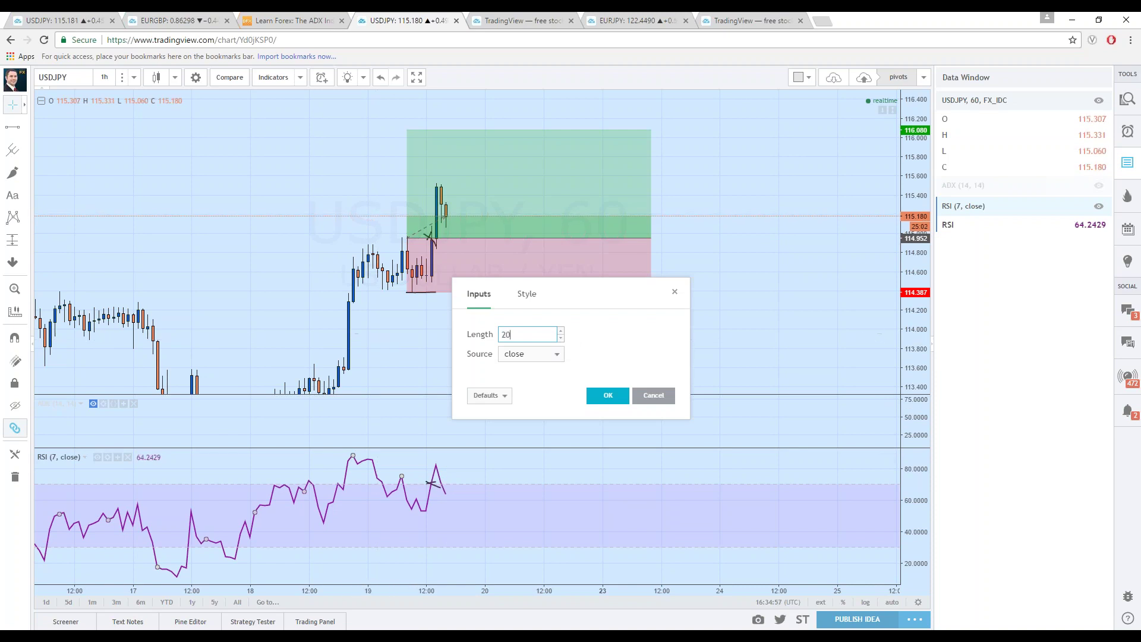
{"action": "left_click", "coordinate": [608, 395]}
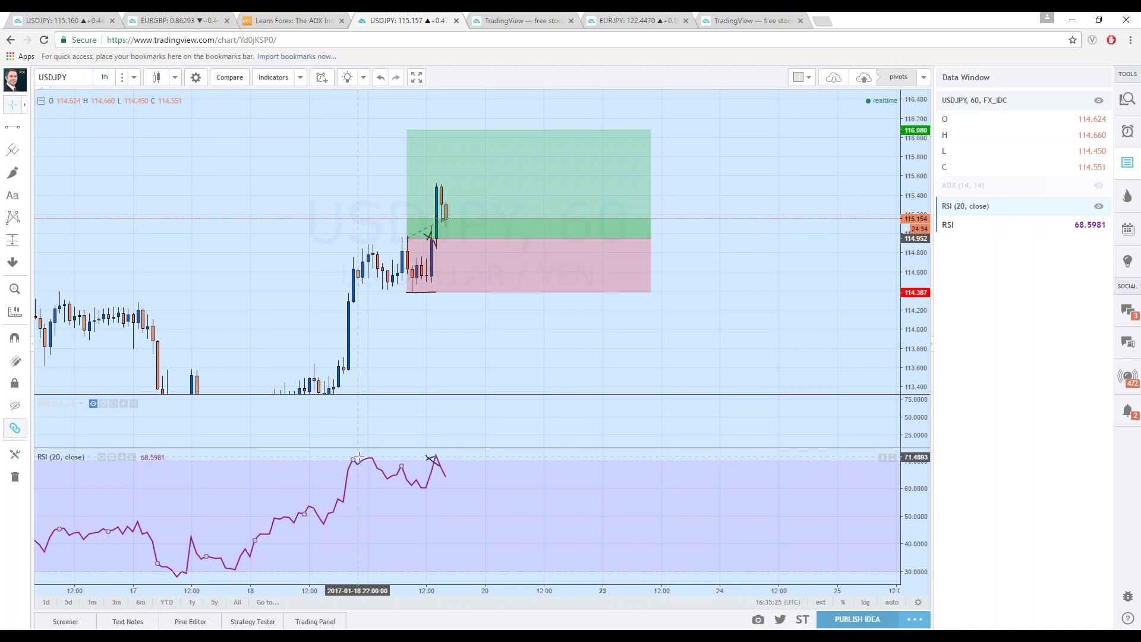
{"action": "left_click", "coordinate": [112, 458]}
{"action": "double_click", "coordinate": [527, 330]}
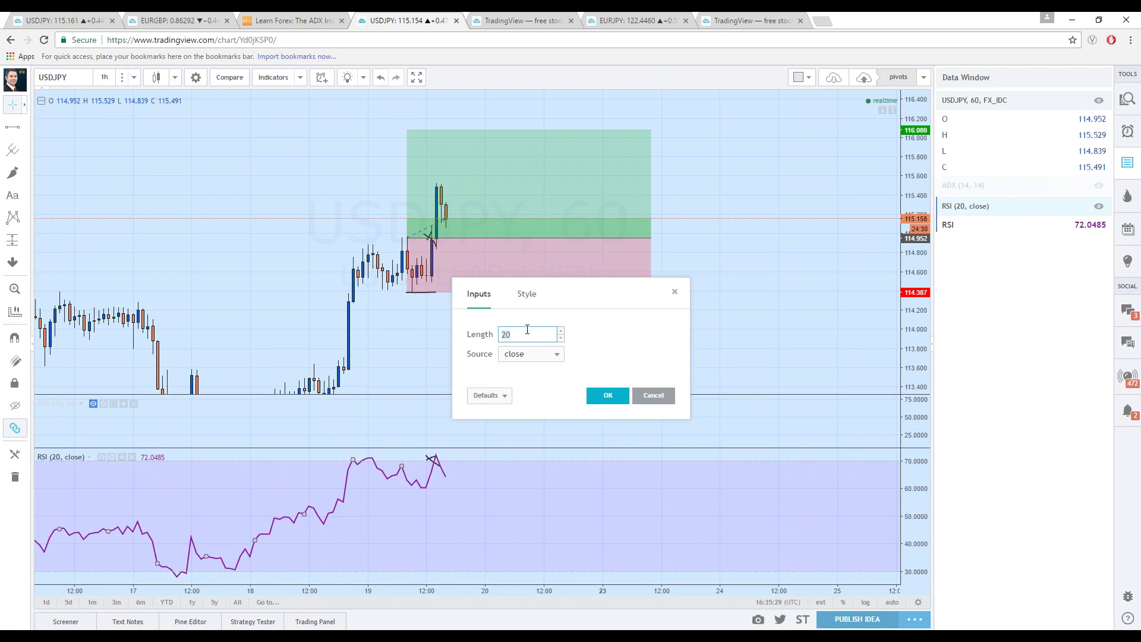
{"action": "type", "text": "14"}
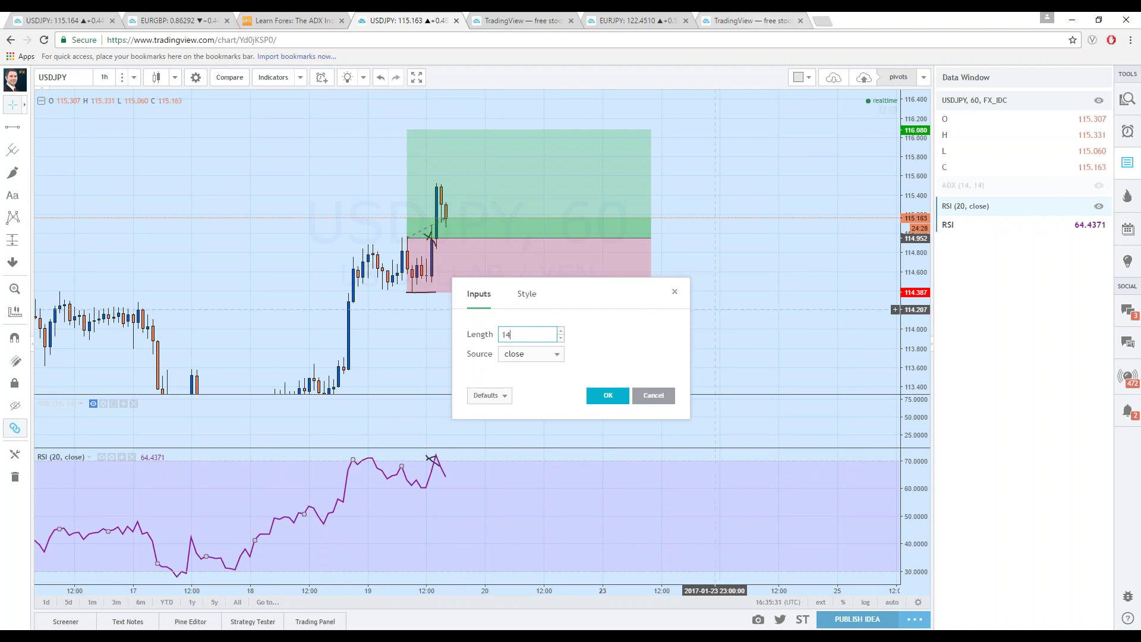
{"action": "left_click", "coordinate": [607, 396]}
{"action": "scroll", "coordinate": [609, 410], "scroll_direction": "down", "scroll_amount": 3}
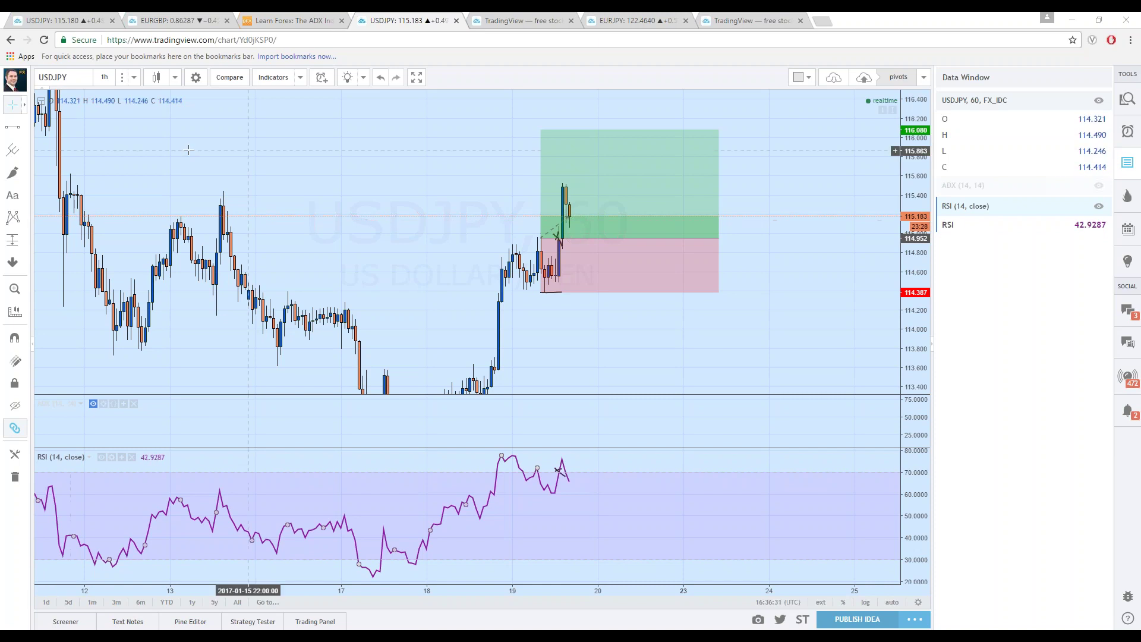
Load the NZDUSD chart on 4-hour candles.
{"action": "left_click", "coordinate": [65, 73]}
{"action": "type", "text": "NZ"}
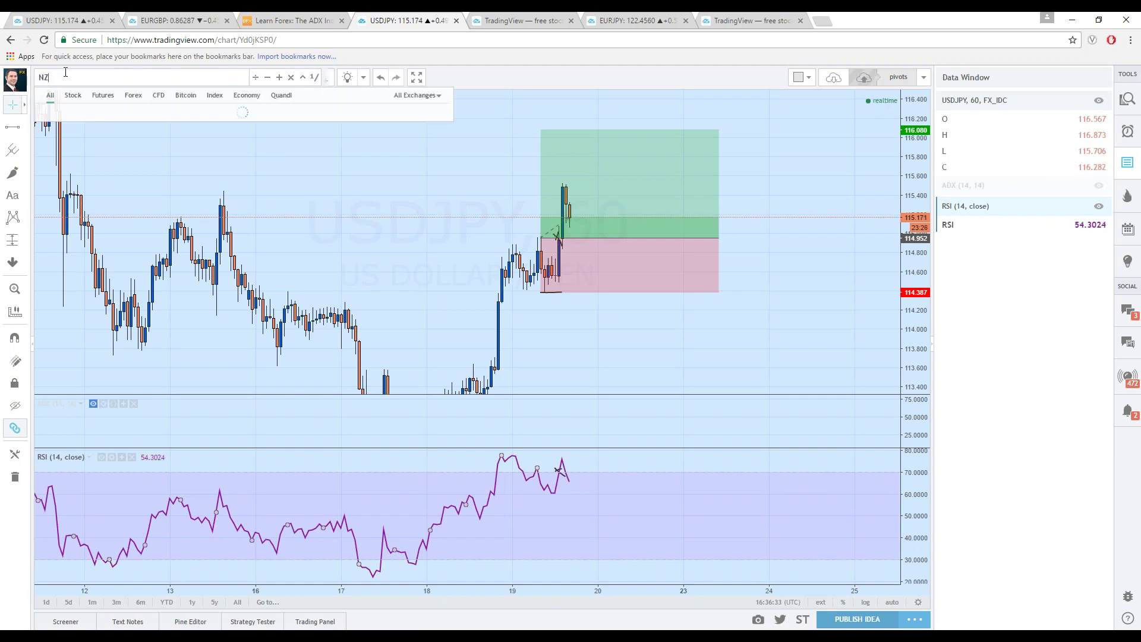
{"action": "type", "text": "DUSD"}
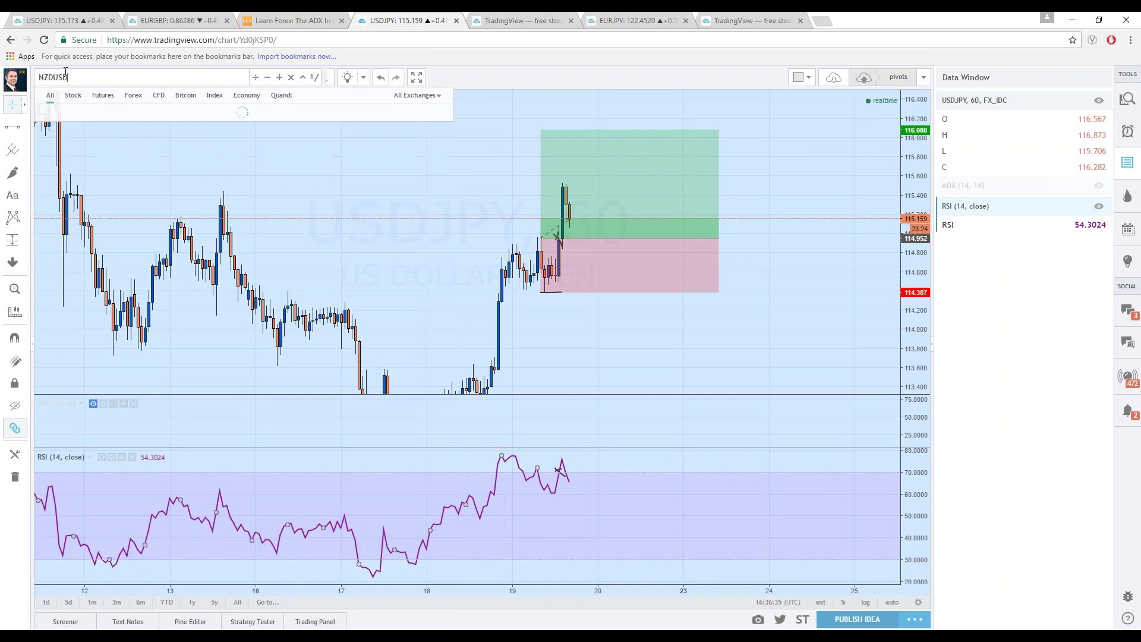
{"action": "left_click", "coordinate": [130, 111]}
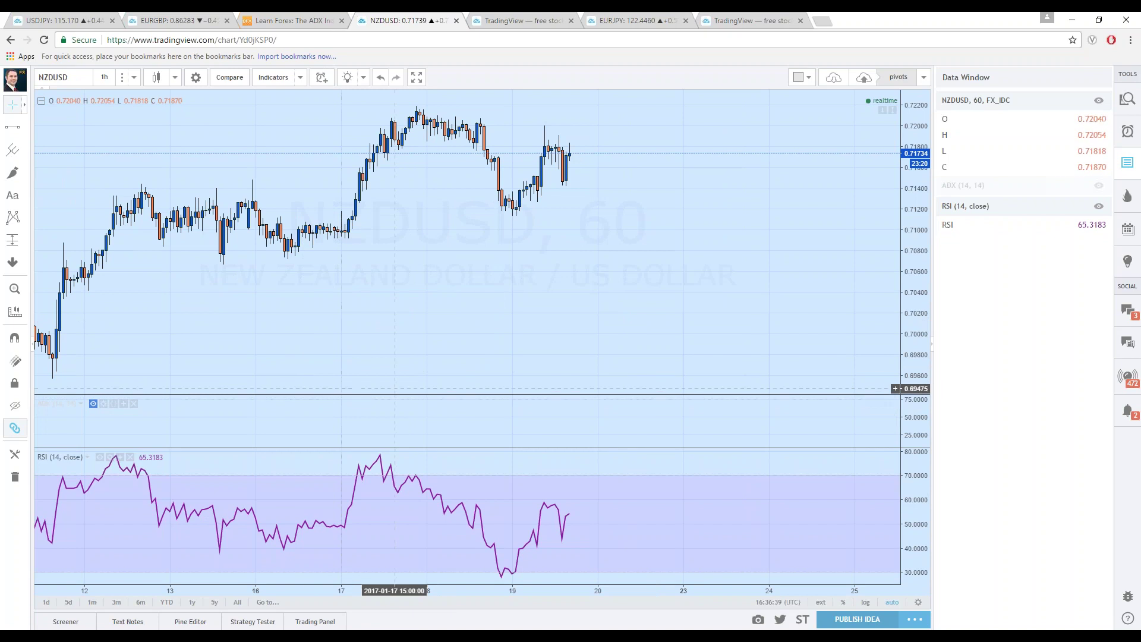
{"action": "left_click", "coordinate": [134, 77]}
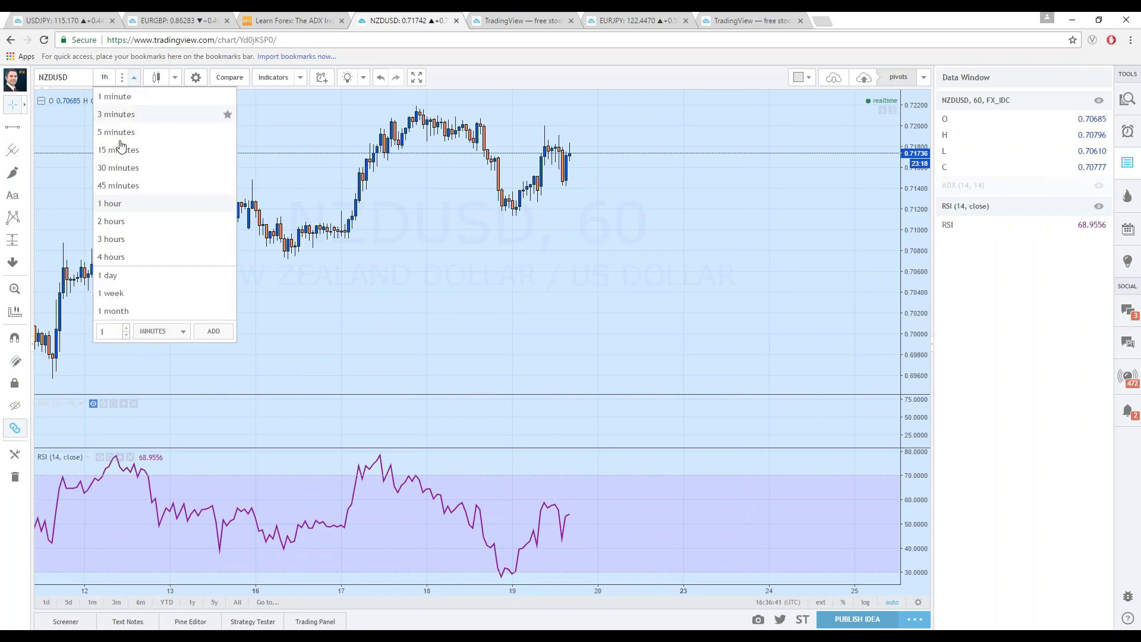
{"action": "left_click", "coordinate": [109, 257]}
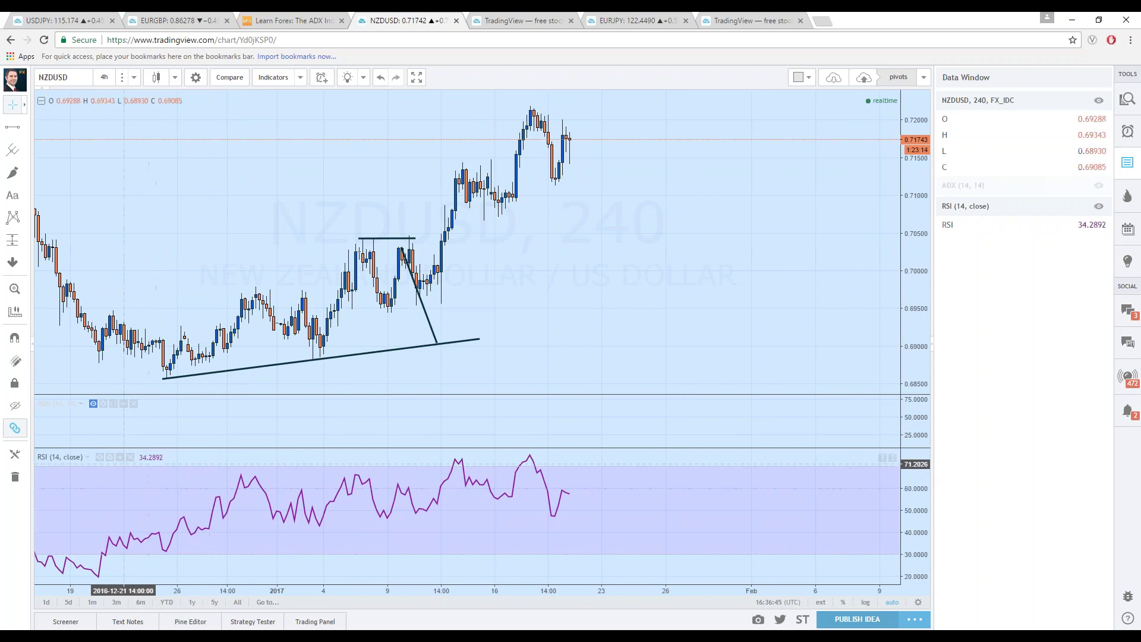
Hide the RSI and show the ADX (14, 14) pane.
{"action": "left_click", "coordinate": [100, 457]}
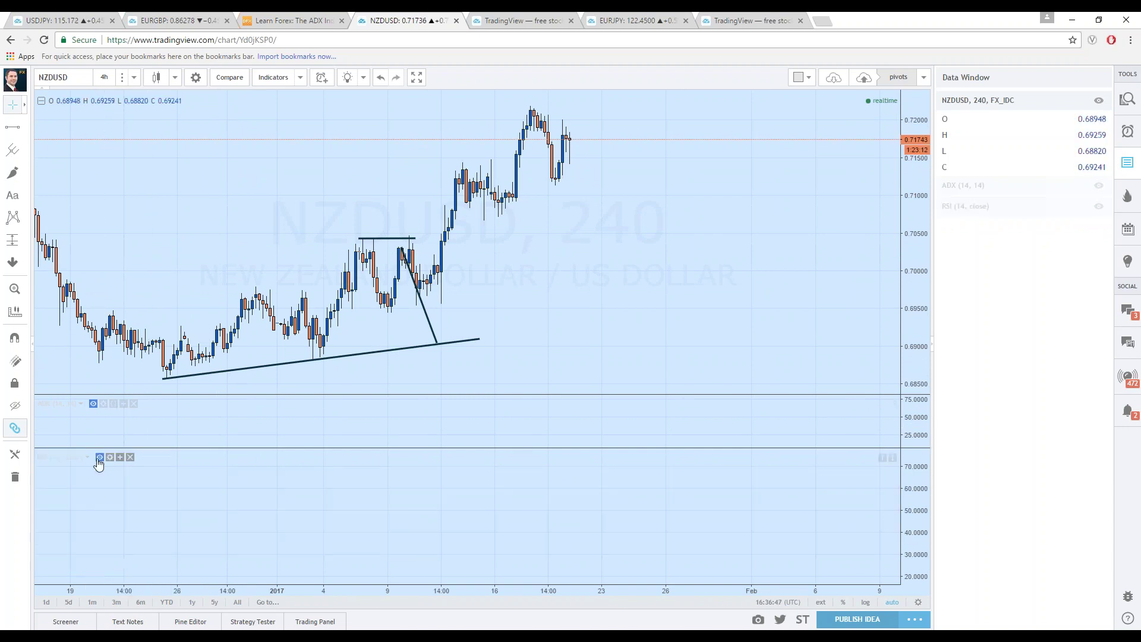
{"action": "left_click", "coordinate": [93, 404]}
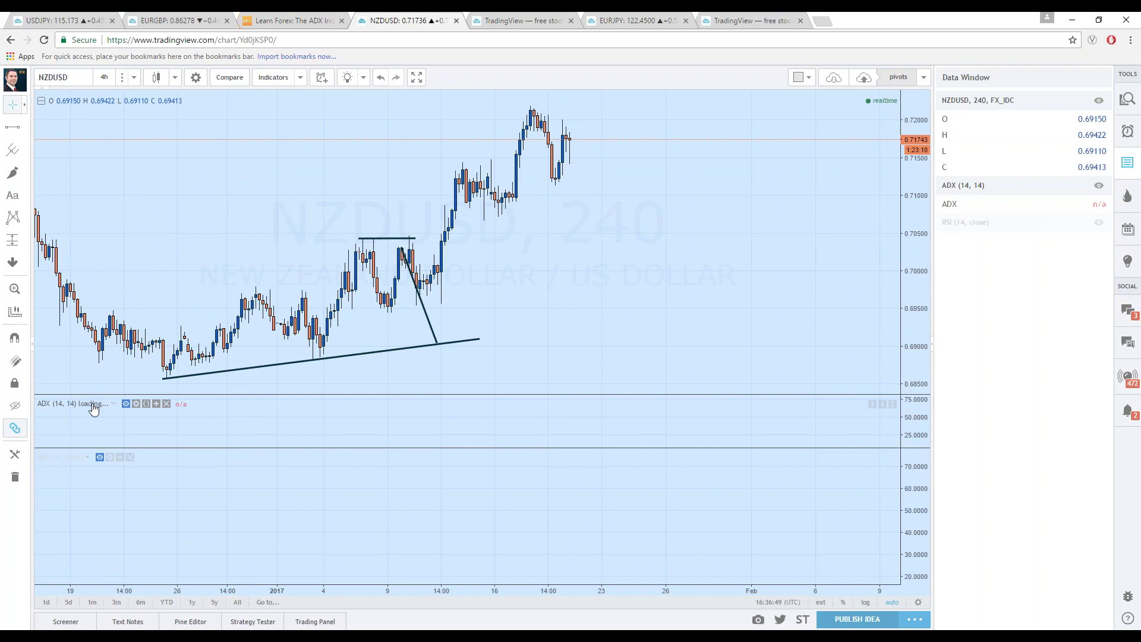
{"action": "scroll", "coordinate": [248, 455], "scroll_direction": "down", "scroll_amount": 5}
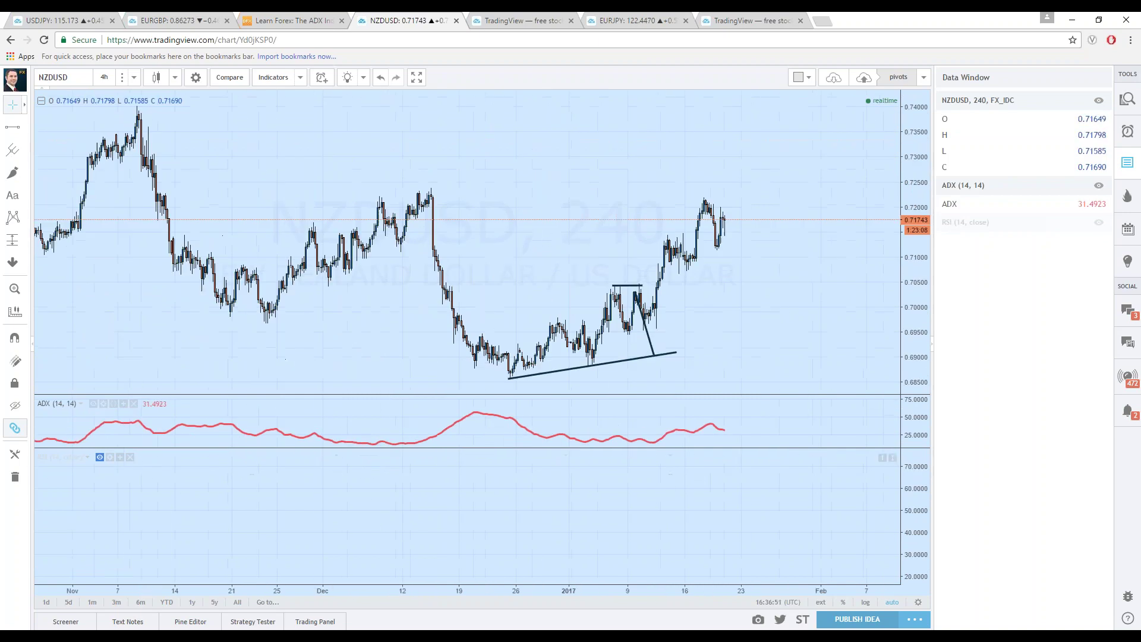
Enlarge the ADX pane and draw a horizontal line across it at 30.1208.
{"action": "left_click_drag", "start_coordinate": [330, 450], "coordinate": [330, 529]}
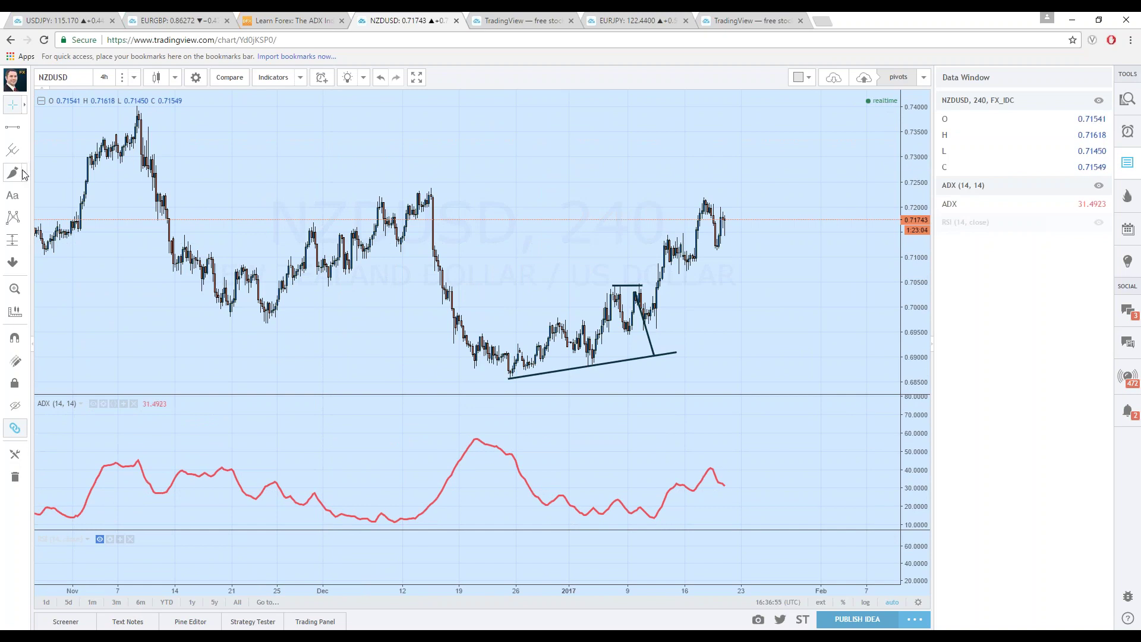
{"action": "left_click", "coordinate": [13, 126]}
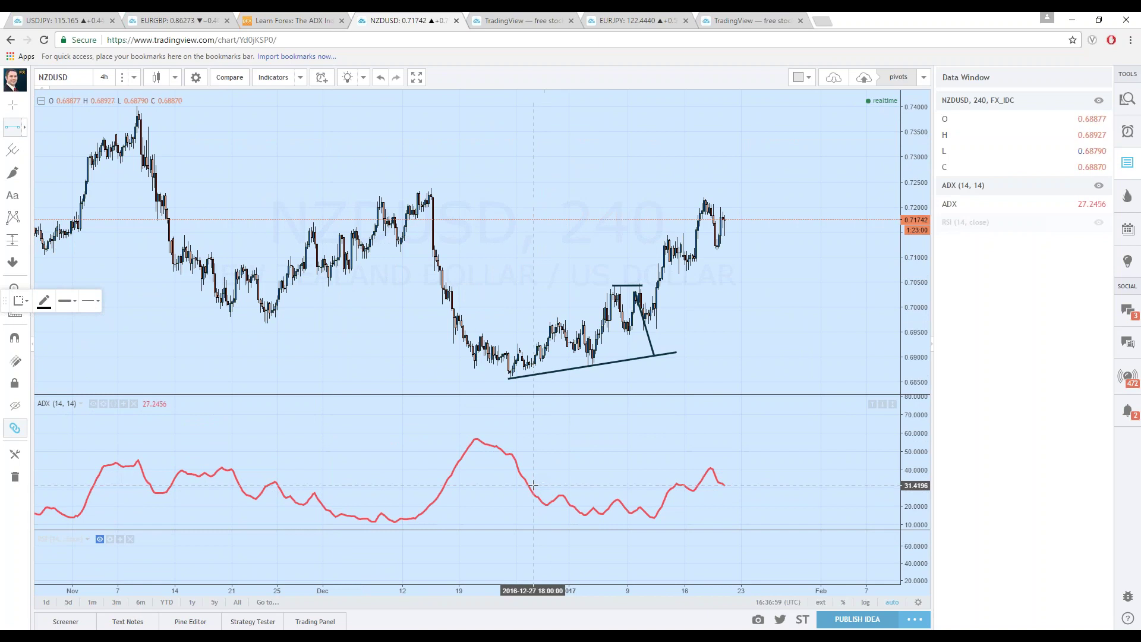
{"action": "left_click", "coordinate": [24, 127]}
{"action": "left_click", "coordinate": [84, 174]}
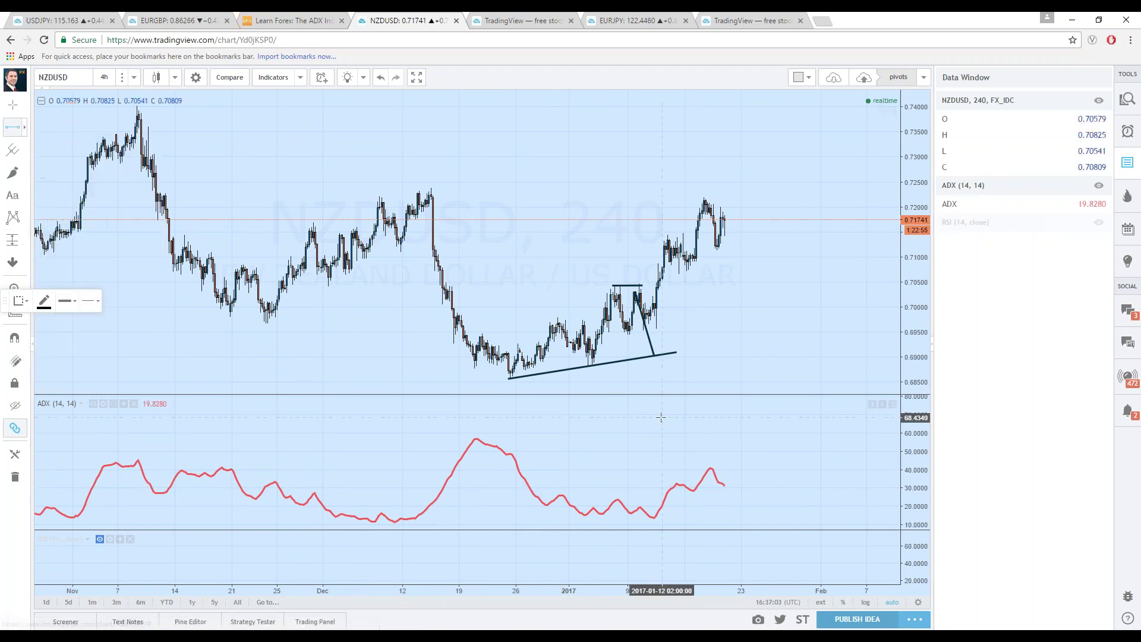
{"action": "left_click", "coordinate": [669, 488]}
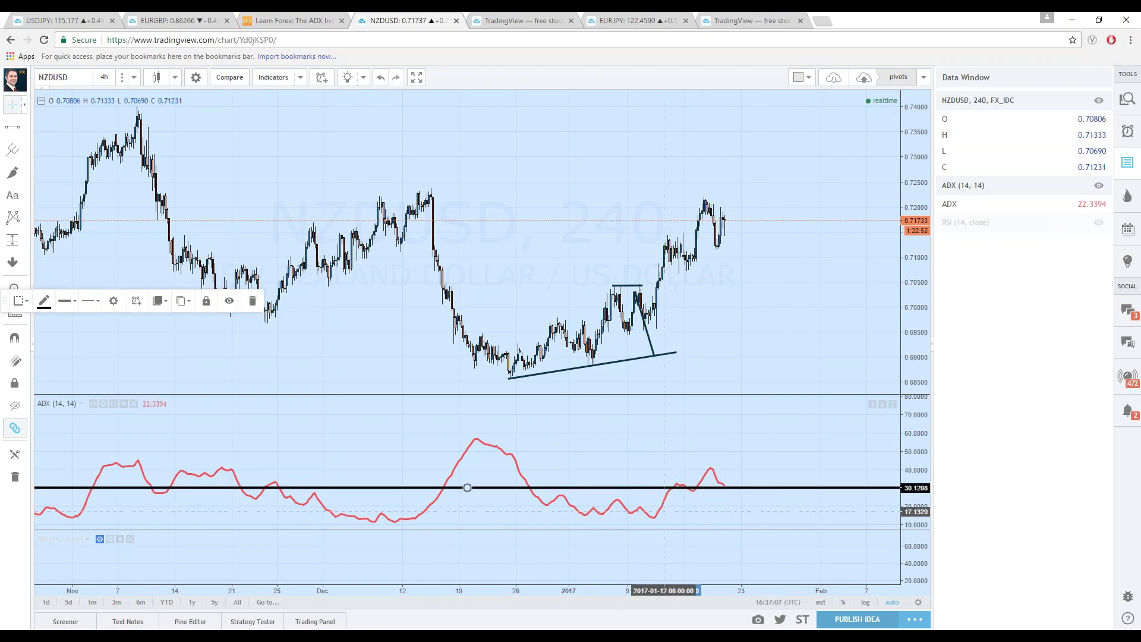
Hide the ADX line, keeping the horizontal threshold line in its pane.
{"action": "right_click", "coordinate": [728, 471]}
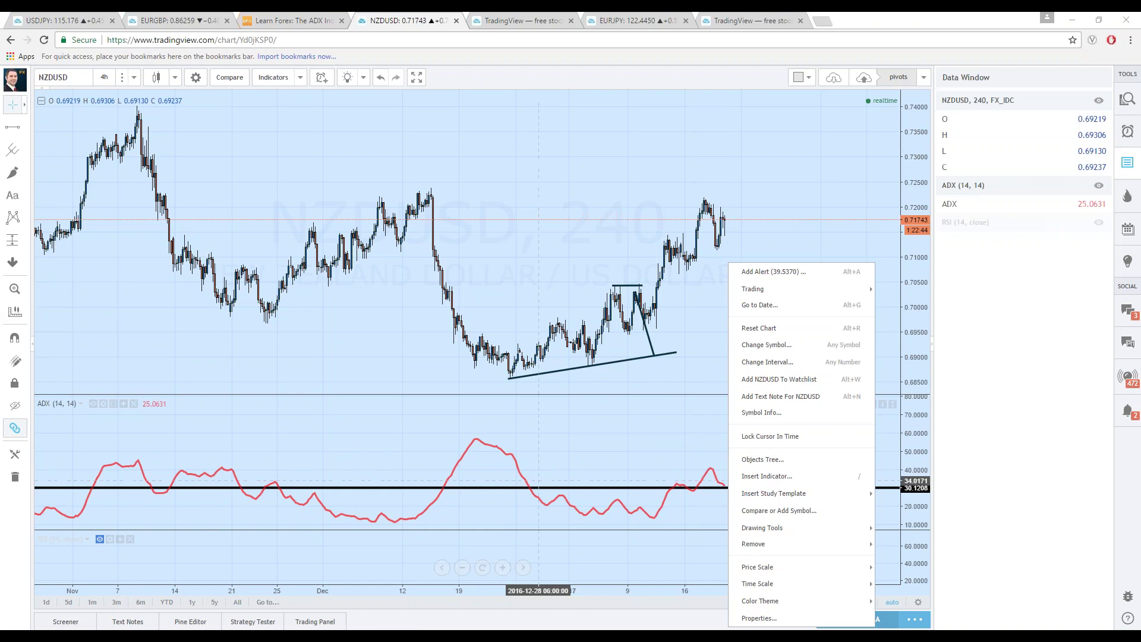
{"action": "mouse_move", "coordinate": [773, 289]}
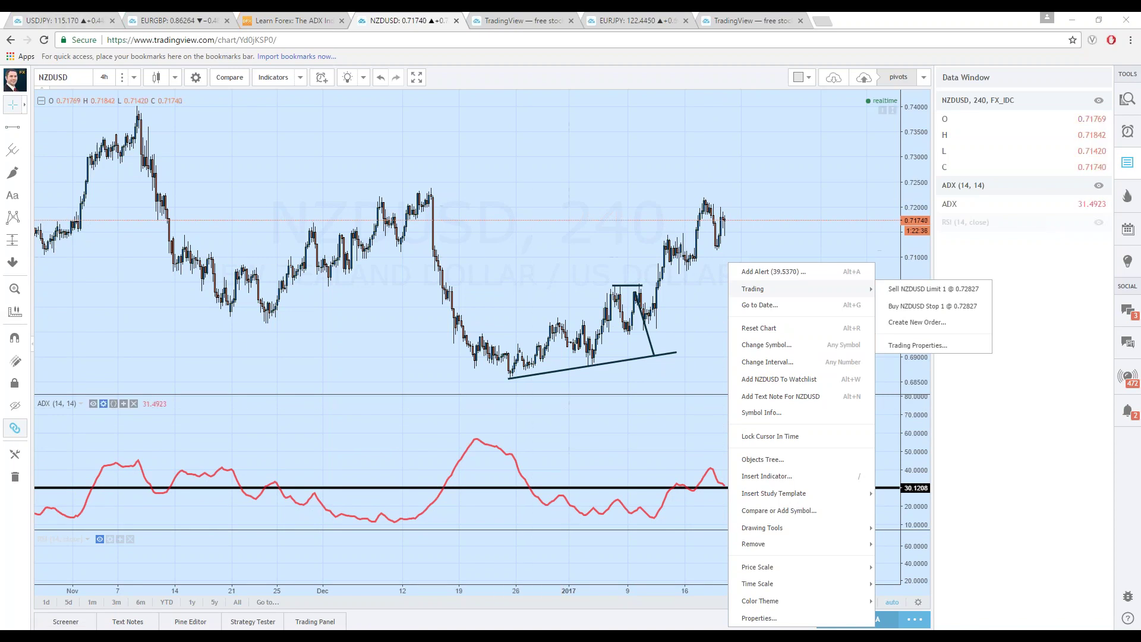
{"action": "left_click", "coordinate": [93, 404]}
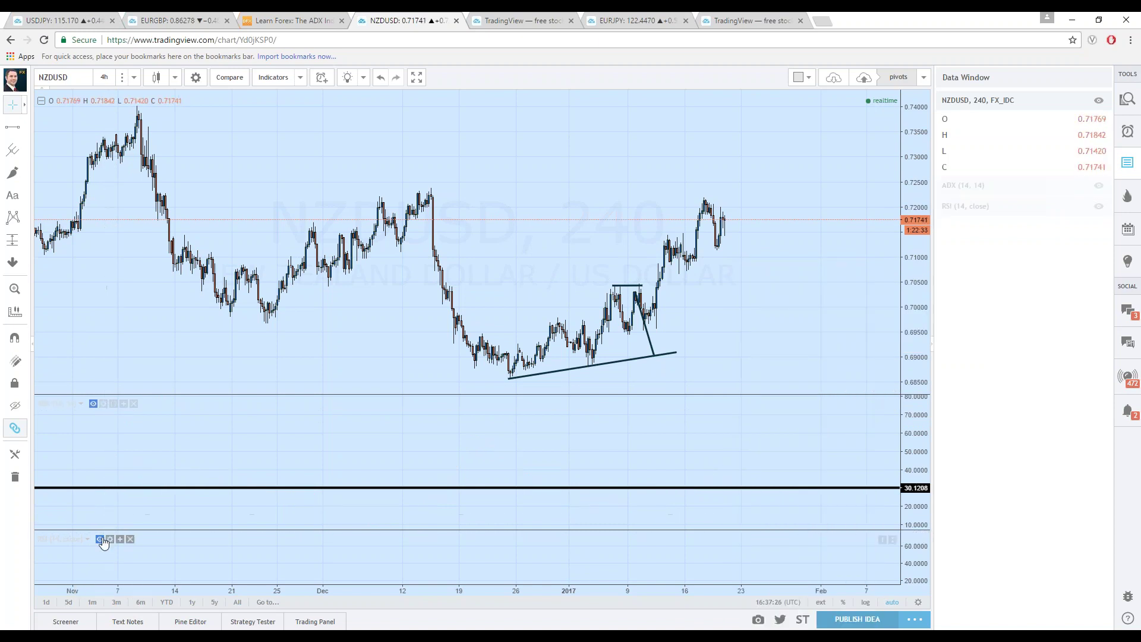
Put NZDUSD on 1-hour candles, show the RSI (14) pane again and zoom in.
{"action": "left_click", "coordinate": [133, 77]}
{"action": "left_click", "coordinate": [127, 203]}
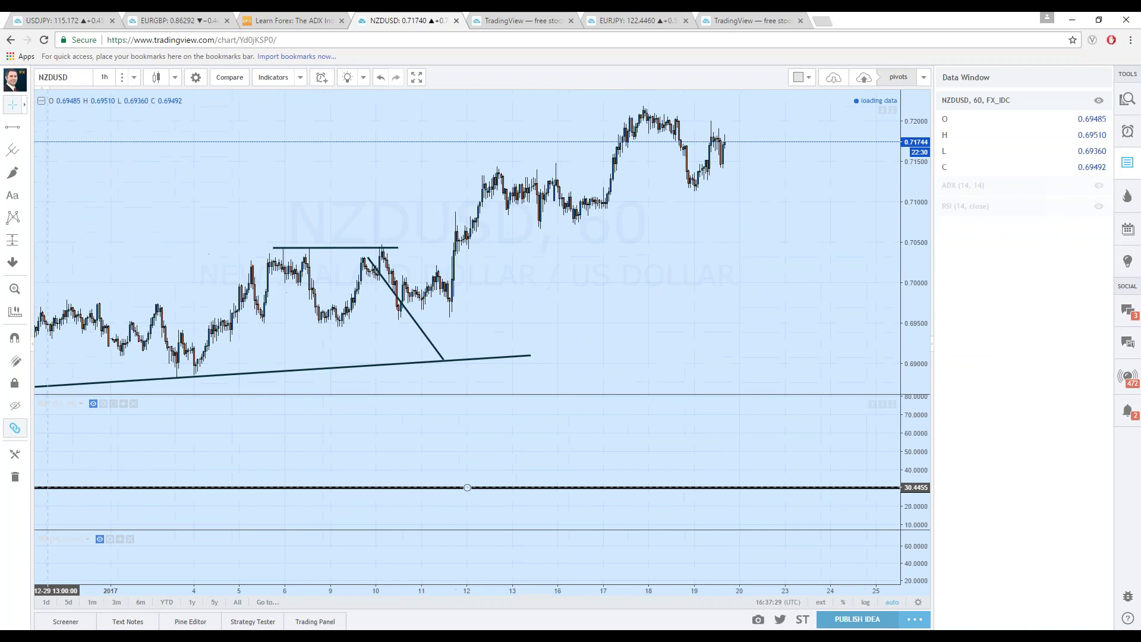
{"action": "left_click", "coordinate": [100, 540]}
{"action": "scroll", "coordinate": [493, 516], "scroll_direction": "up", "scroll_amount": 3}
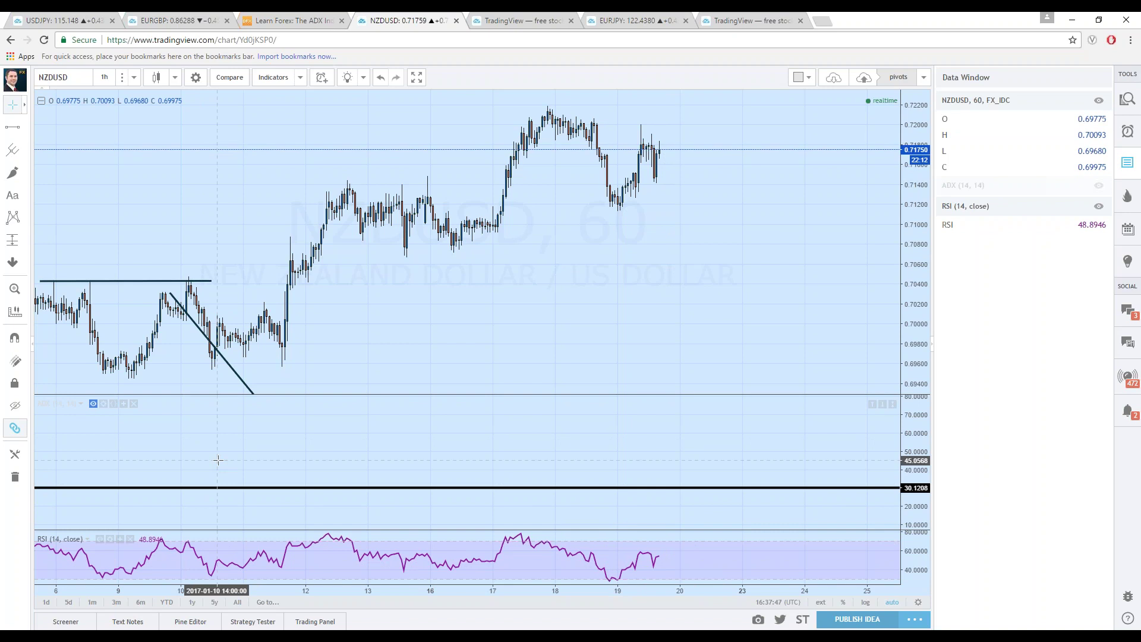
{"action": "scroll", "coordinate": [684, 117], "scroll_direction": "up", "scroll_amount": 1}
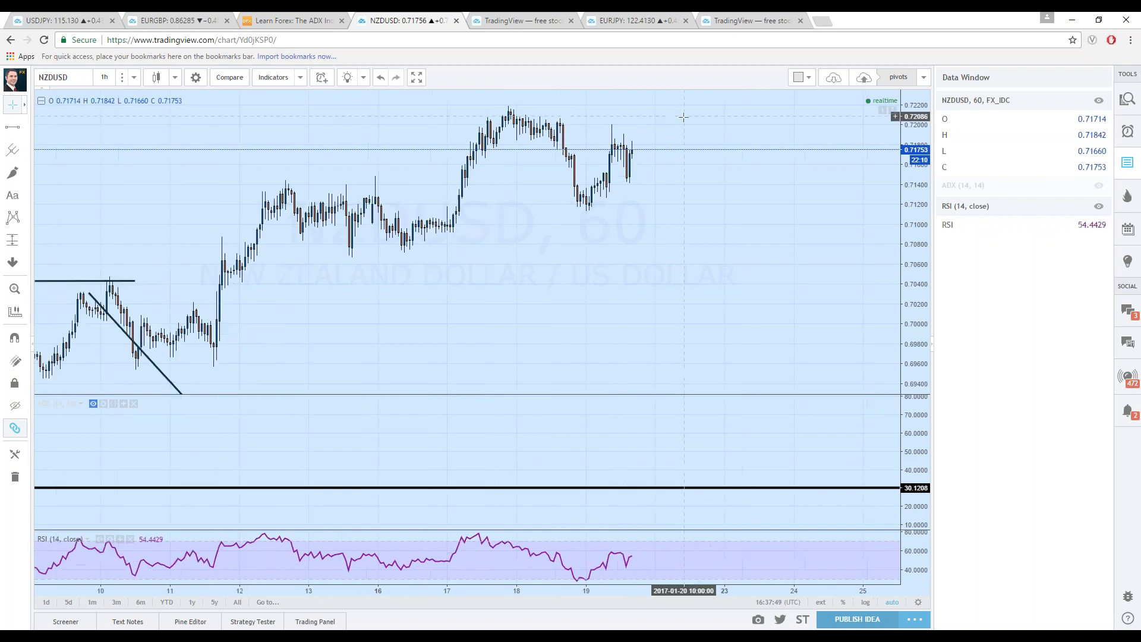
{"action": "scroll", "coordinate": [684, 117], "scroll_direction": "up", "scroll_amount": 1}
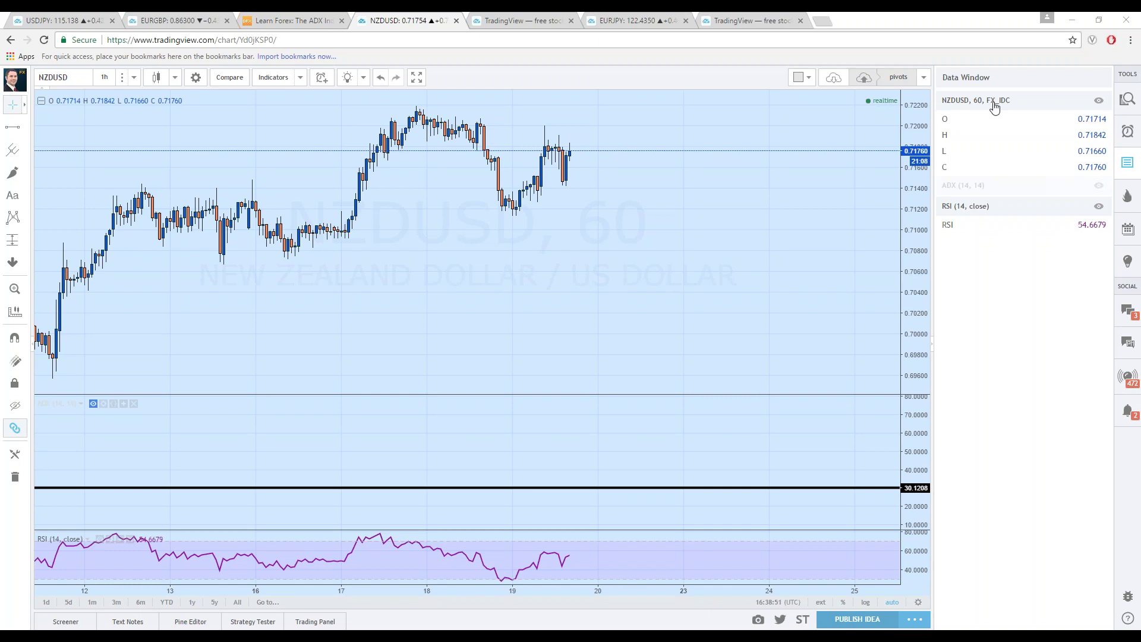
Scroll the DailyFX ADX article back to the trend-strength table, then return to the NZDUSD chart.
{"action": "left_click", "coordinate": [272, 16]}
{"action": "scroll", "coordinate": [515, 472], "scroll_direction": "down", "scroll_amount": 10}
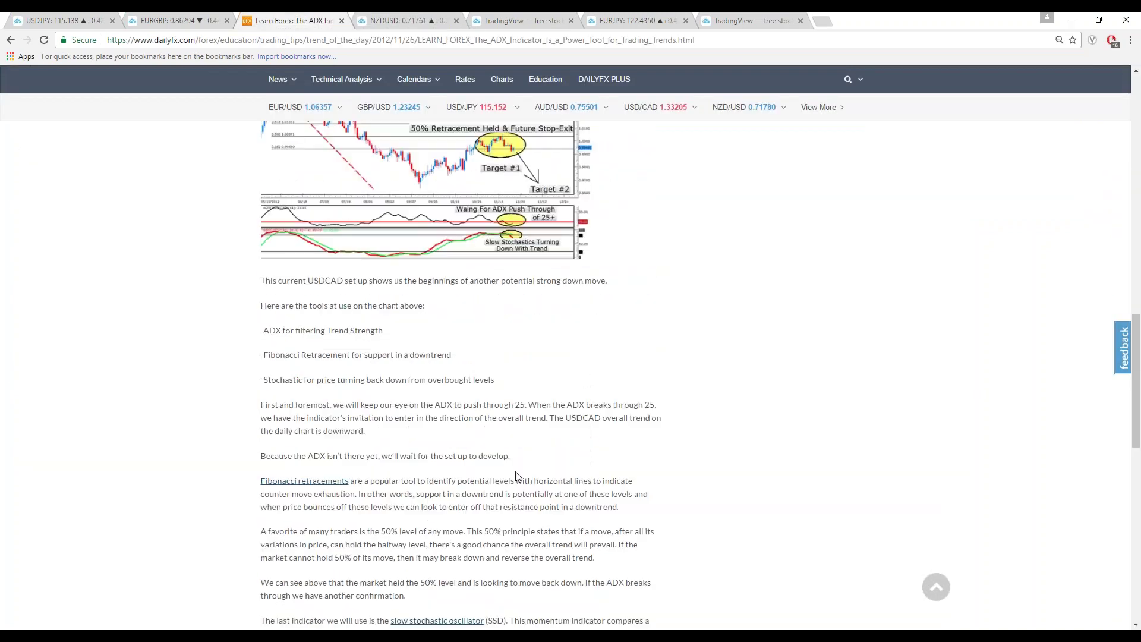
{"action": "scroll", "coordinate": [513, 481], "scroll_direction": "down", "scroll_amount": 5}
{"action": "scroll", "coordinate": [493, 478], "scroll_direction": "up", "scroll_amount": 15}
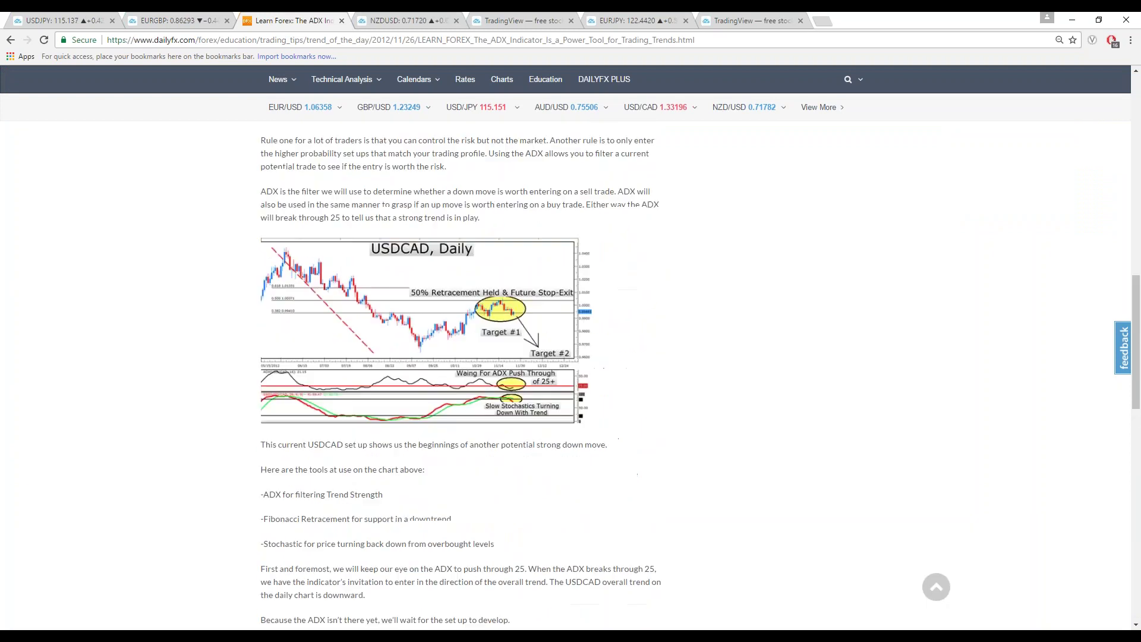
{"action": "scroll", "coordinate": [416, 386], "scroll_direction": "up", "scroll_amount": 2}
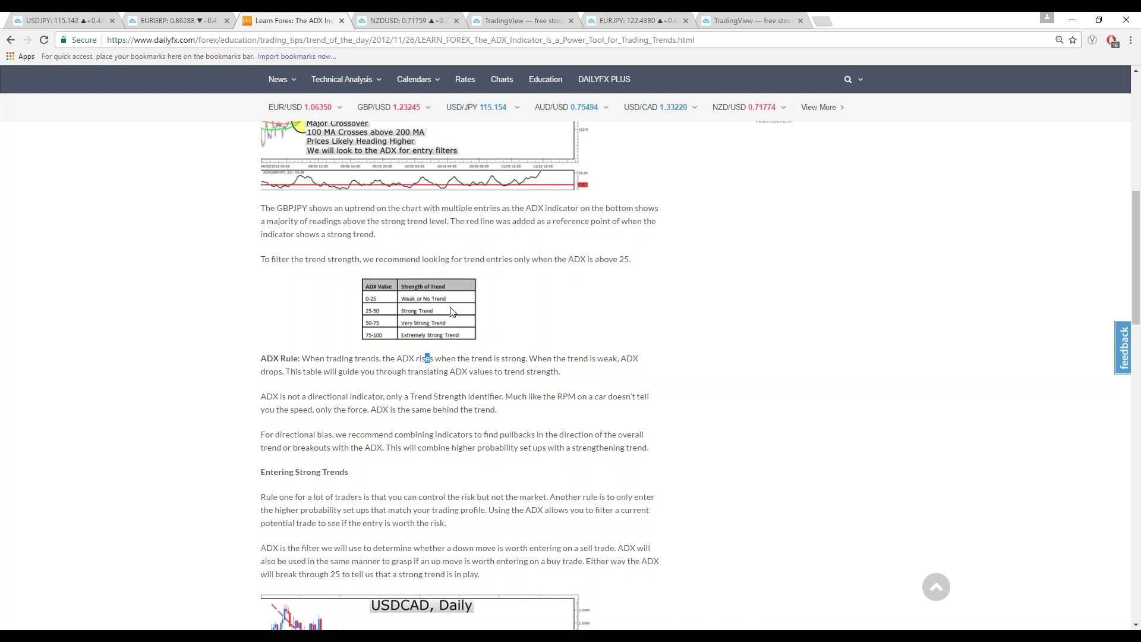
{"action": "key", "text": "ctrl+Tab"}
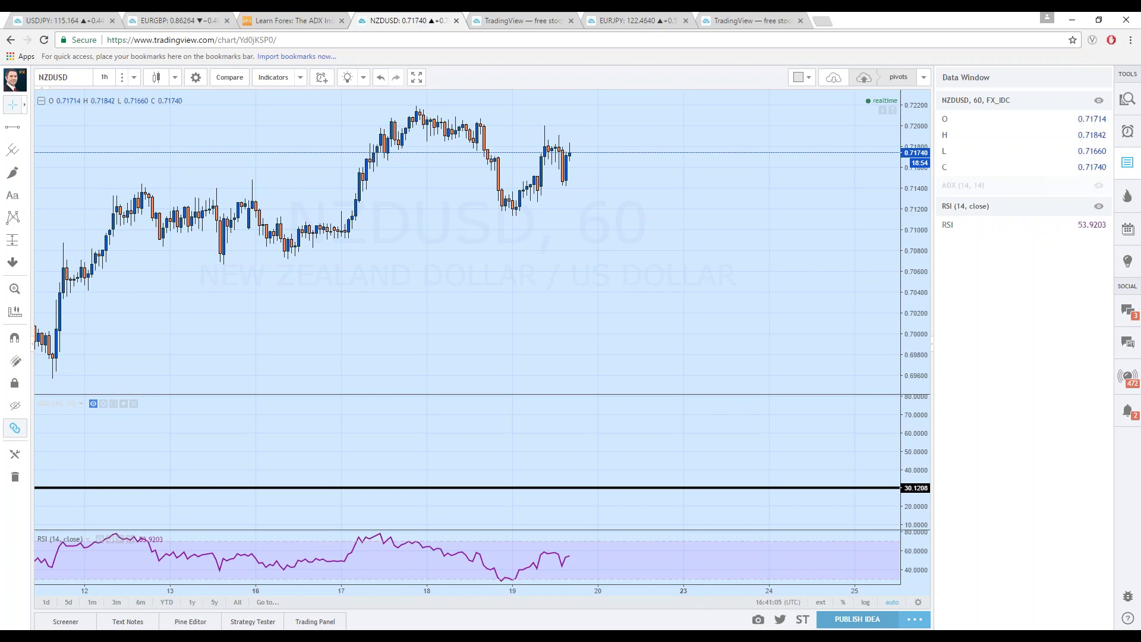
Load the GOLD (US$/OZ) chart.
{"action": "left_click", "coordinate": [74, 75]}
{"action": "type", "text": "GOLD"}
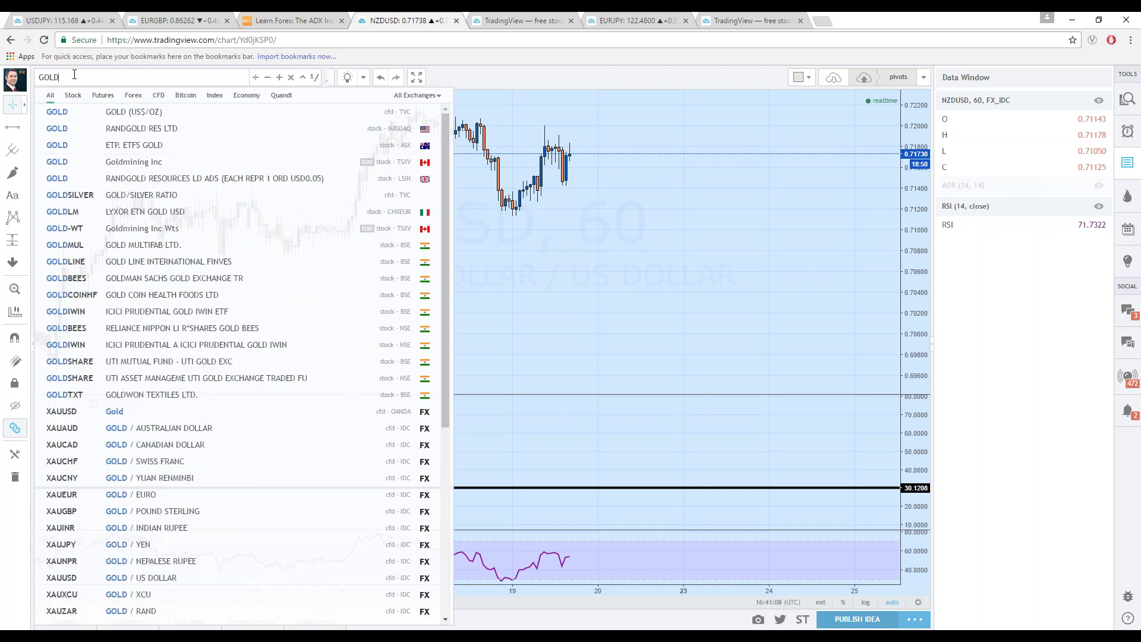
{"action": "left_click", "coordinate": [162, 113]}
{"action": "scroll", "coordinate": [623, 288], "scroll_direction": "down", "scroll_amount": 2}
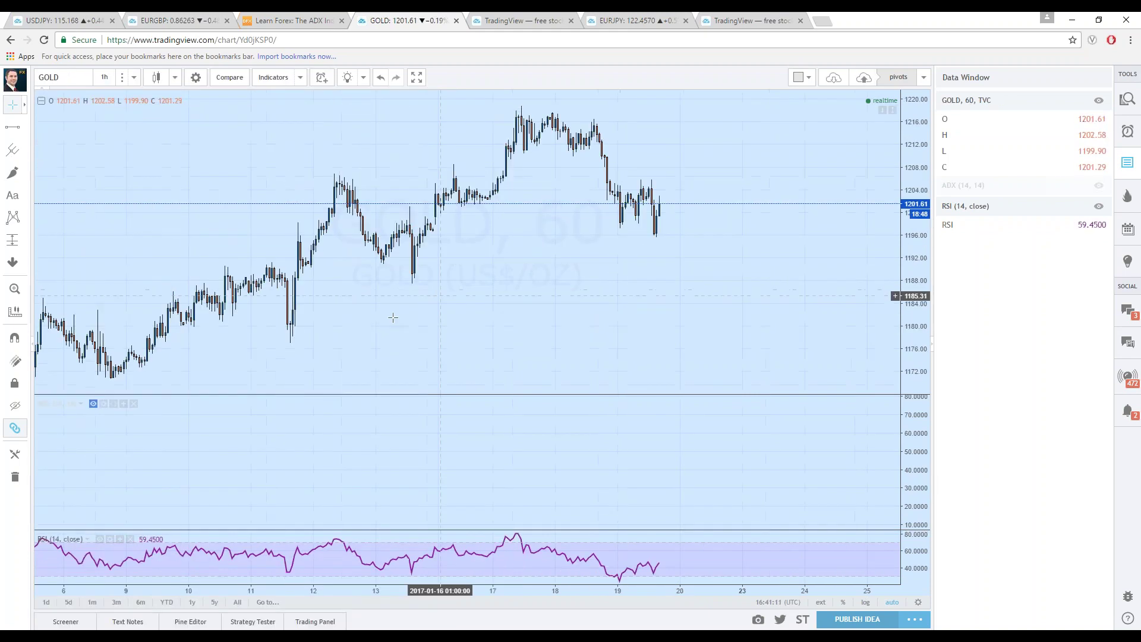
Set GOLD to 4-hour candles, show the ADX pane and hide the RSI.
{"action": "left_click", "coordinate": [134, 80]}
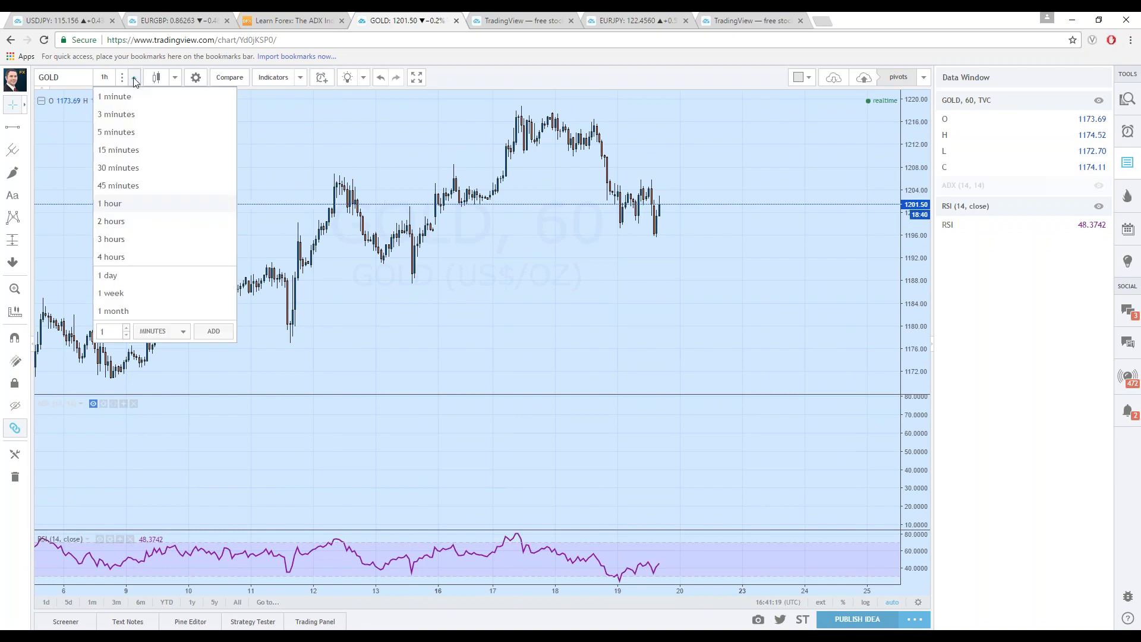
{"action": "left_click", "coordinate": [112, 256]}
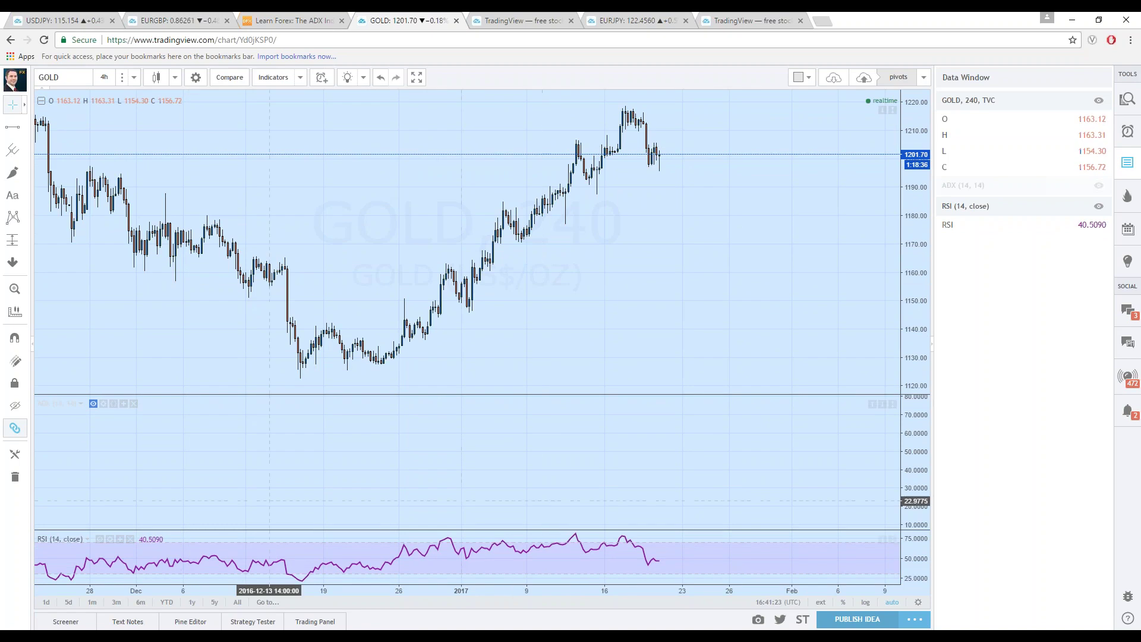
{"action": "left_click", "coordinate": [94, 404]}
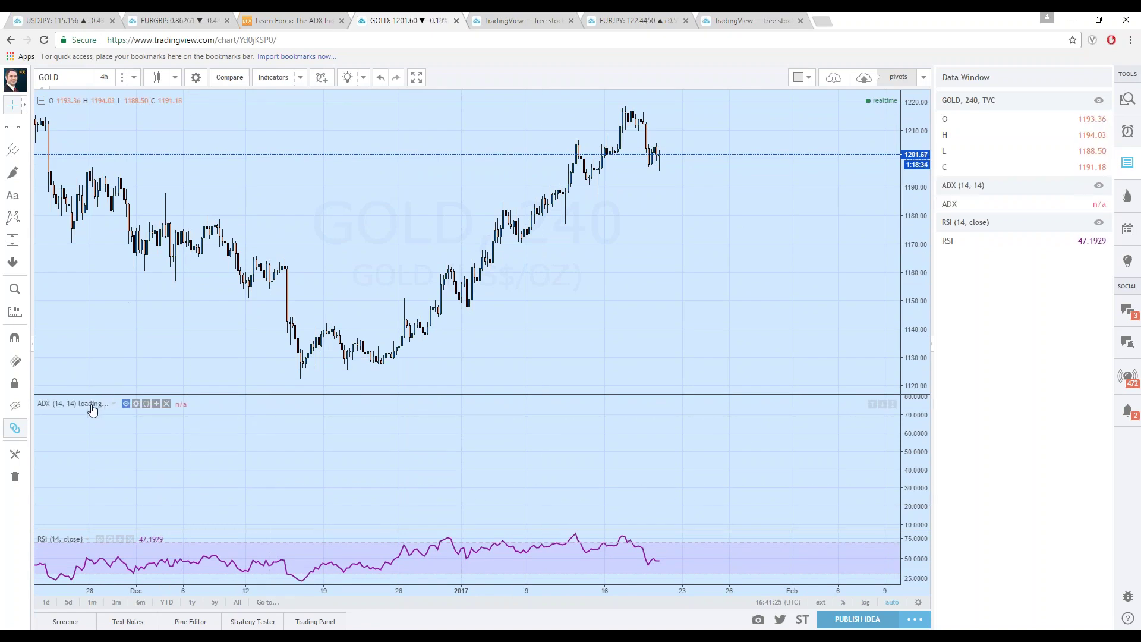
{"action": "left_click", "coordinate": [99, 539]}
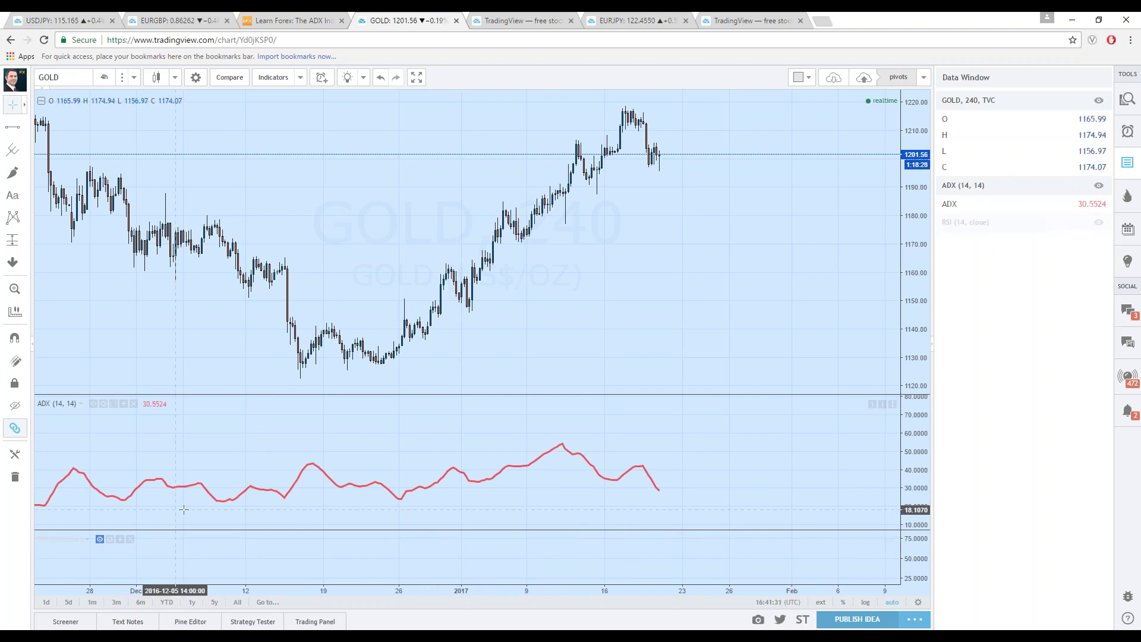
{"action": "left_click", "coordinate": [23, 127]}
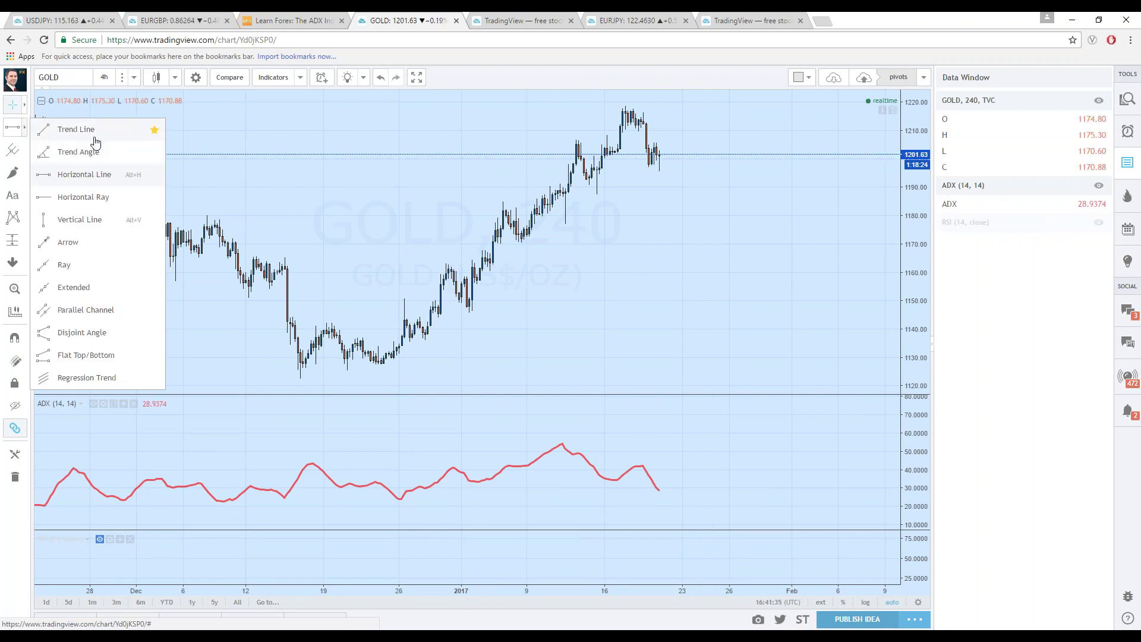
Draw a horizontal line across the GOLD ADX pane and position it at 28.1726.
{"action": "left_click", "coordinate": [70, 178]}
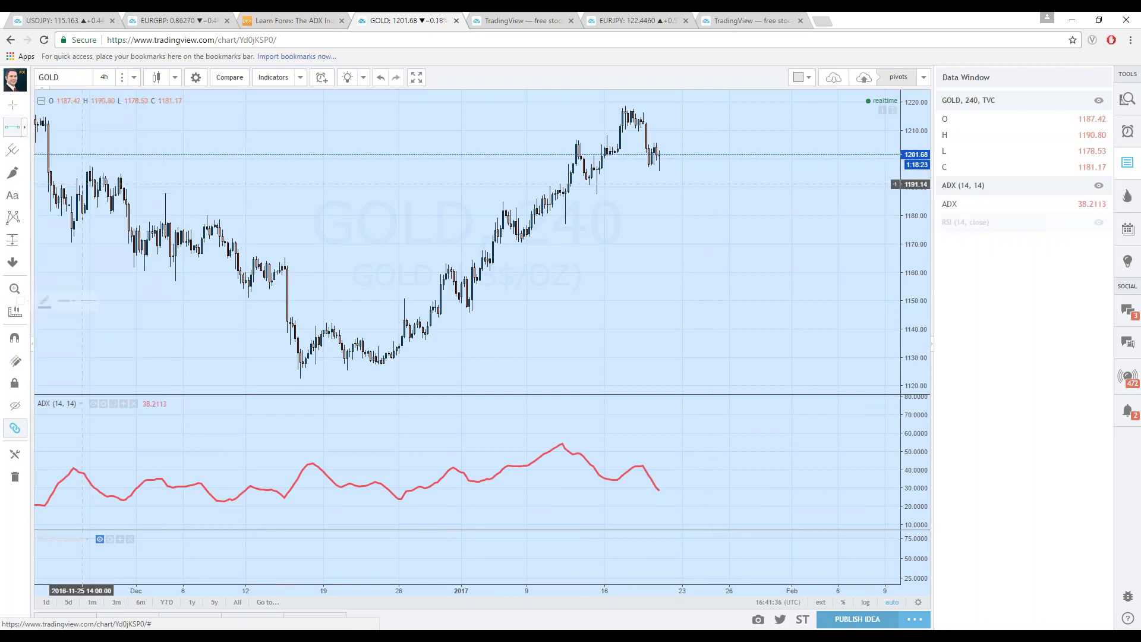
{"action": "left_click", "coordinate": [627, 491]}
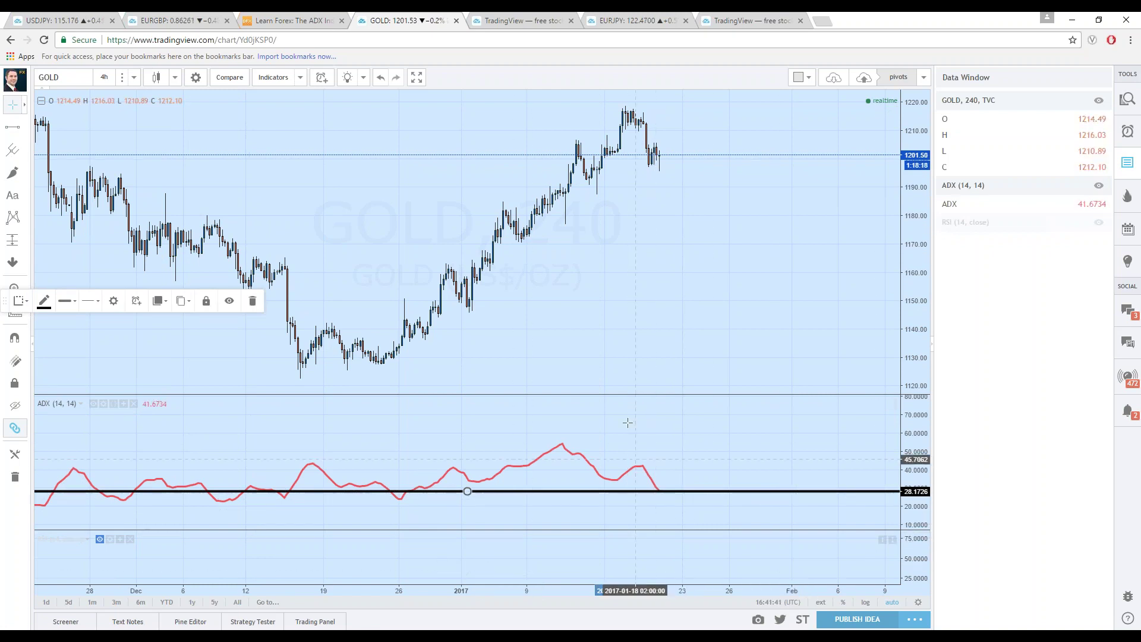
{"action": "scroll", "coordinate": [637, 279], "scroll_direction": "up", "scroll_amount": 3}
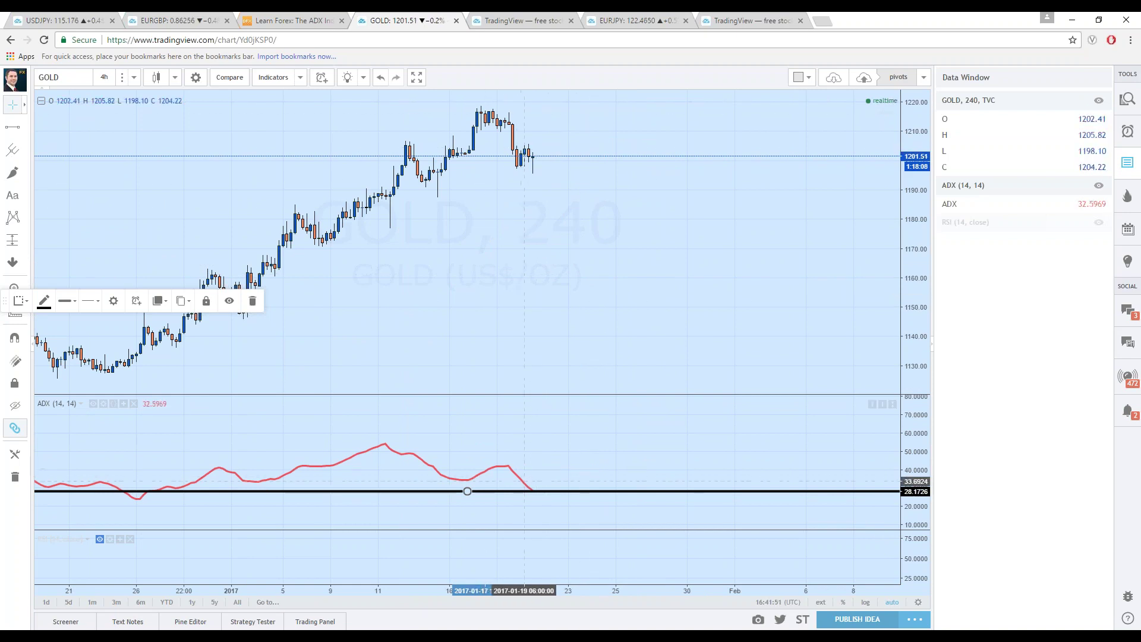
{"action": "mouse_move", "coordinate": [529, 498]}
{"action": "left_mouse_down"}
{"action": "mouse_move", "coordinate": [537, 507]}
{"action": "mouse_move", "coordinate": [537, 491]}
{"action": "left_mouse_up"}
{"action": "scroll", "coordinate": [538, 491], "scroll_direction": "down", "scroll_amount": 1}
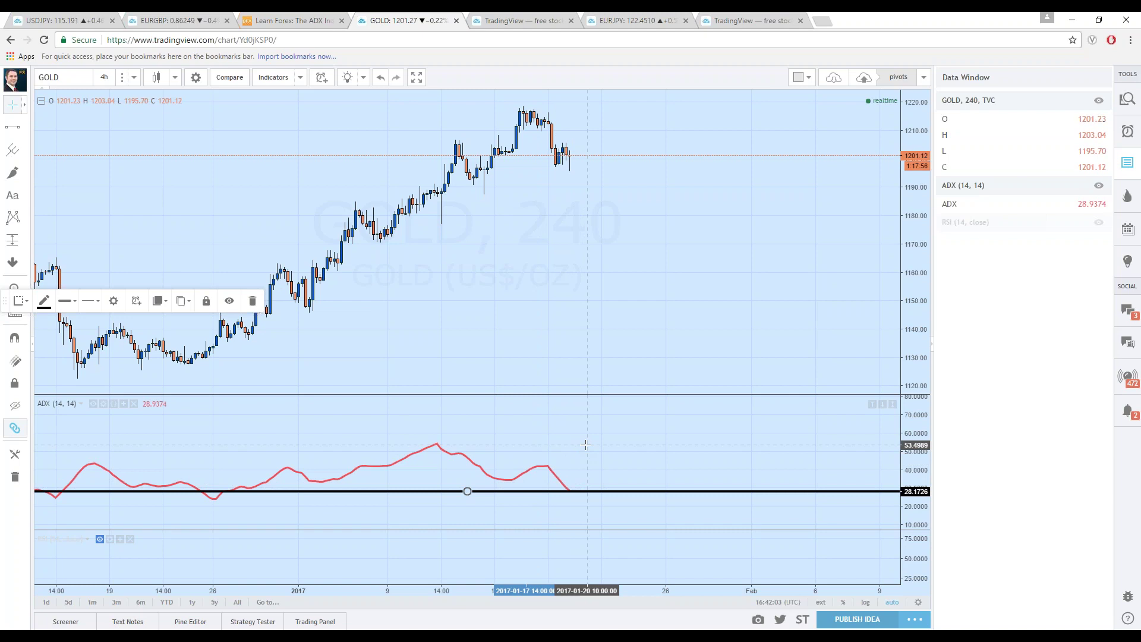
Switch GOLD to 1-hour candles, hide the ADX line and show the RSI (14) again.
{"action": "right_click", "coordinate": [565, 326]}
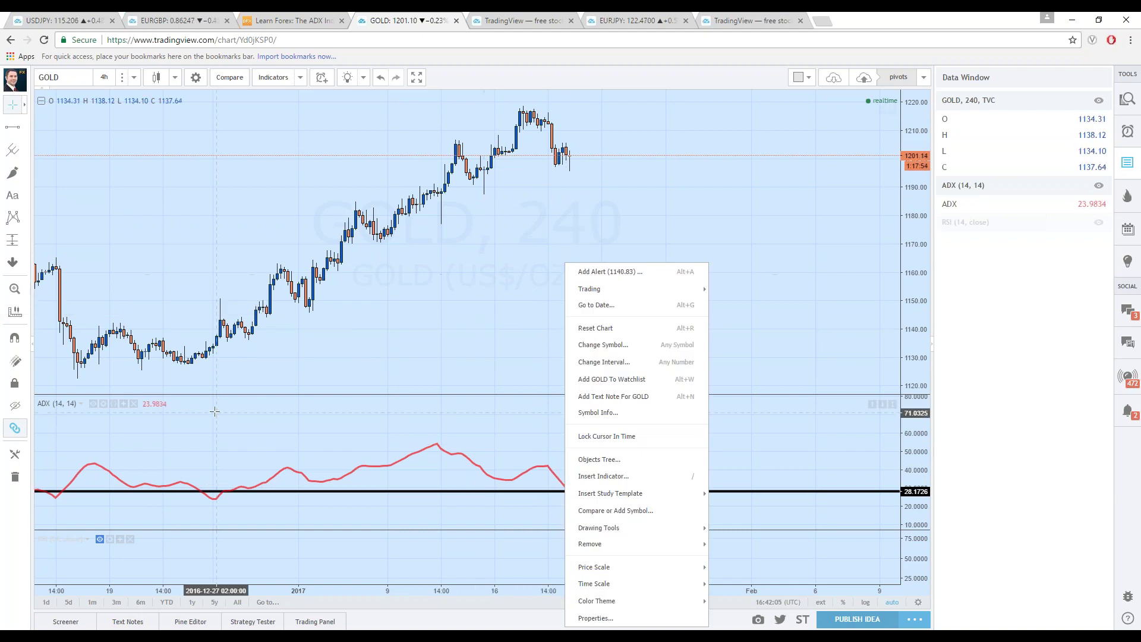
{"action": "key", "text": "Escape"}
{"action": "left_click", "coordinate": [133, 78]}
{"action": "left_click", "coordinate": [111, 202]}
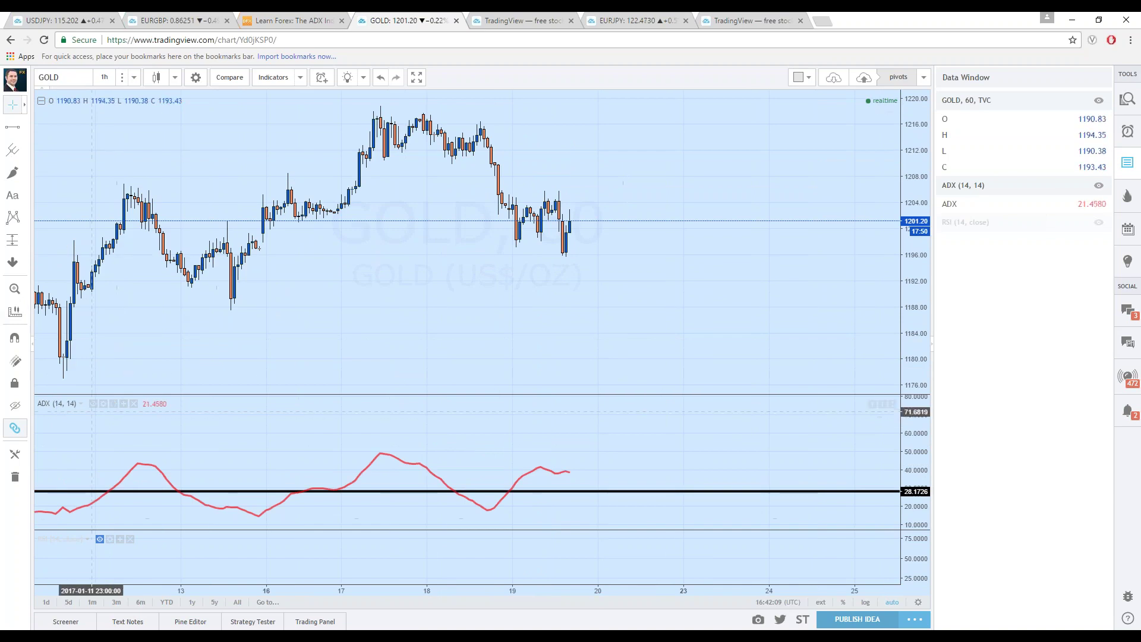
{"action": "left_click", "coordinate": [93, 404]}
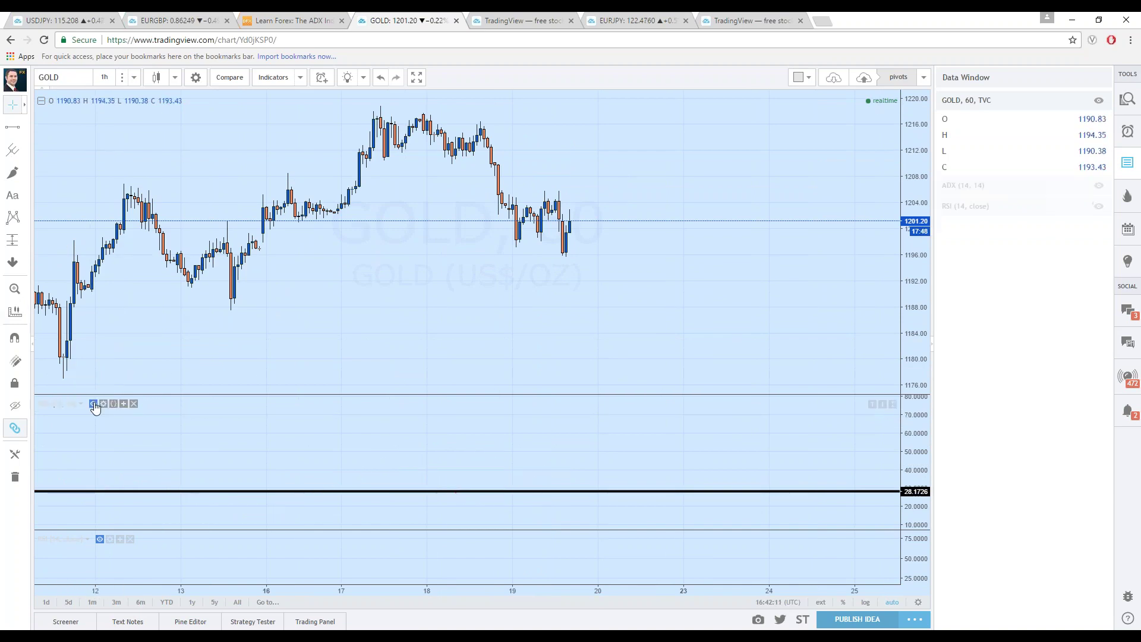
{"action": "left_click", "coordinate": [100, 539]}
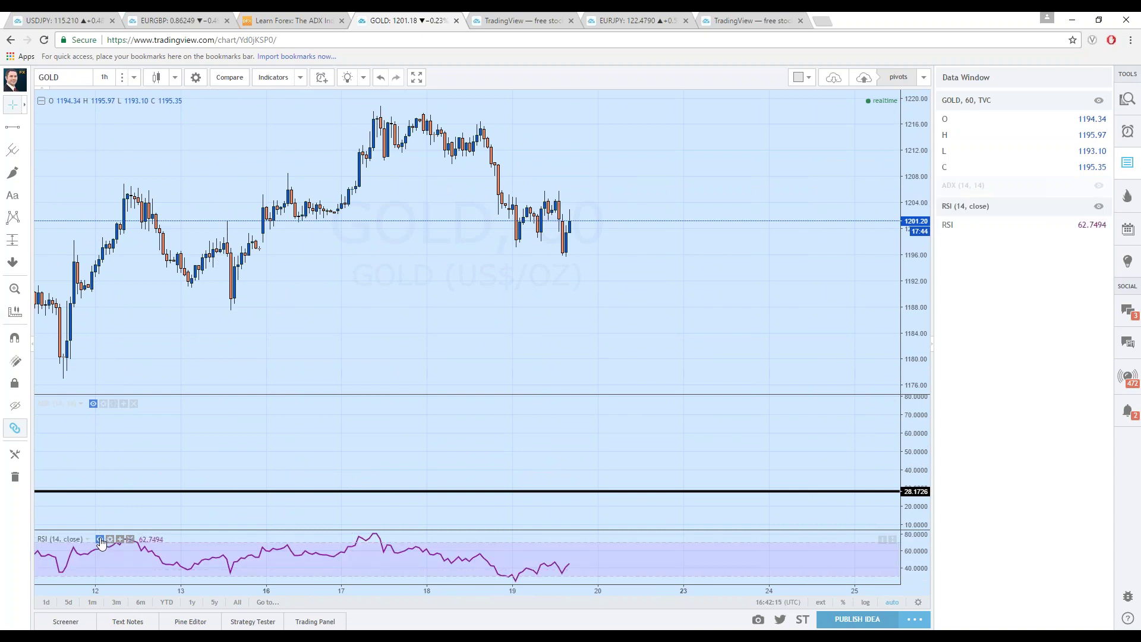
{"action": "scroll", "coordinate": [570, 523], "scroll_direction": "up", "scroll_amount": 1}
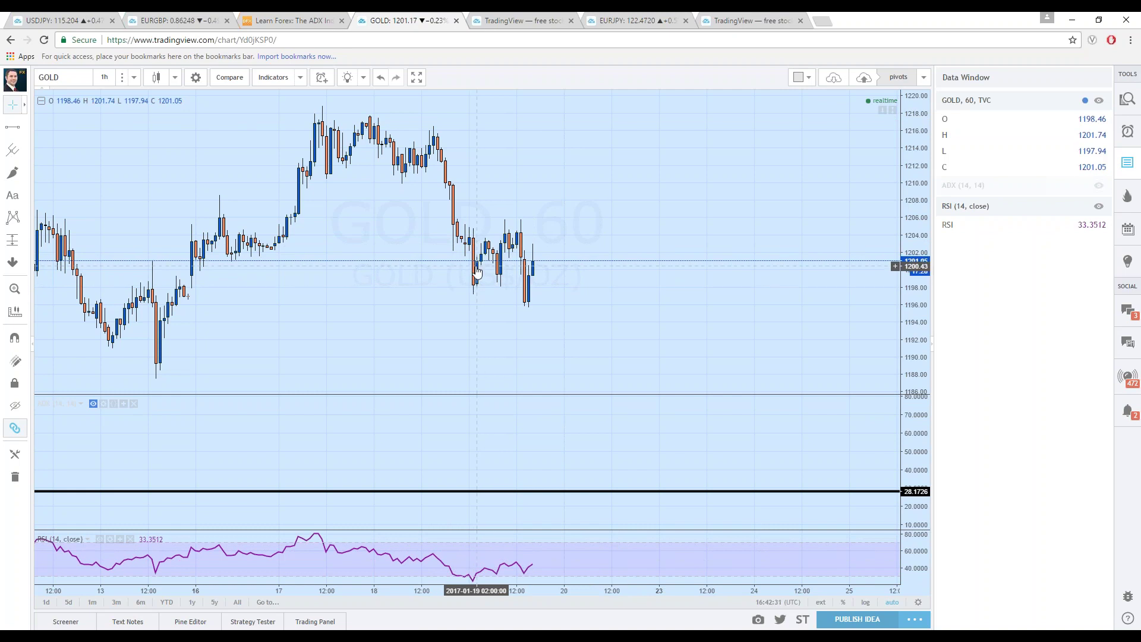
Start a trend line in the GOLD RSI pane near the most recent bars.
{"action": "left_click", "coordinate": [23, 128]}
{"action": "left_click", "coordinate": [72, 129]}
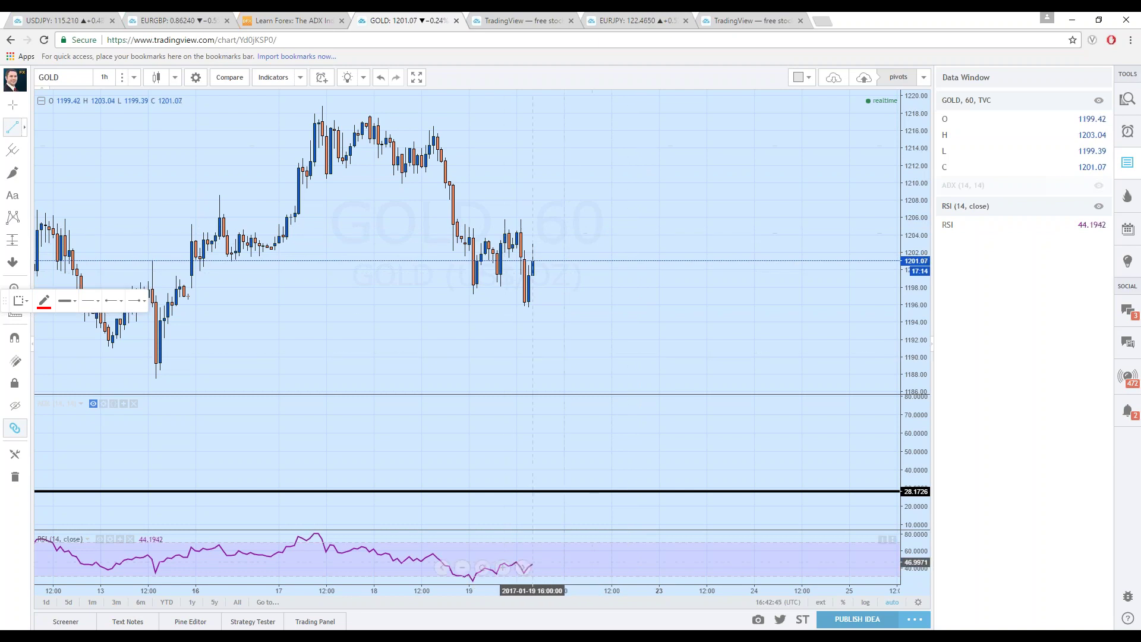
{"action": "left_click", "coordinate": [536, 562]}
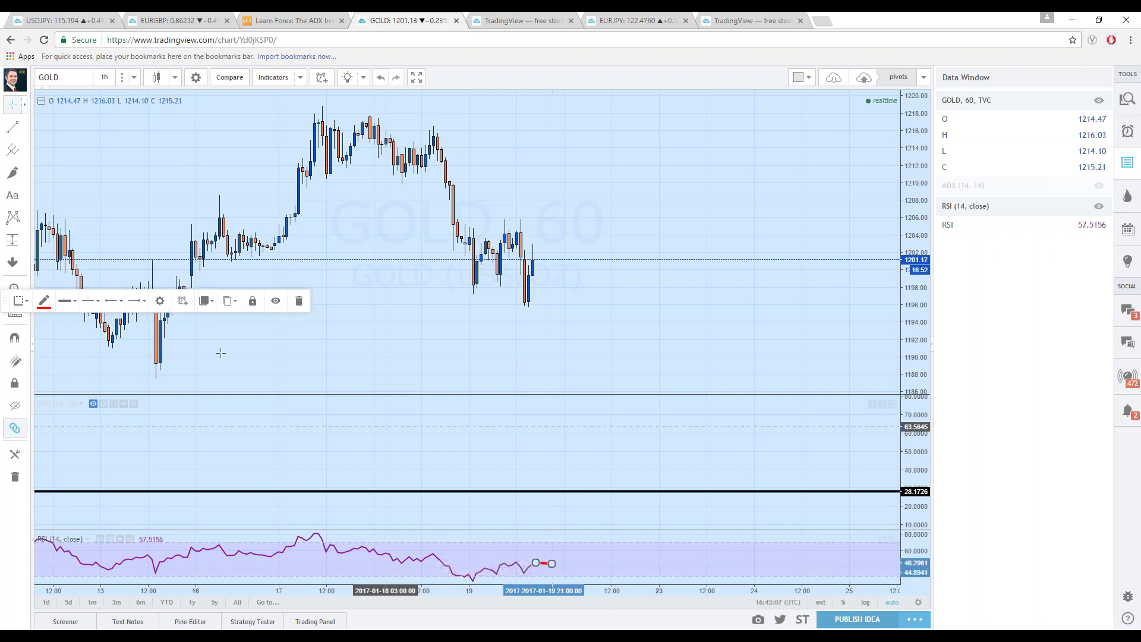
Cancel the unfinished RSI trend line with Esc.
{"action": "key", "text": "Escape"}
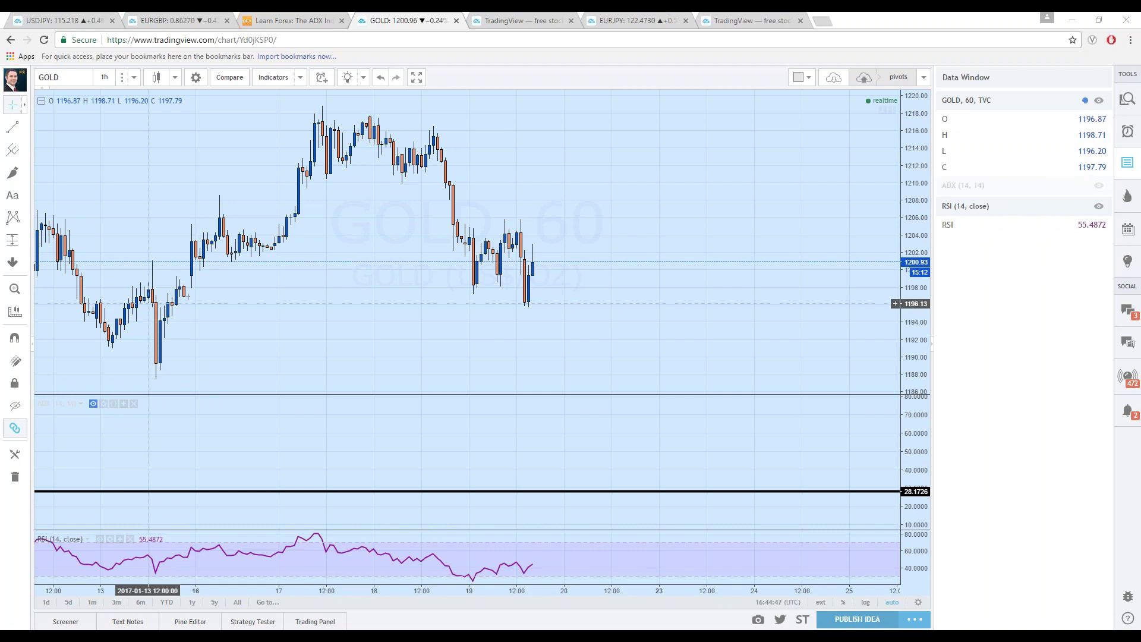
Load EURUSD on 4-hour candles, hide the RSI and show the ADX (14, 14) pane.
{"action": "left_click", "coordinate": [60, 77]}
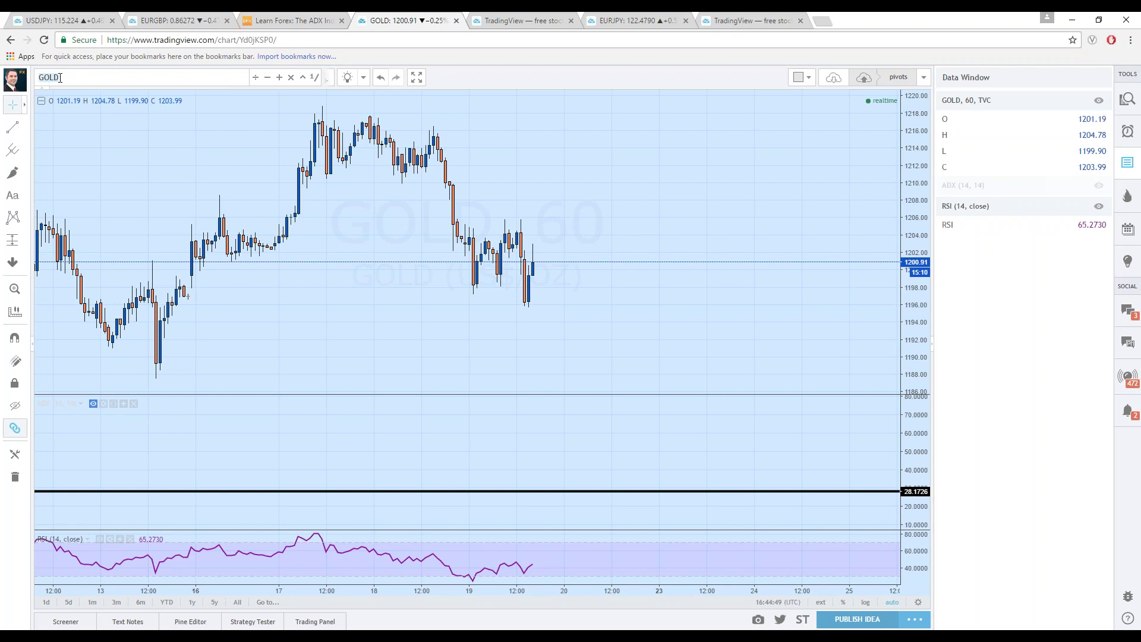
{"action": "type", "text": "EURUSD"}
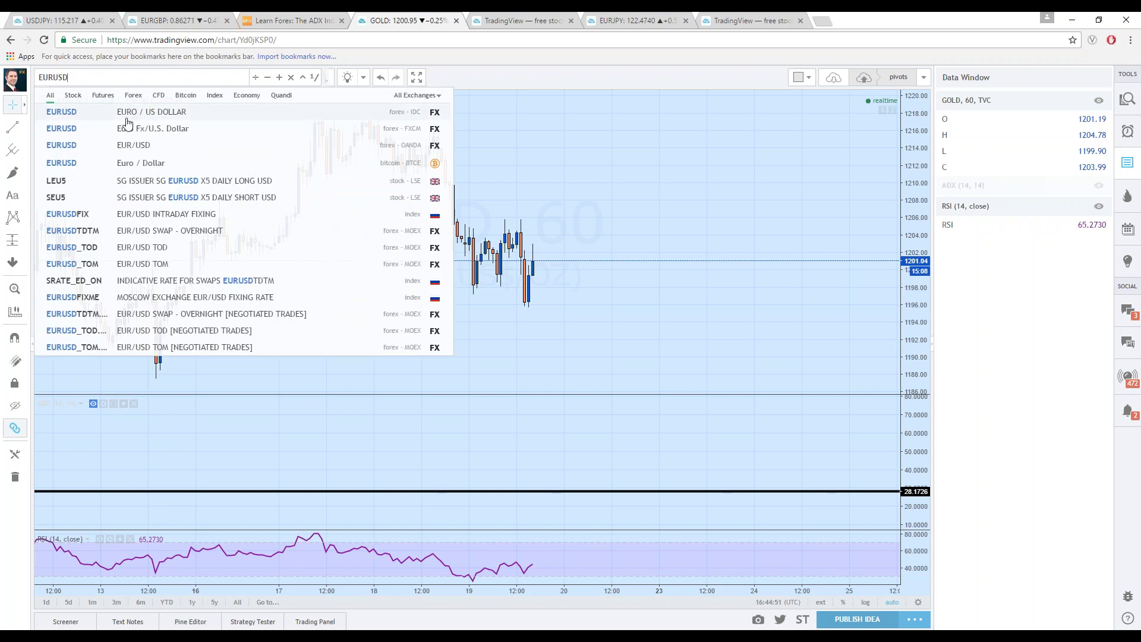
{"action": "left_click", "coordinate": [126, 119]}
{"action": "left_click", "coordinate": [133, 78]}
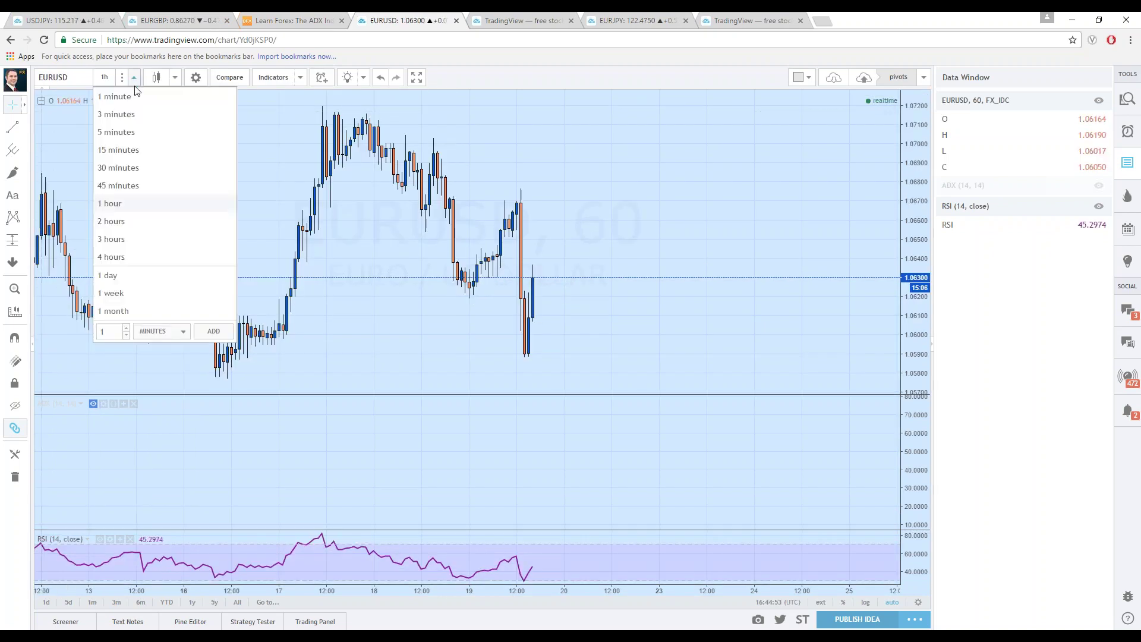
{"action": "left_click", "coordinate": [111, 256]}
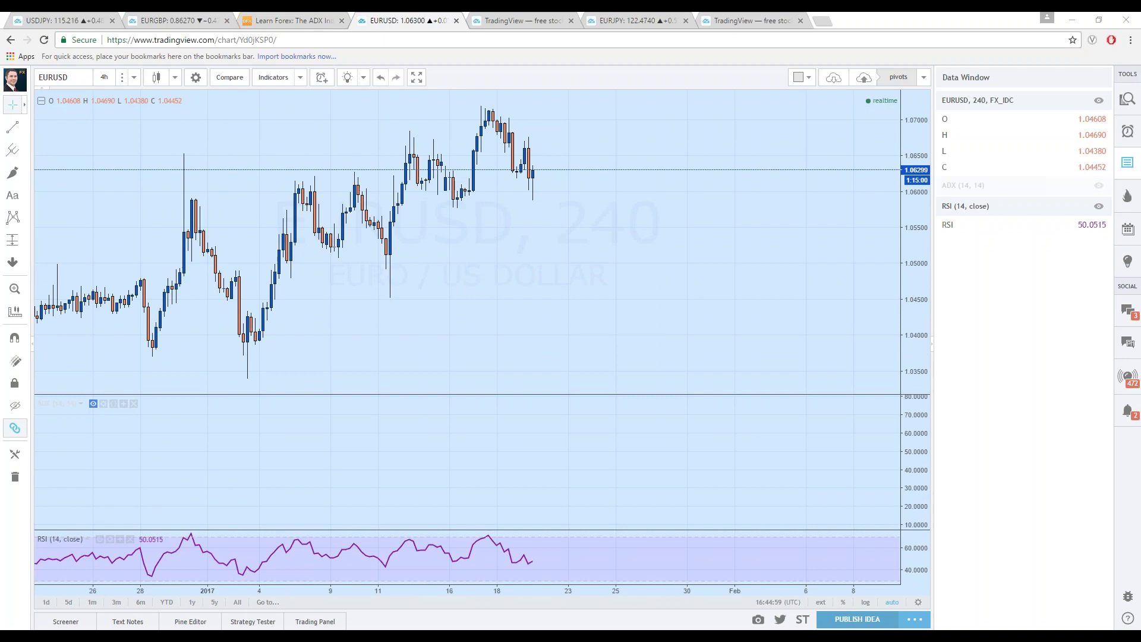
{"action": "left_click", "coordinate": [100, 539]}
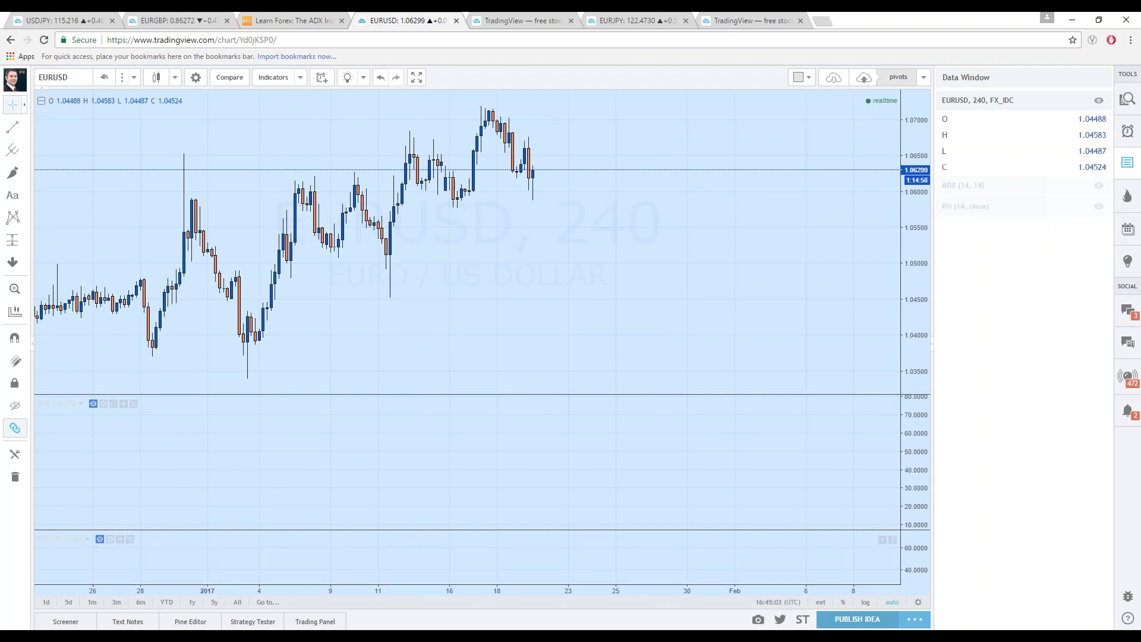
{"action": "left_click", "coordinate": [94, 404]}
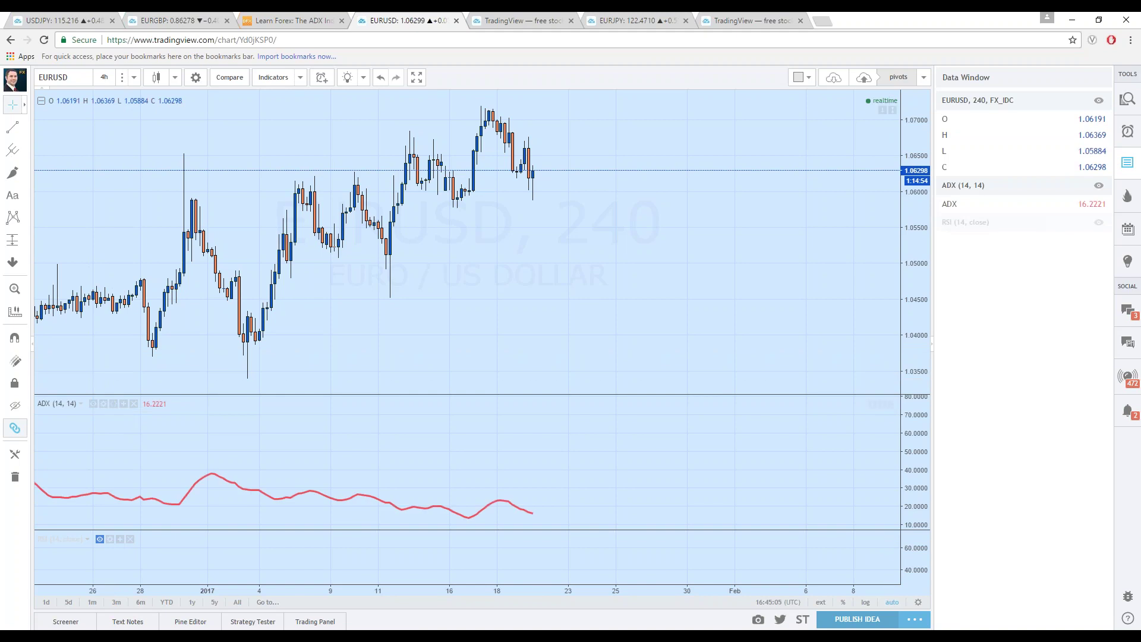
Zoom the EURUSD chart out to early November and pick the Trend Line tool.
{"action": "scroll", "coordinate": [457, 426], "scroll_direction": "down", "scroll_amount": 3}
{"action": "scroll", "coordinate": [457, 426], "scroll_direction": "down", "scroll_amount": 2}
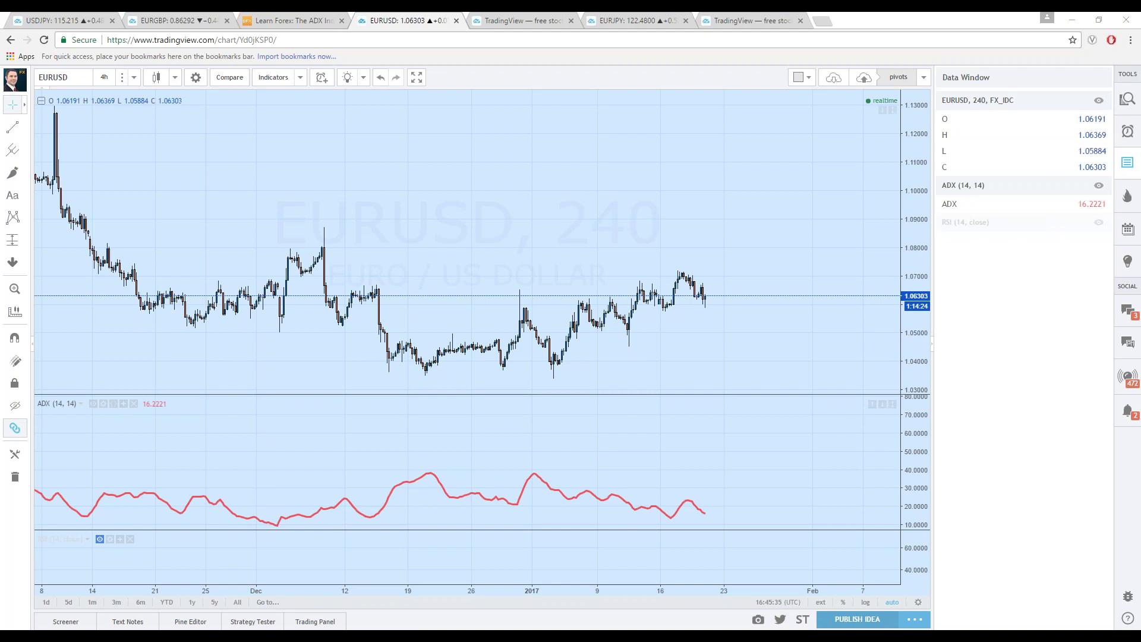
{"action": "left_click", "coordinate": [21, 122]}
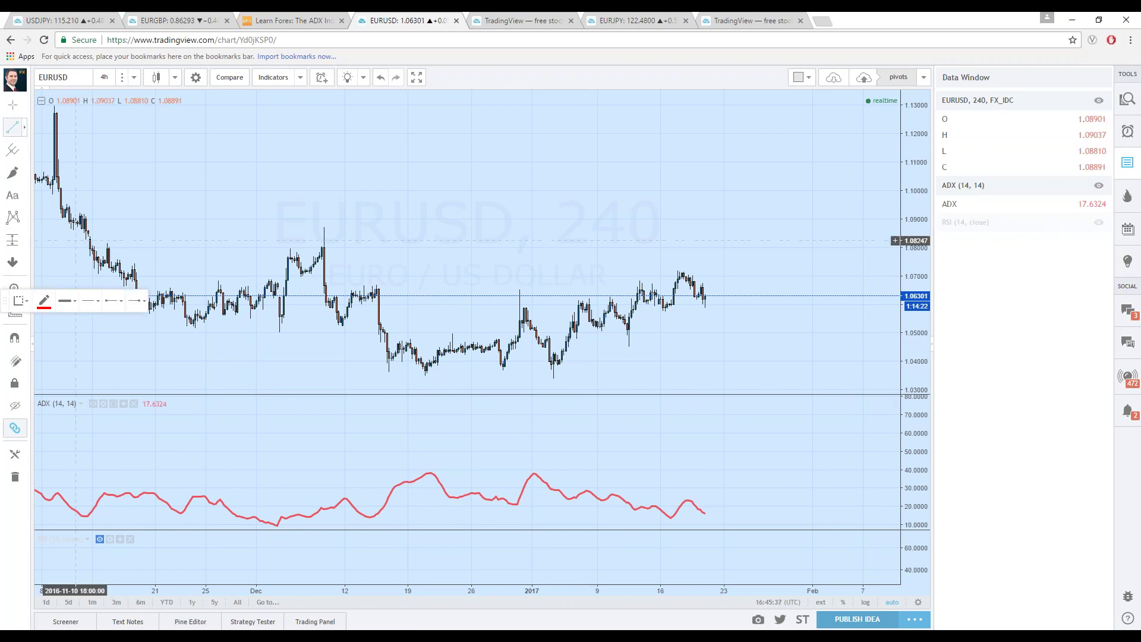
{"action": "left_click", "coordinate": [25, 126]}
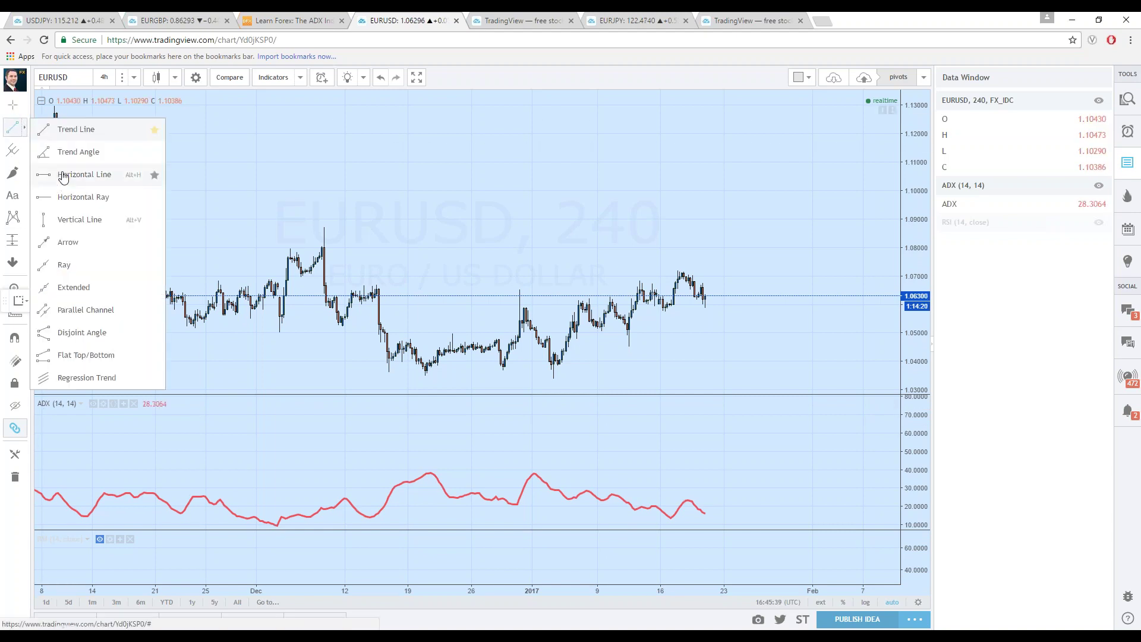
Draw a horizontal threshold line across the EURUSD ADX pane at about 25 (25.5750).
{"action": "left_click", "coordinate": [65, 179]}
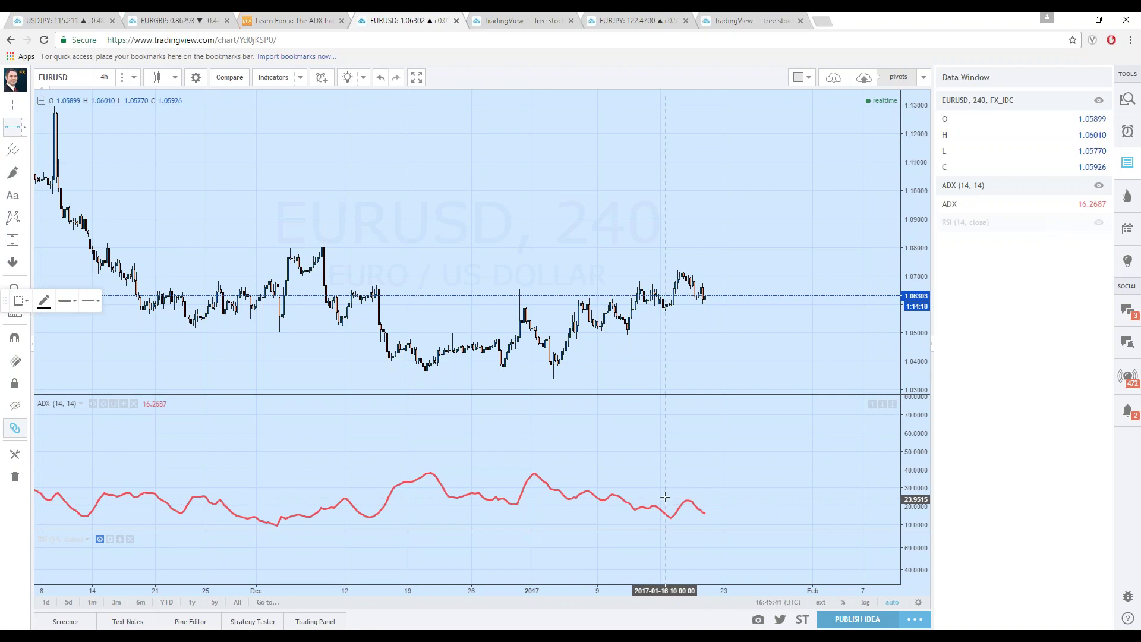
{"action": "left_click", "coordinate": [661, 496]}
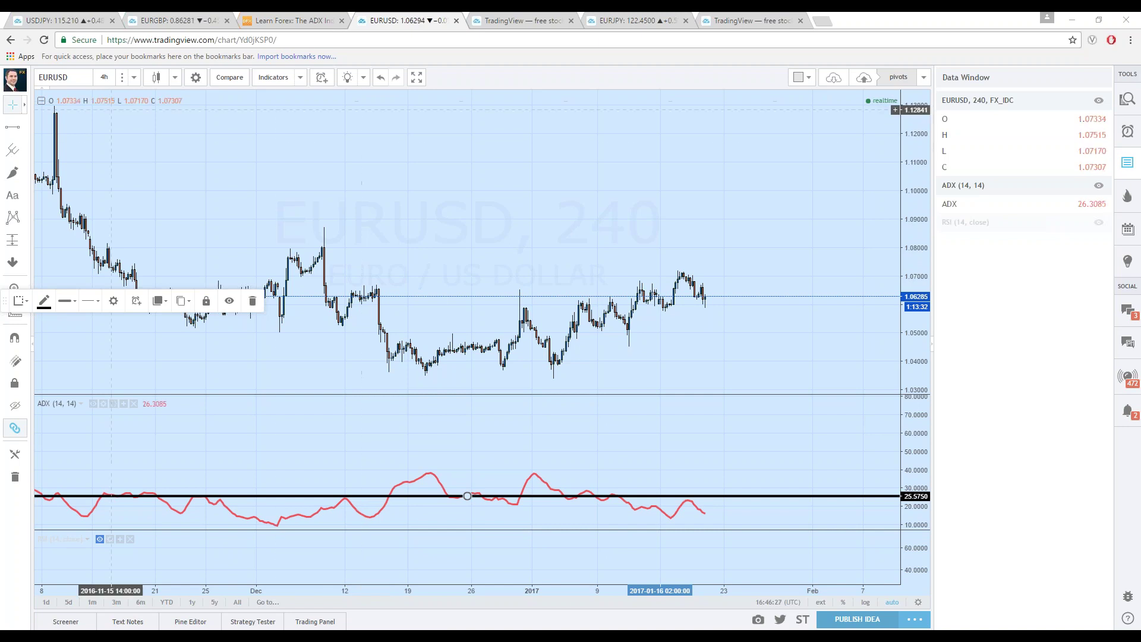
{"action": "left_click", "coordinate": [133, 77]}
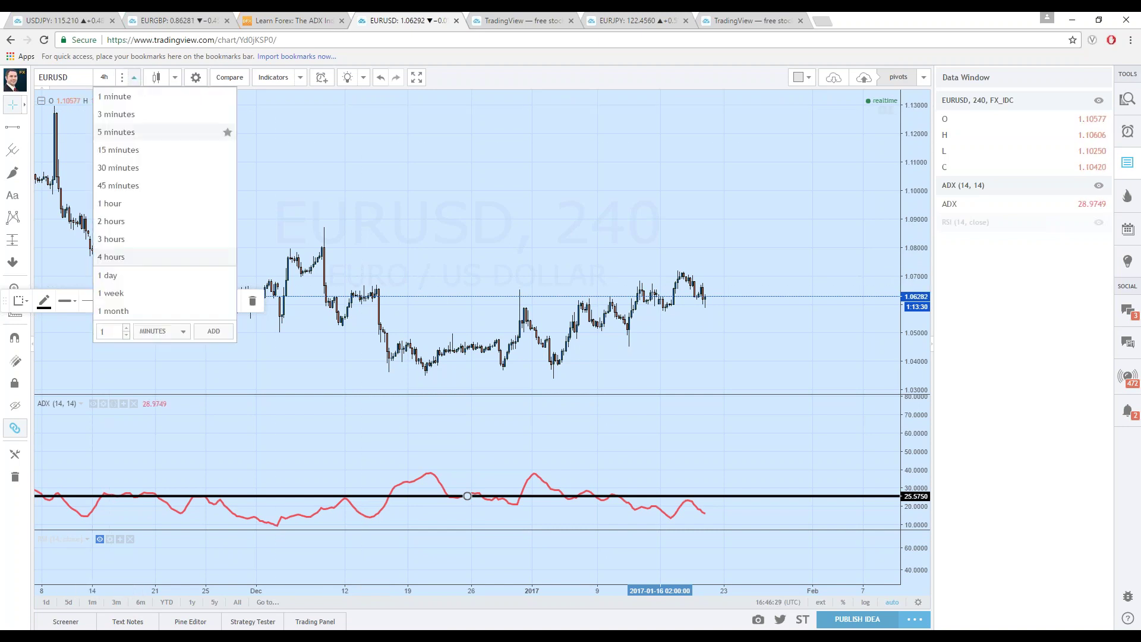
Put EURUSD on 1-hour candles with ADX hidden and the RSI (14) pane shown.
{"action": "left_click", "coordinate": [112, 203]}
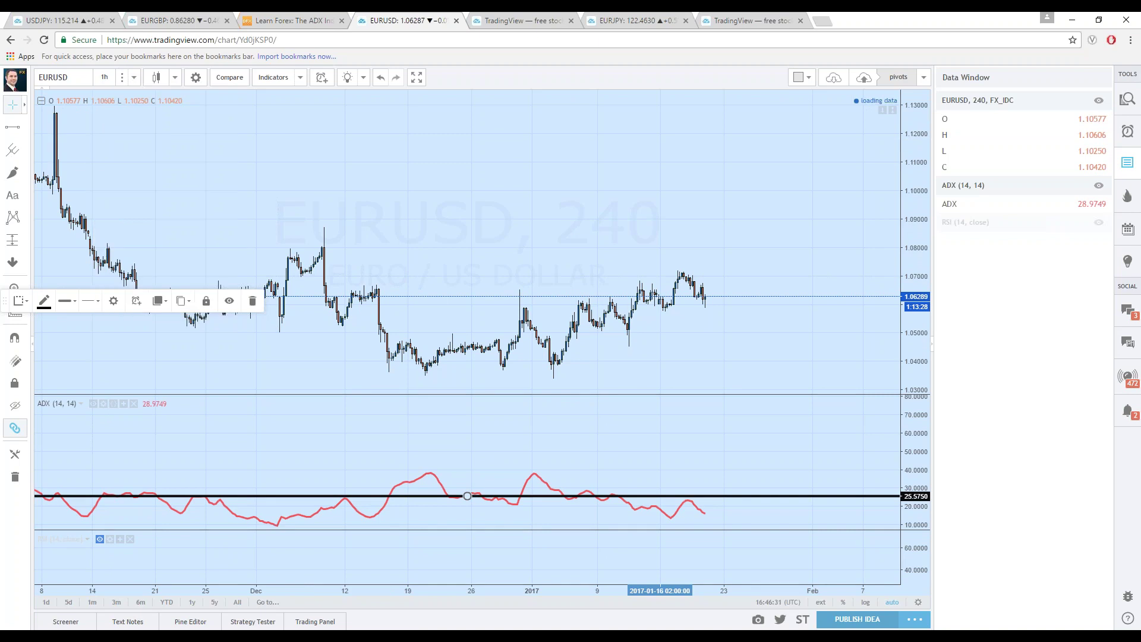
{"action": "left_click", "coordinate": [93, 404]}
{"action": "left_click", "coordinate": [100, 539]}
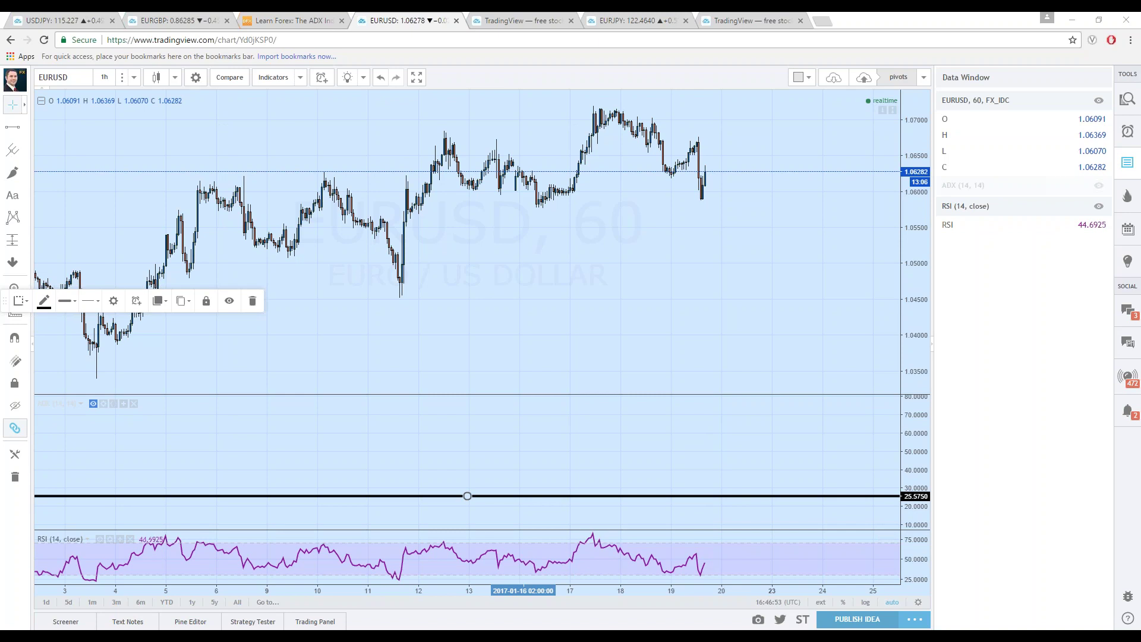
{"action": "left_click", "coordinate": [107, 77]}
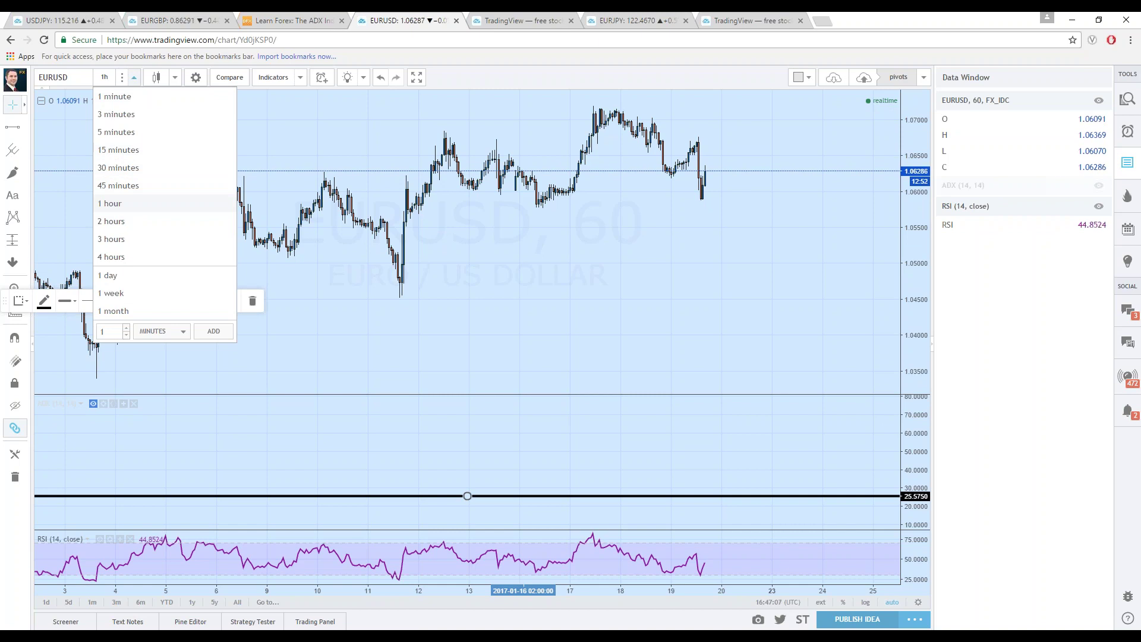
{"action": "left_click", "coordinate": [148, 185]}
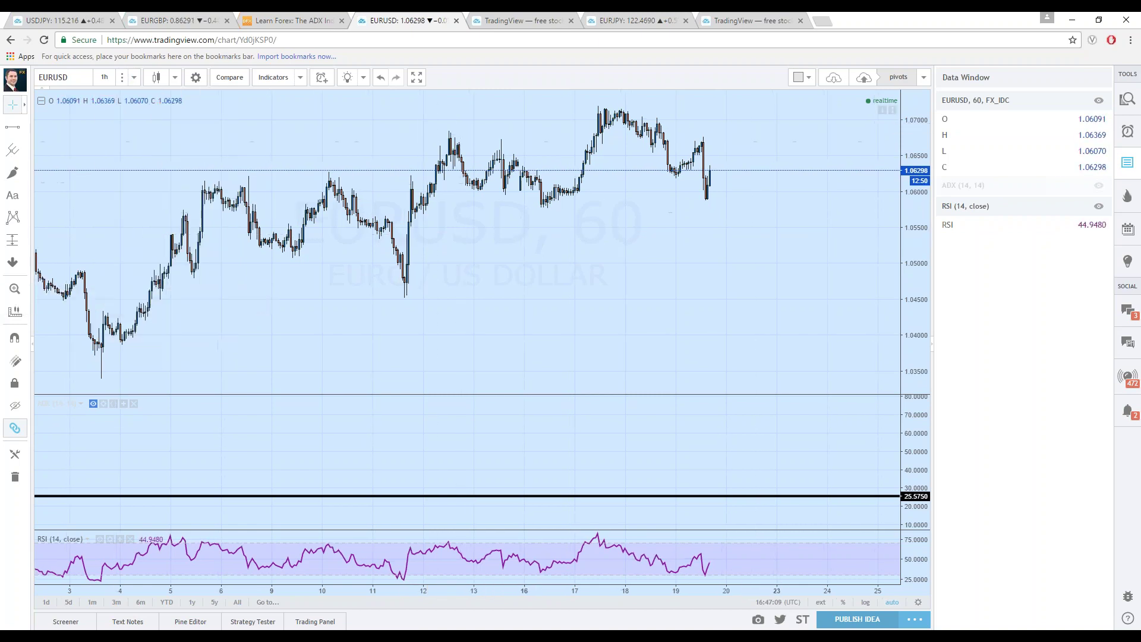
Load the USDJPY symbol and set it to 4-hour candles.
{"action": "left_click", "coordinate": [88, 76]}
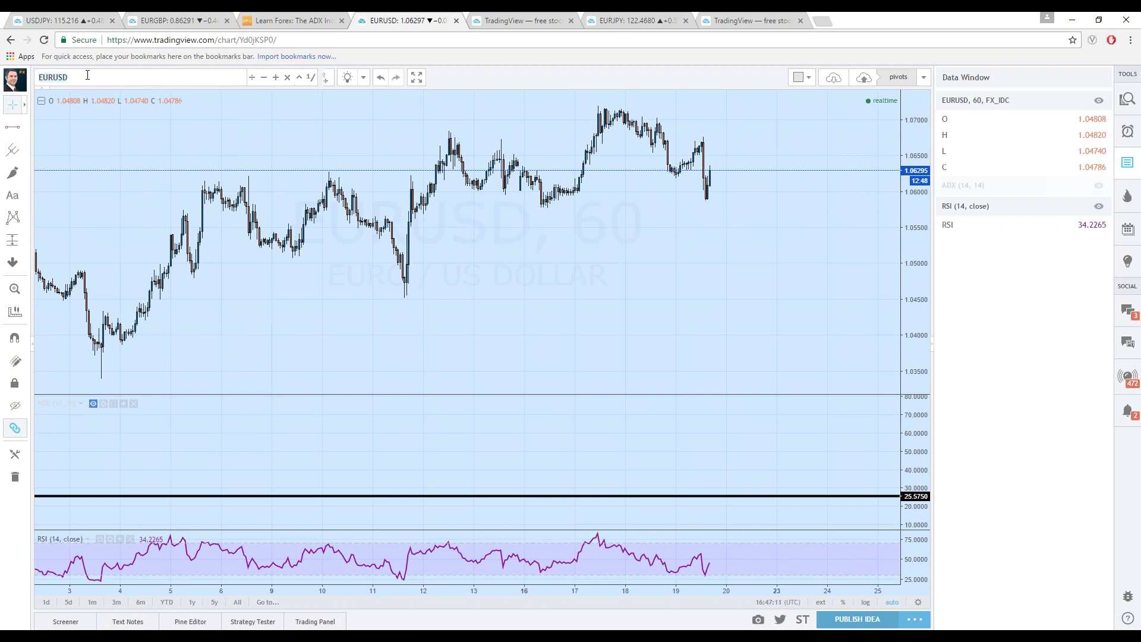
{"action": "type", "text": "USDJPY"}
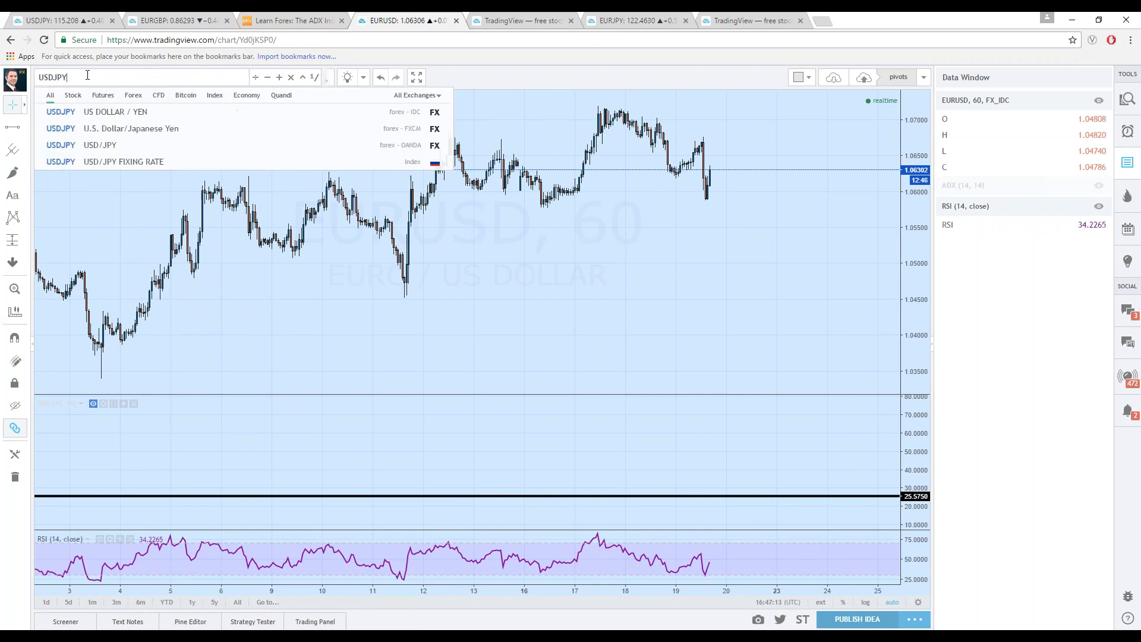
{"action": "left_click", "coordinate": [92, 112]}
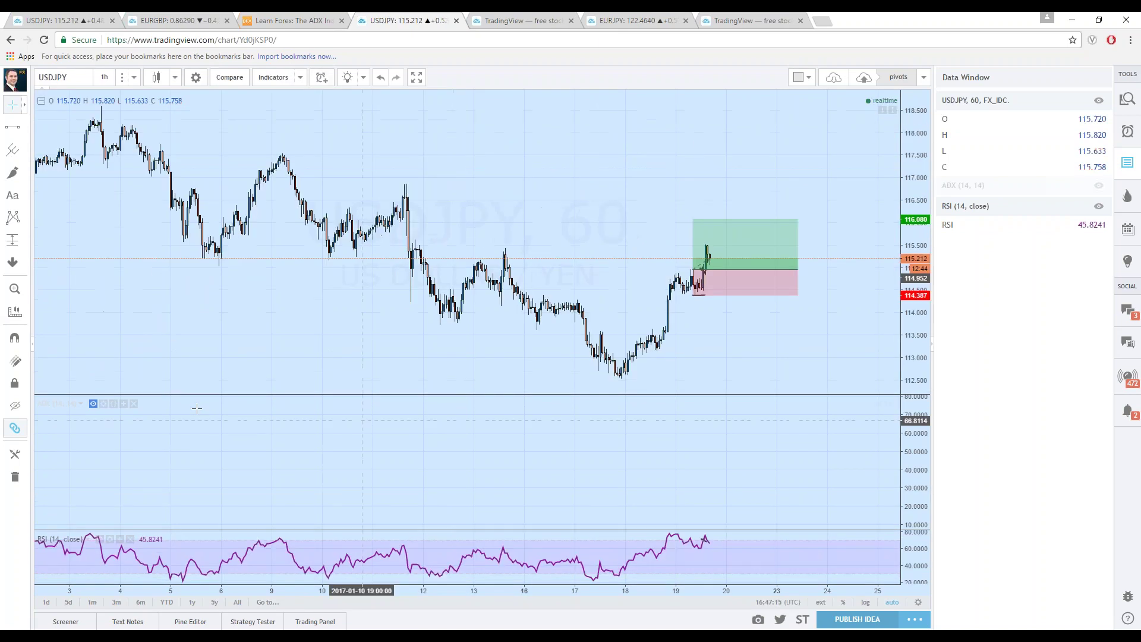
{"action": "left_click", "coordinate": [133, 77]}
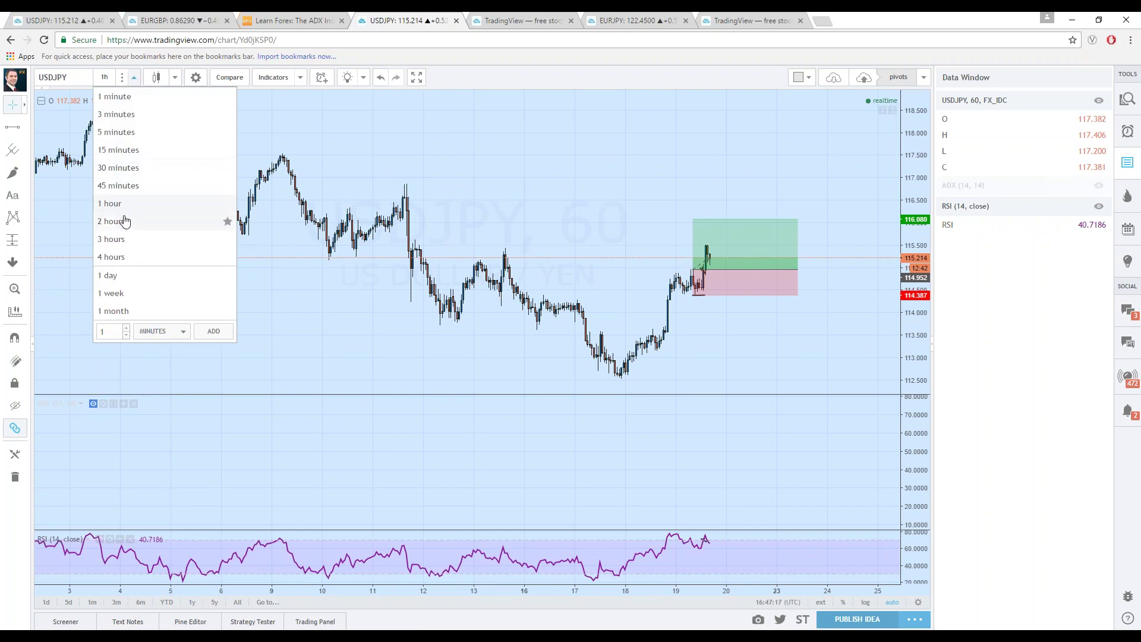
{"action": "left_click", "coordinate": [111, 256]}
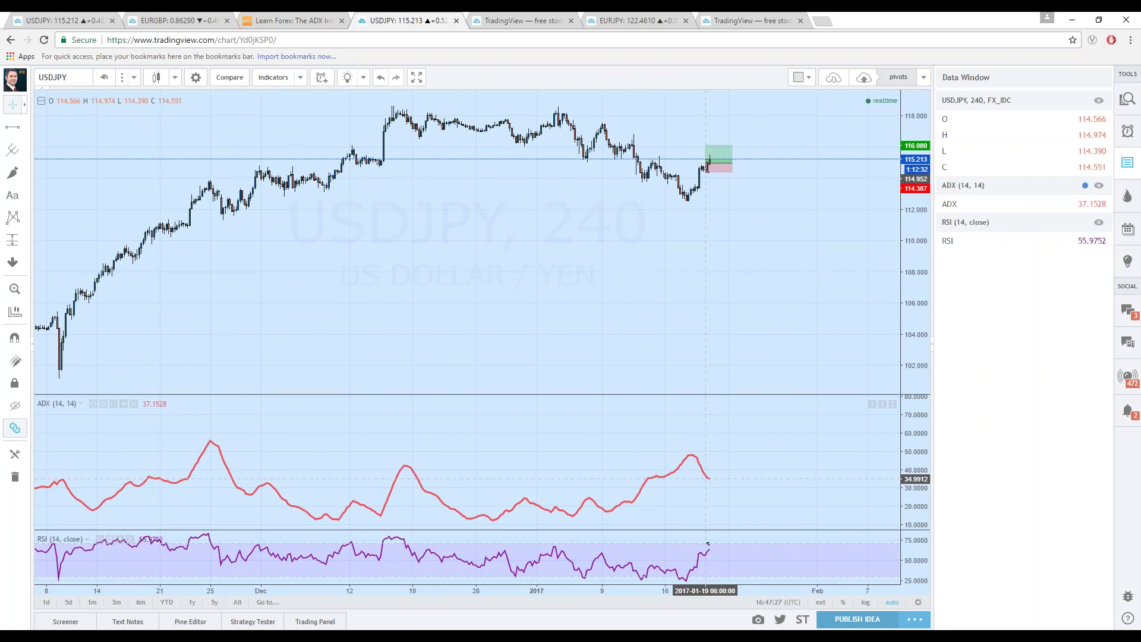
Set USDJPY to 1-hour candles, zoom in, and make the RSI pane taller.
{"action": "left_click", "coordinate": [134, 77]}
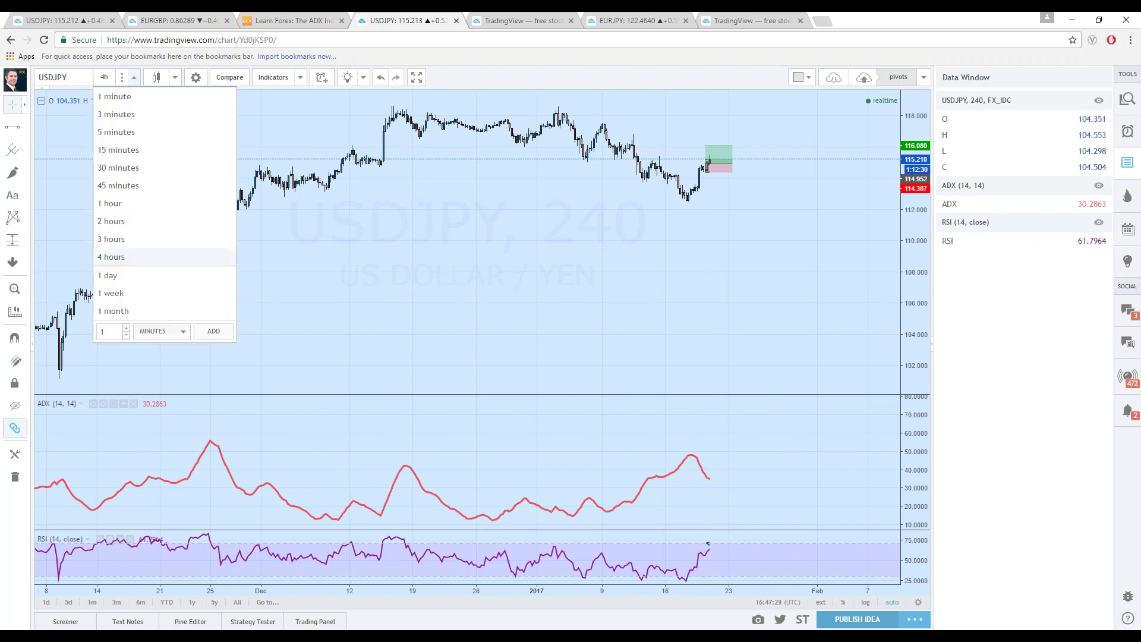
{"action": "left_click", "coordinate": [142, 203]}
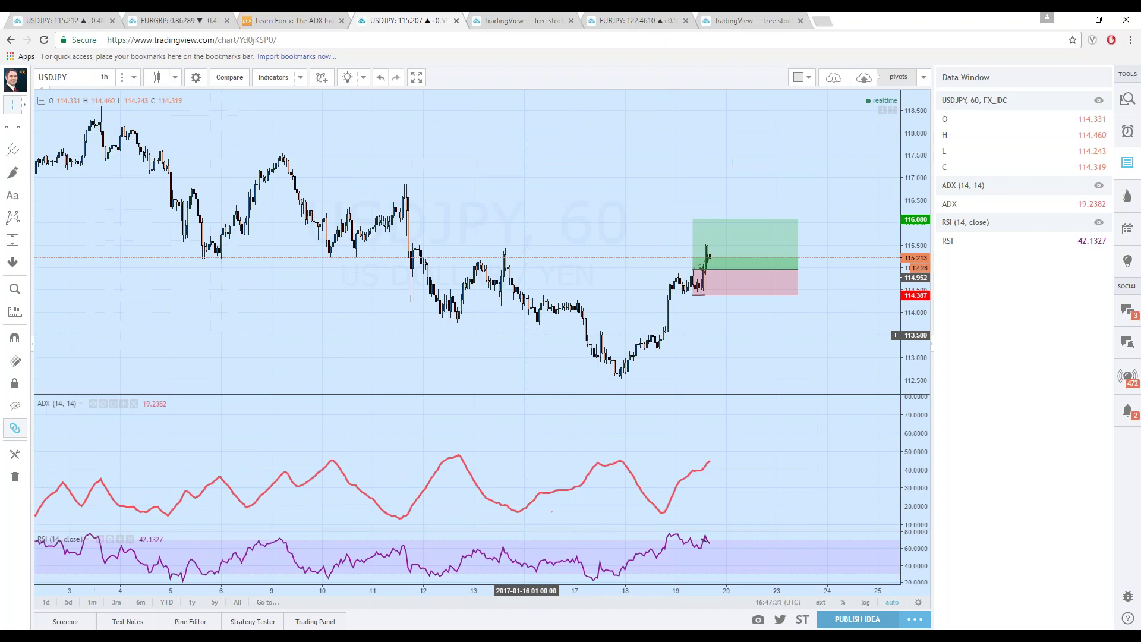
{"action": "scroll", "coordinate": [682, 571], "scroll_direction": "up", "scroll_amount": 2}
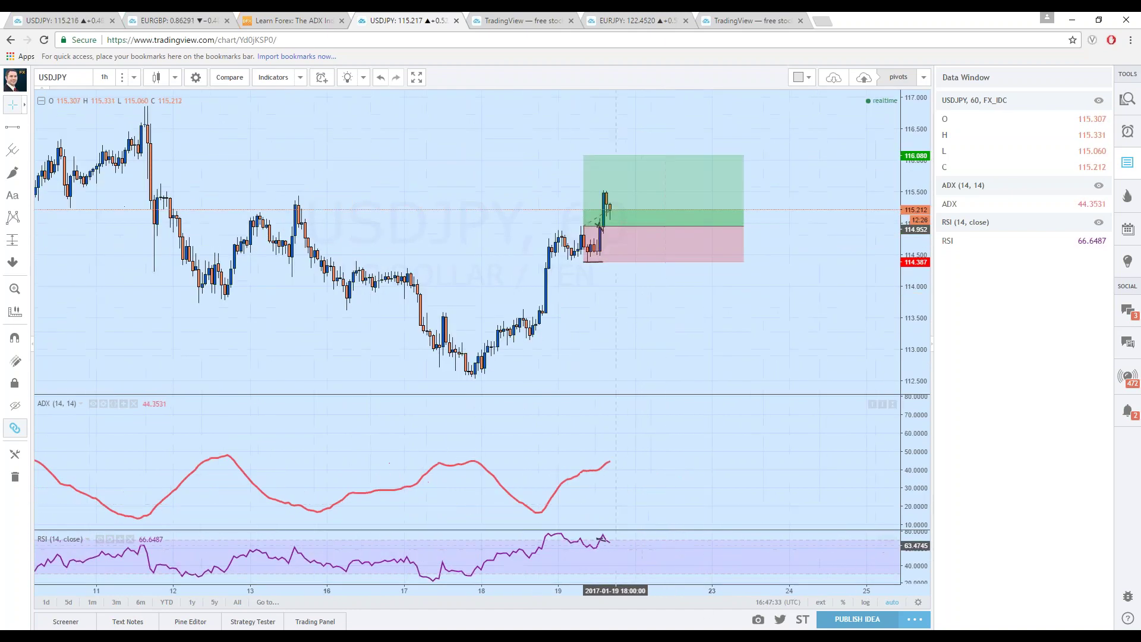
{"action": "scroll", "coordinate": [616, 570], "scroll_direction": "up", "scroll_amount": 2}
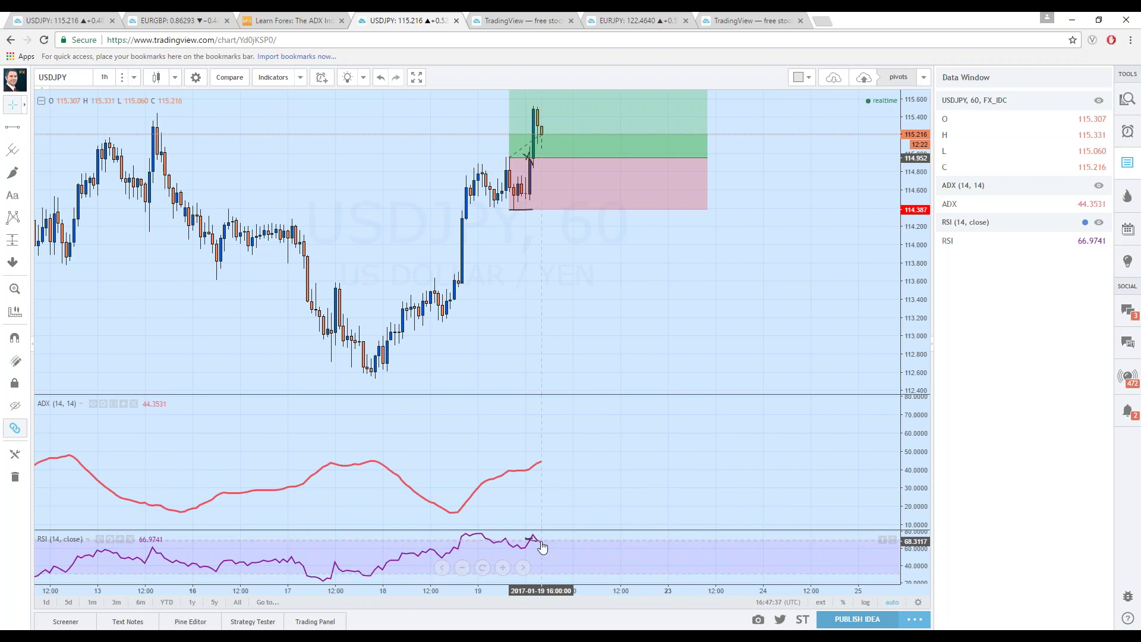
{"action": "left_click_drag", "start_coordinate": [542, 529], "coordinate": [539, 474]}
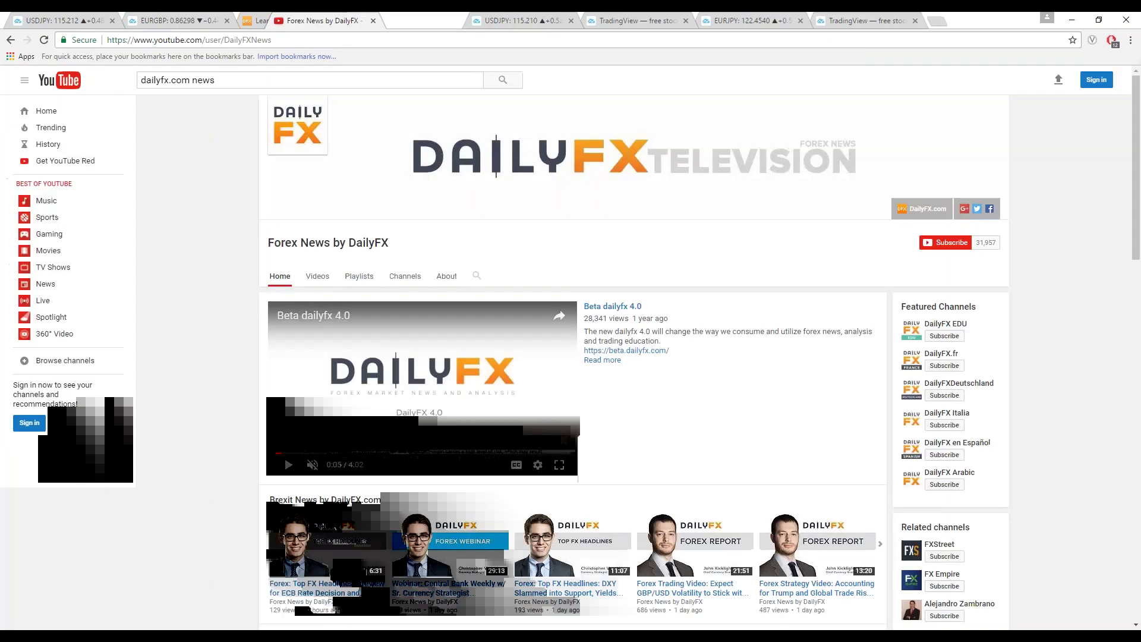
Copy the DailyFX YouTube channel's web address and scroll through its videos.
{"action": "left_click", "coordinate": [276, 38]}
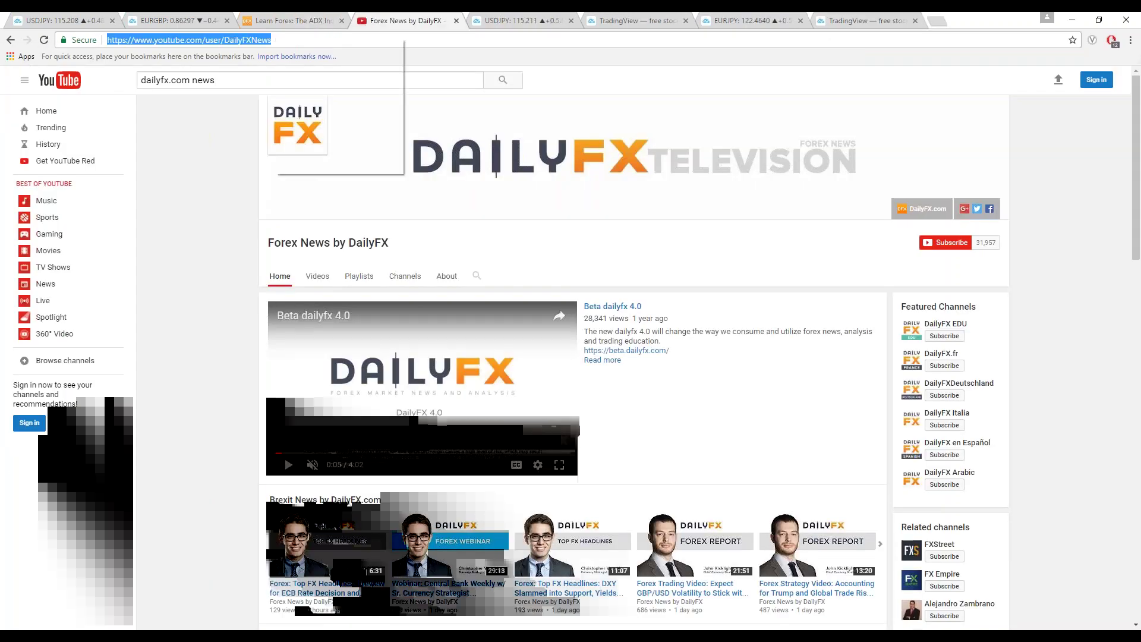
{"action": "right_click", "coordinate": [275, 38]}
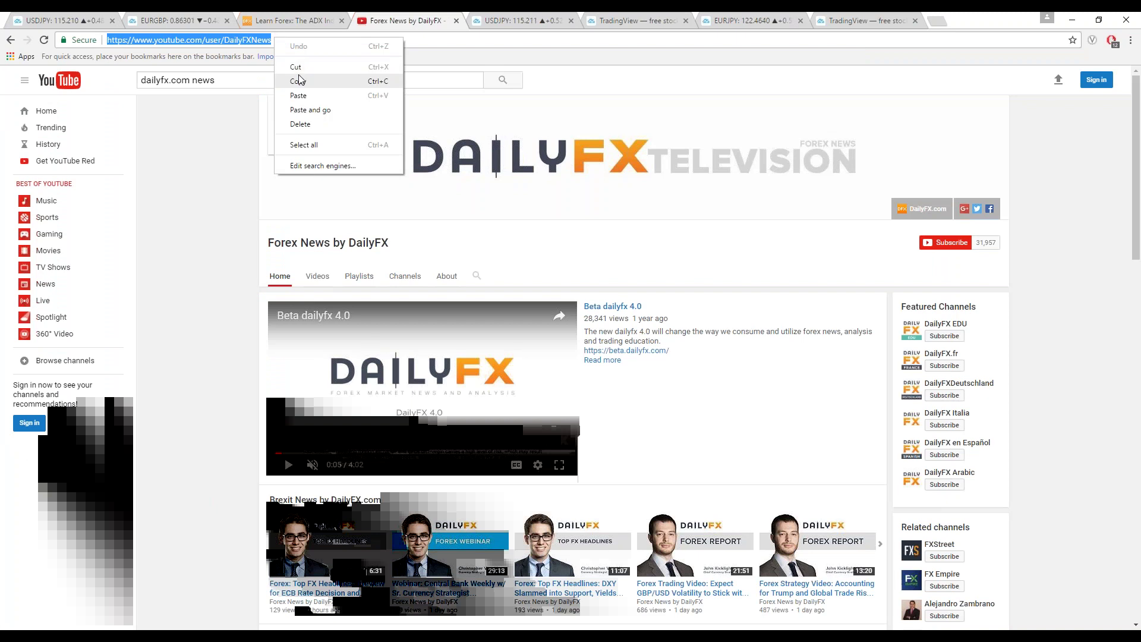
{"action": "left_click", "coordinate": [299, 81]}
{"action": "scroll", "coordinate": [398, 357], "scroll_direction": "down", "scroll_amount": 2}
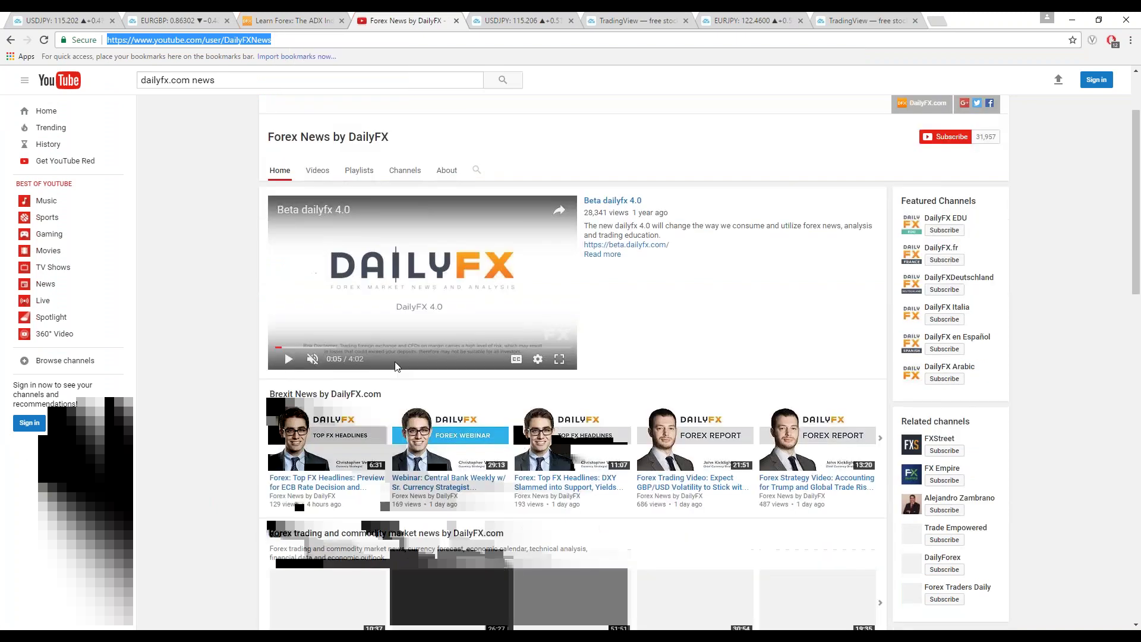
{"action": "scroll", "coordinate": [398, 357], "scroll_direction": "down", "scroll_amount": 2}
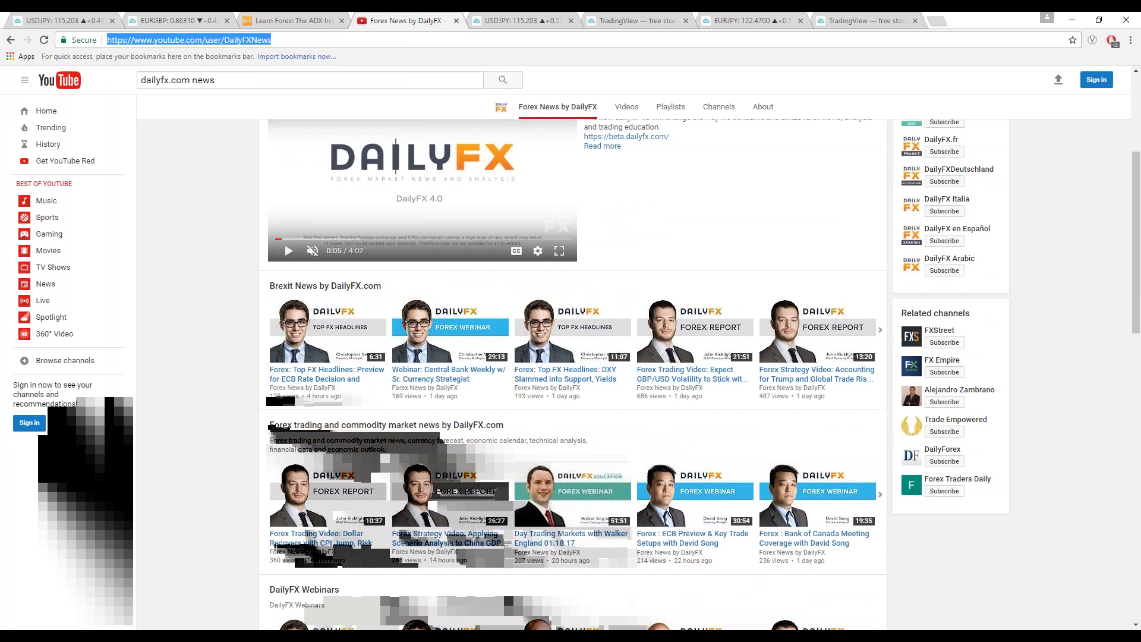
Bring up the 'Strategy Series Part 6: Trend Trading with ADX' article and select its address.
{"action": "key", "text": "alt+Tab"}
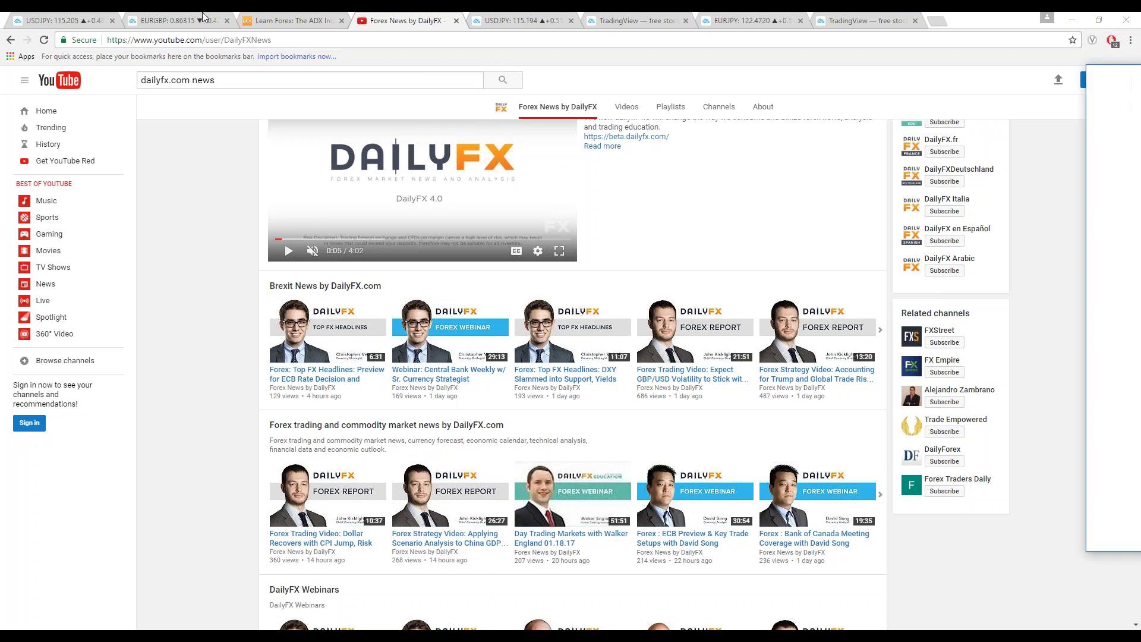
{"action": "left_click", "coordinate": [294, 15]}
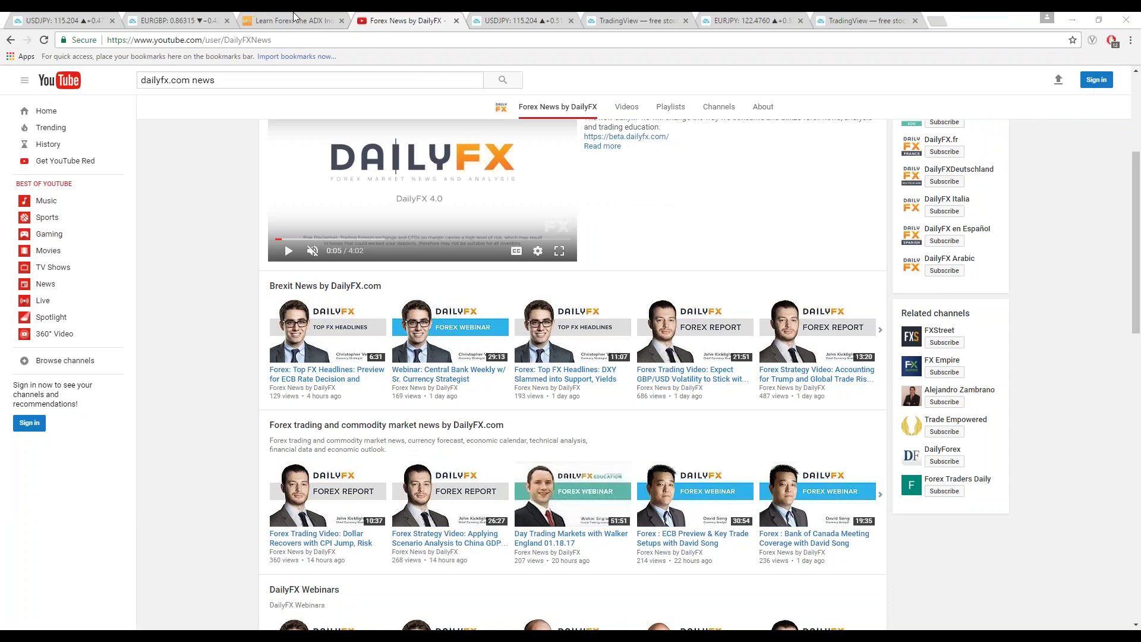
{"action": "scroll", "coordinate": [277, 373], "scroll_direction": "down", "scroll_amount": 2}
{"action": "left_click", "coordinate": [298, 45]}
{"action": "right_click", "coordinate": [298, 45]}
Copy the ADX article's address and open the DailyFX Webinars Calendar from Learn Forex.
{"action": "left_click", "coordinate": [324, 95]}
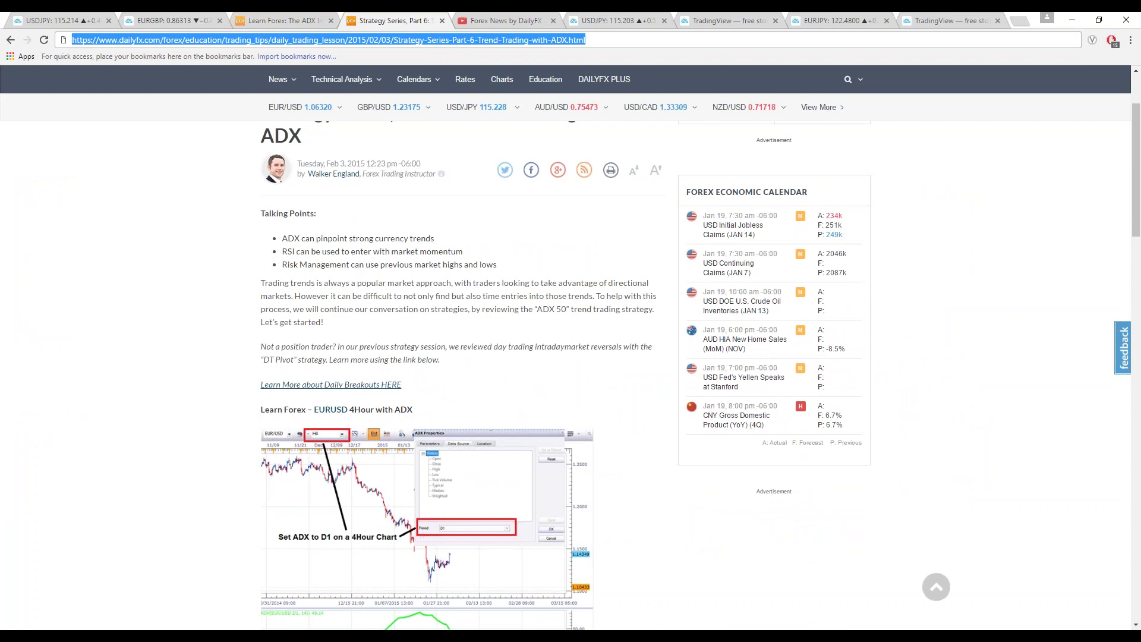
{"action": "key", "text": "alt+Tab"}
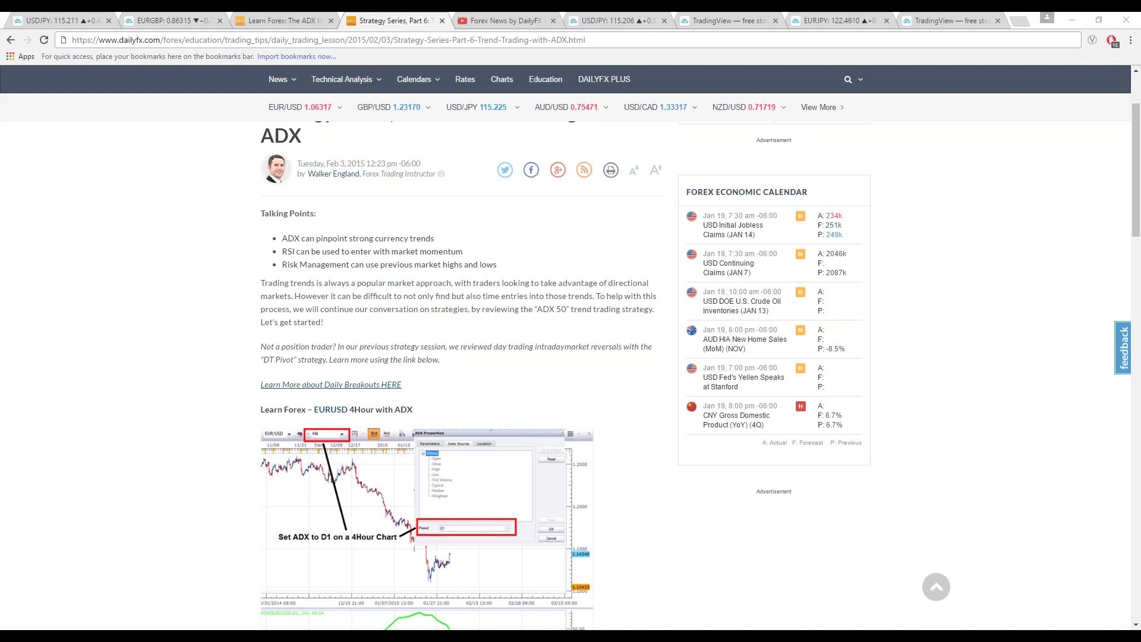
{"action": "left_click", "coordinate": [278, 20]}
{"action": "scroll", "coordinate": [380, 169], "scroll_direction": "up", "scroll_amount": 2}
{"action": "mouse_move", "coordinate": [416, 79]}
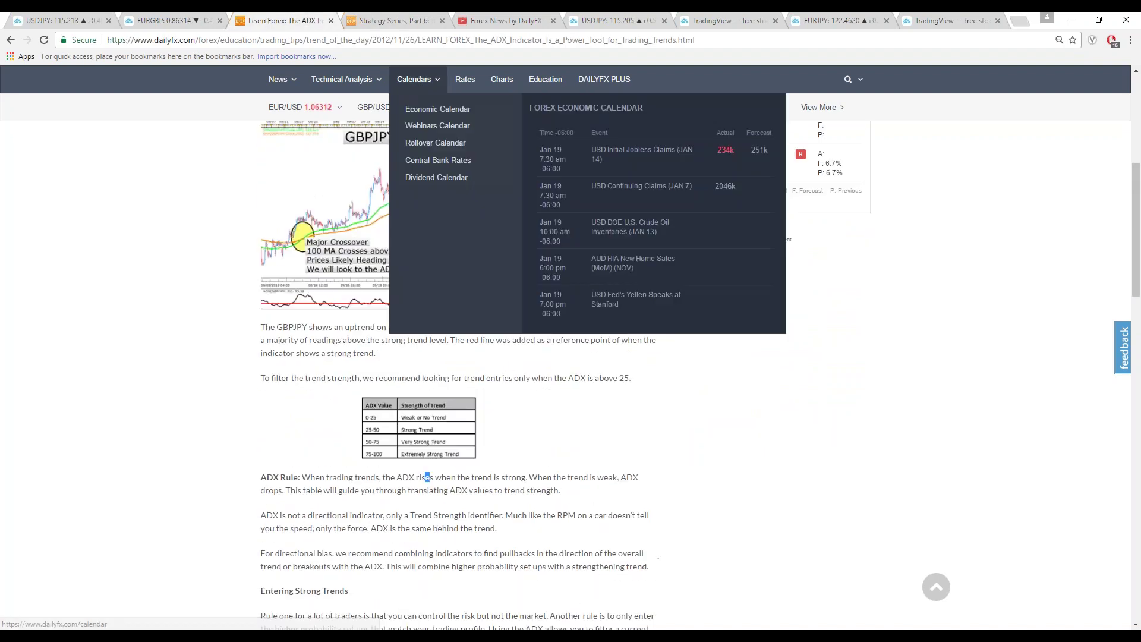
{"action": "left_click", "coordinate": [419, 126]}
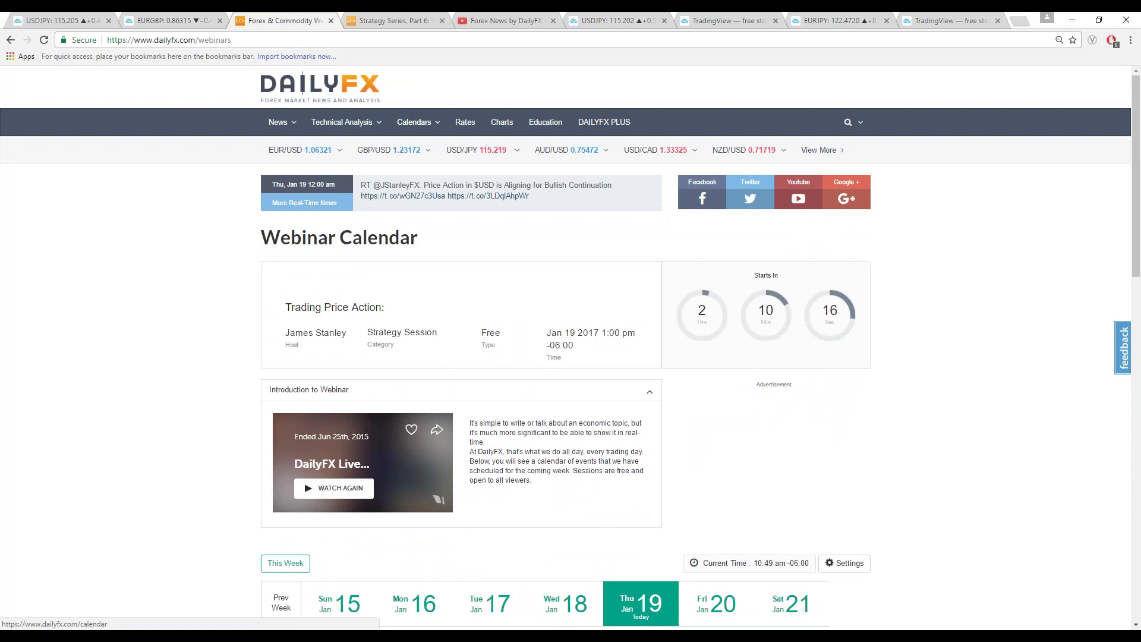
Close the DailyFX YouTube channel tab and return to the webinar calendar.
{"action": "key", "text": "ctrl+Tab"}
{"action": "key", "text": "ctrl+w"}
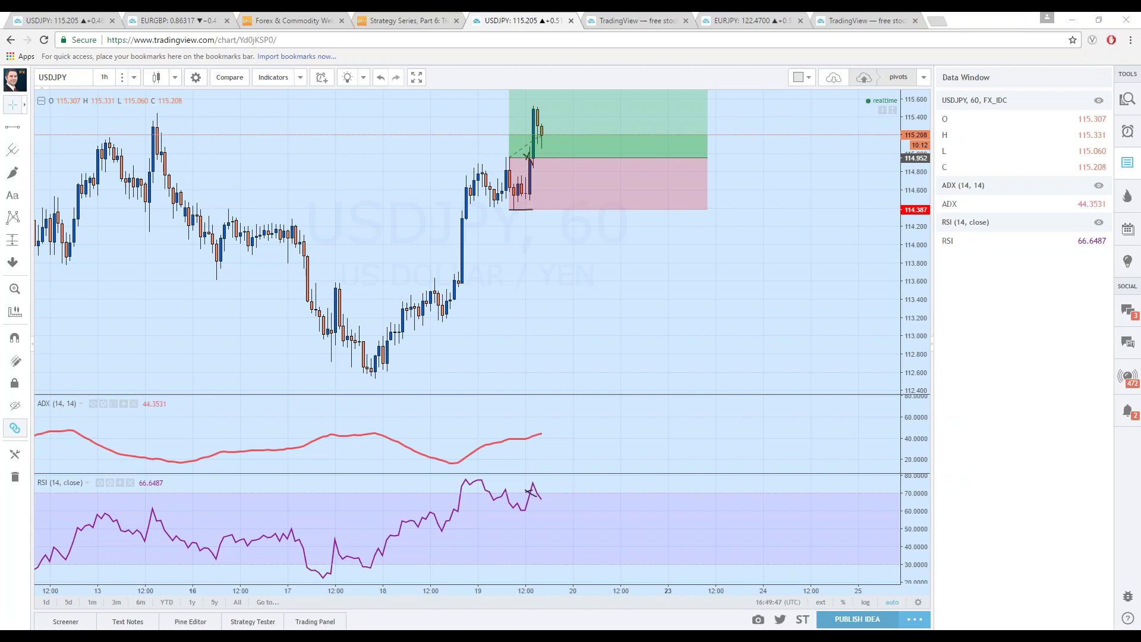
{"action": "key", "text": "ctrl+shift+Tab"}
{"action": "key", "text": "ctrl+shift+Tab"}
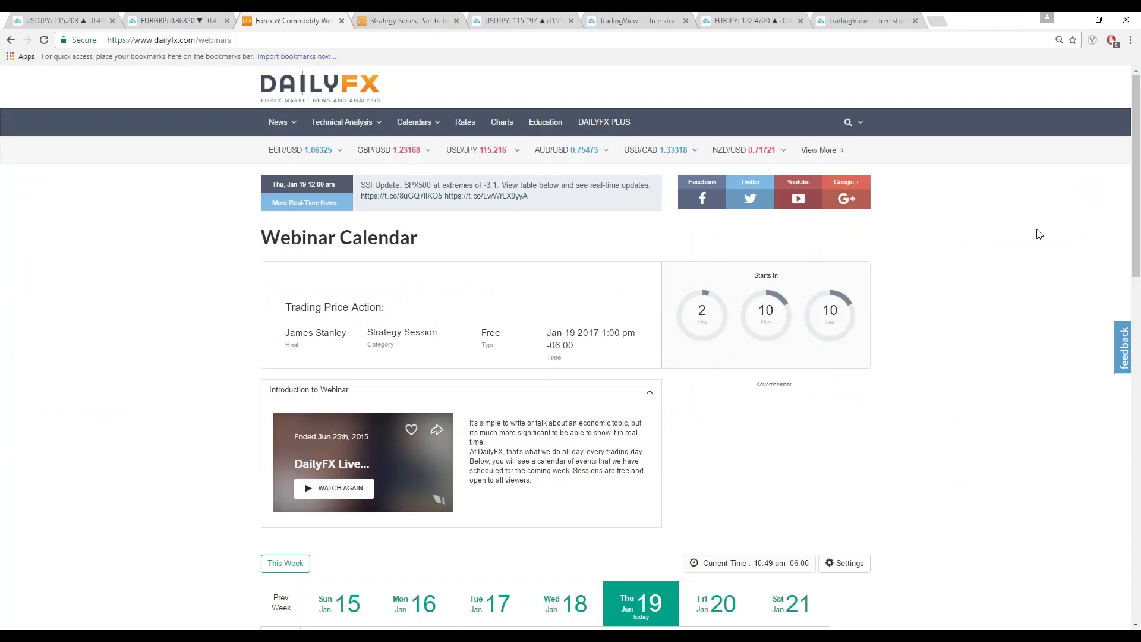